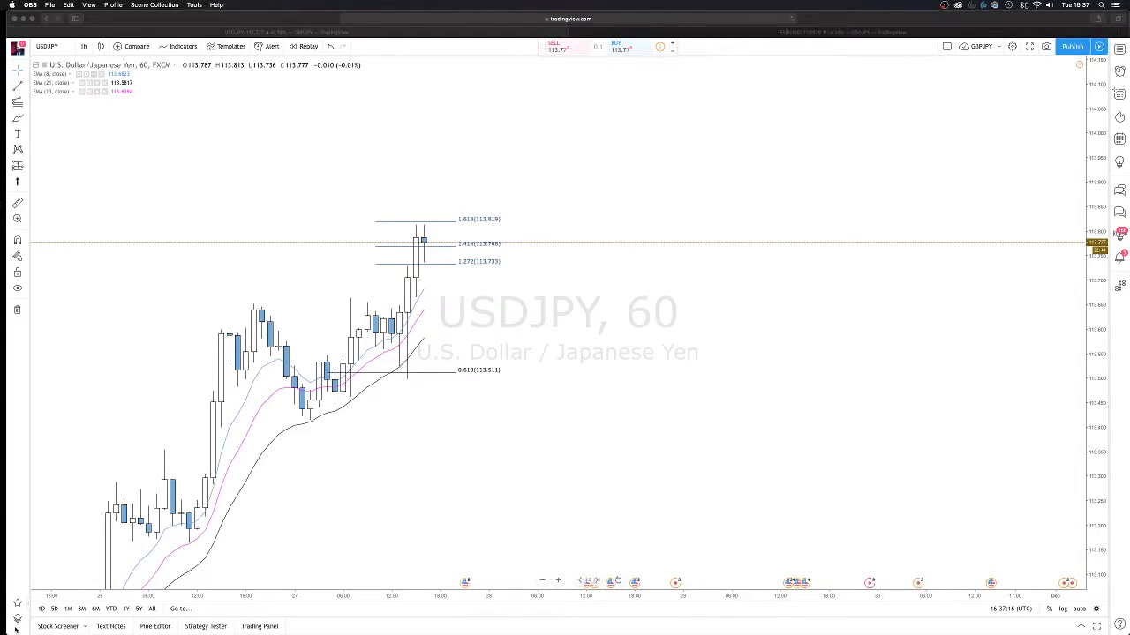
Use the Object Tree's eye toggles to reveal the saved long Risk/Reward position on USDJPY.
{"action": "left_click", "coordinate": [148, 502]}
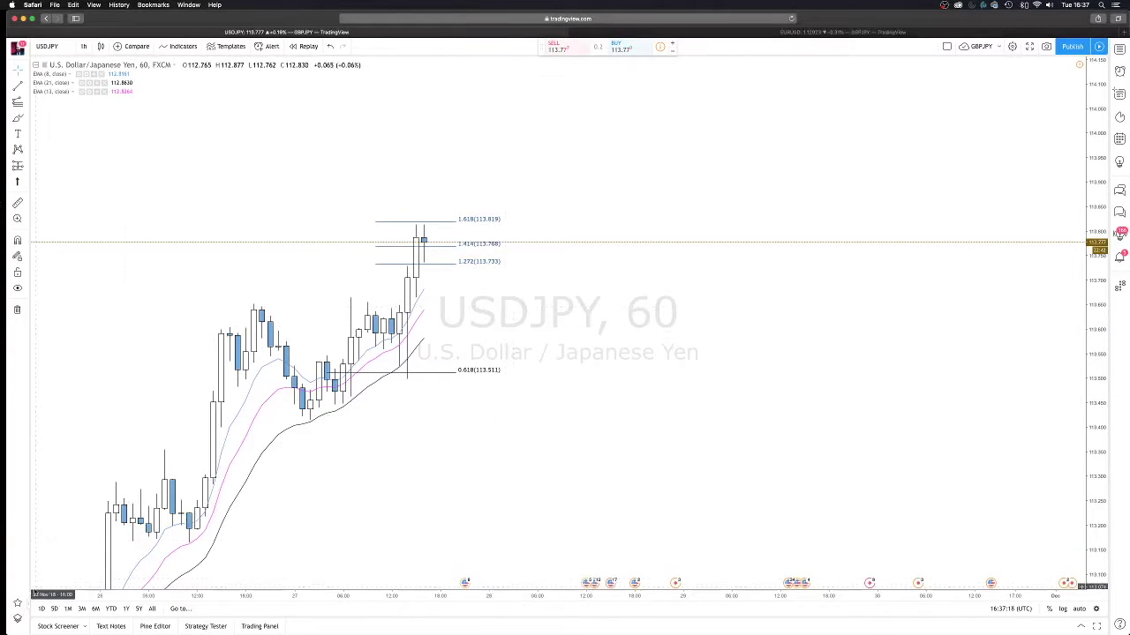
{"action": "left_click", "coordinate": [17, 619]}
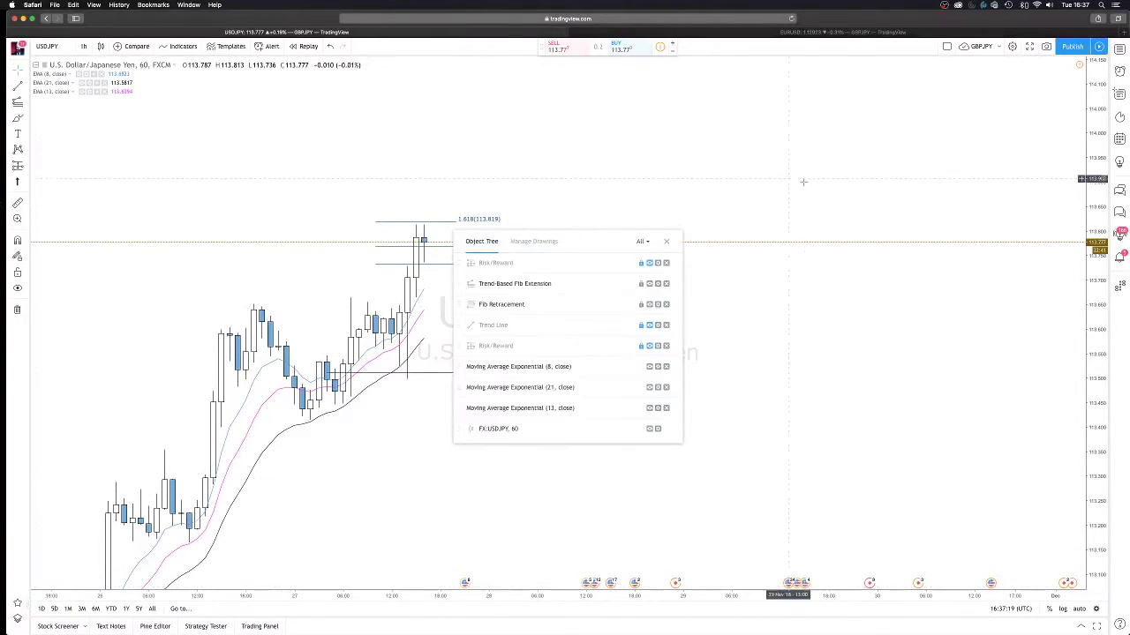
{"action": "left_click", "coordinate": [650, 347]}
{"action": "left_click_drag", "start_coordinate": [610, 243], "coordinate": [734, 307]}
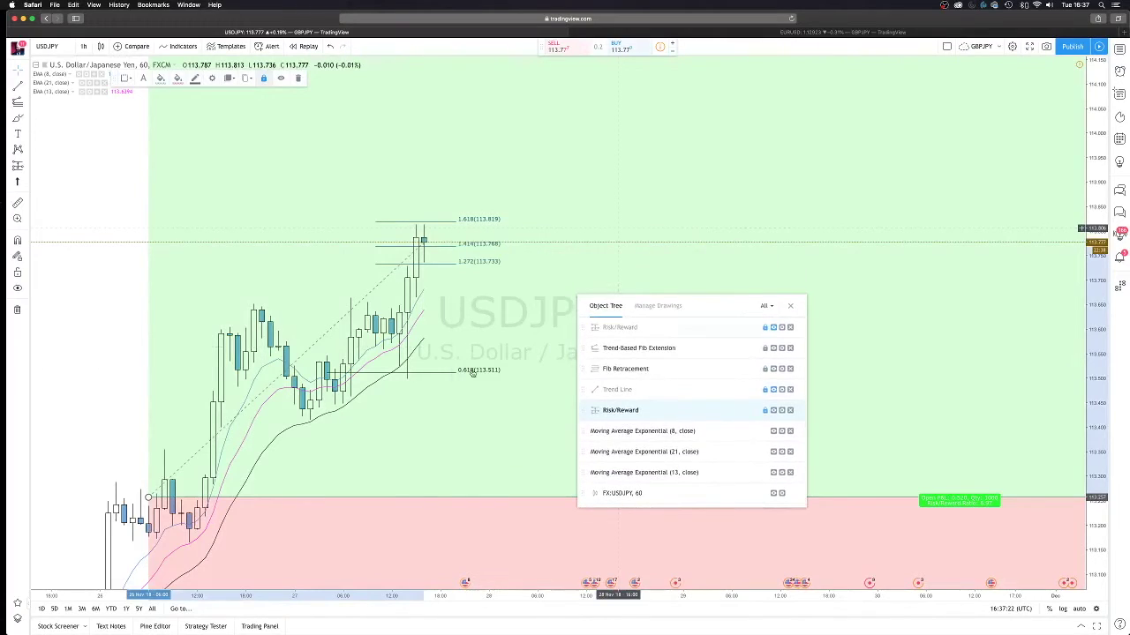
{"action": "left_click", "coordinate": [773, 410]}
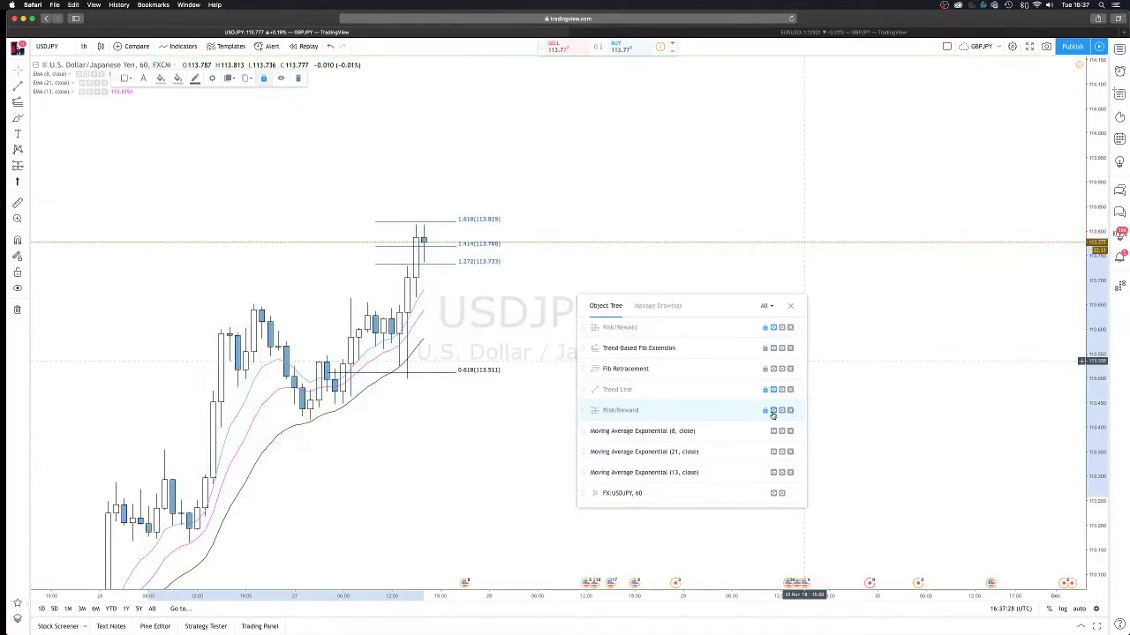
{"action": "left_click", "coordinate": [774, 328]}
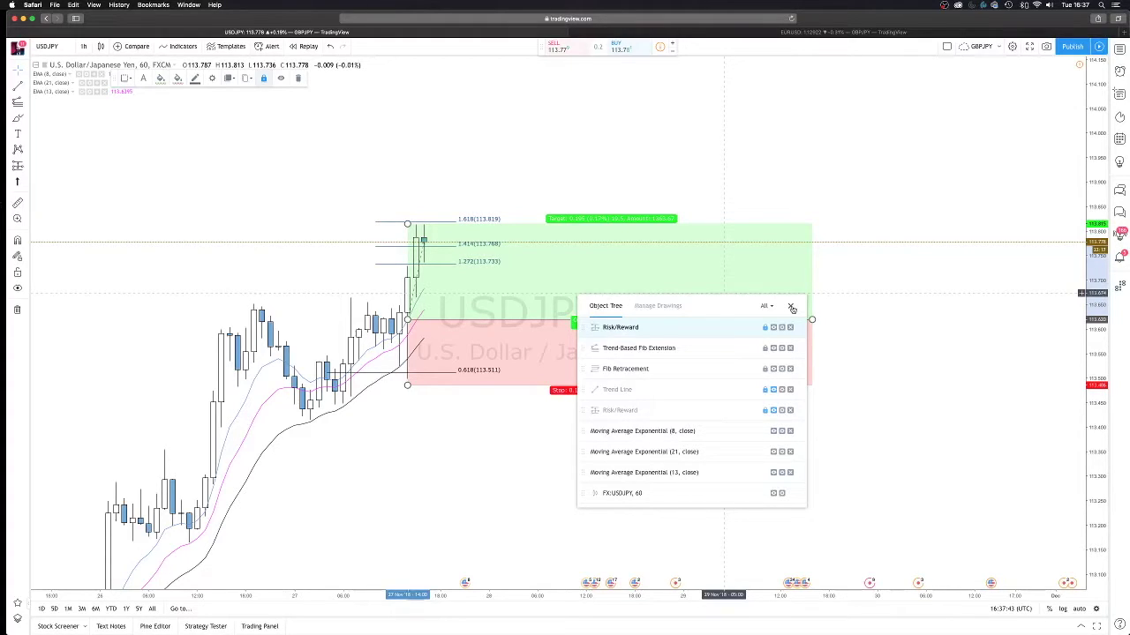
{"action": "left_click", "coordinate": [791, 308]}
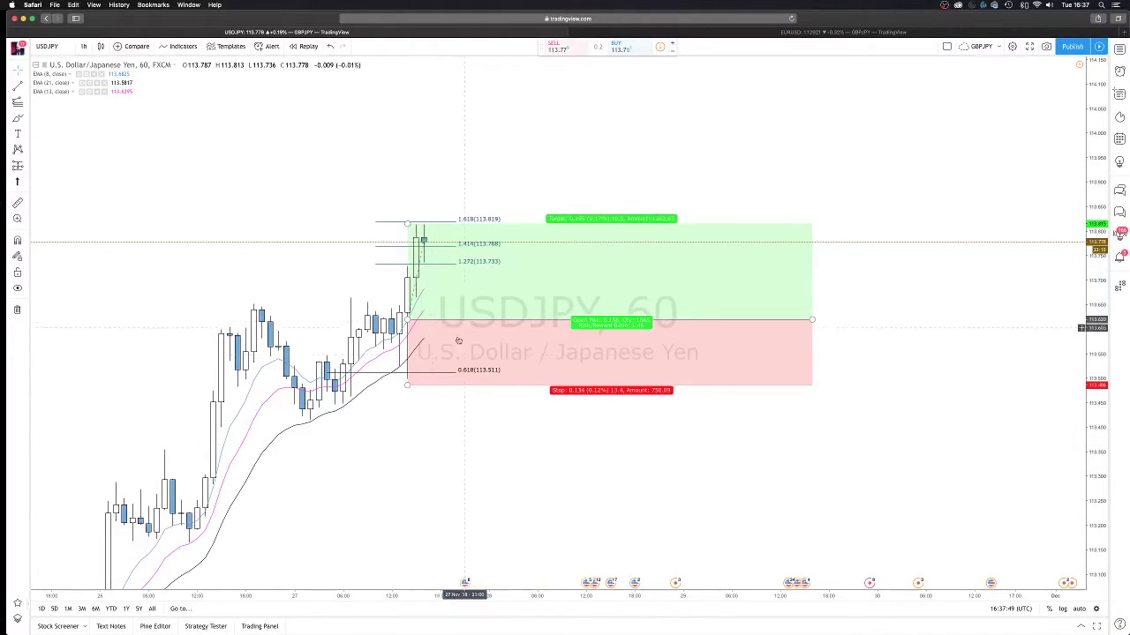
{"action": "left_click", "coordinate": [368, 376]}
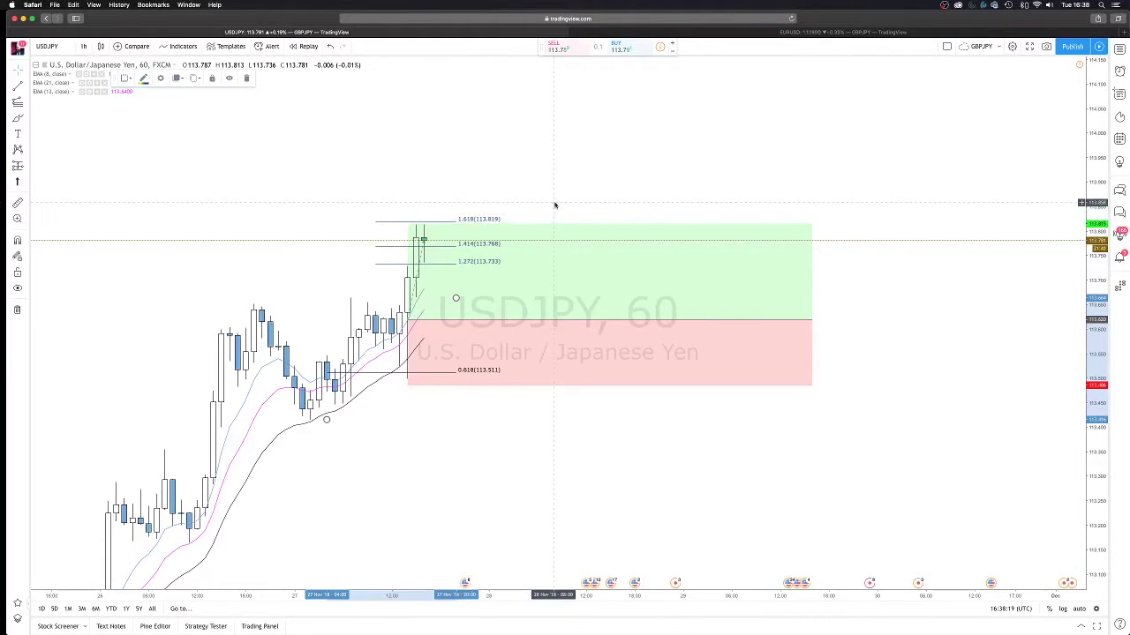
{"action": "left_click", "coordinate": [552, 265]}
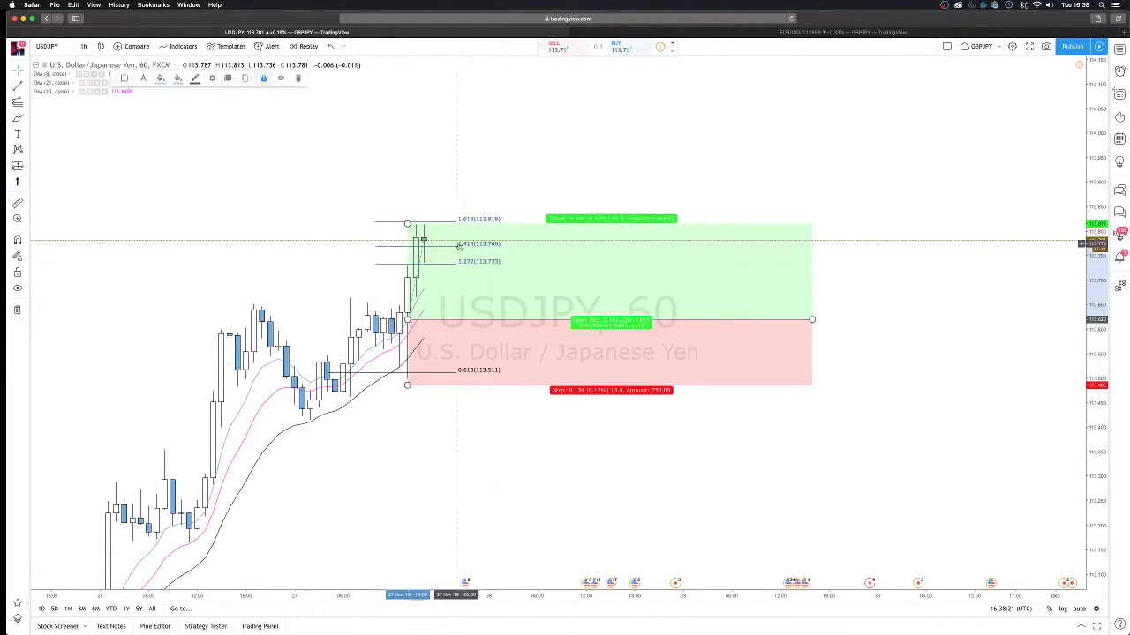
Hide the old long position and delete the Fibonacci extension and its 0.618 line.
{"action": "left_click", "coordinate": [282, 78]}
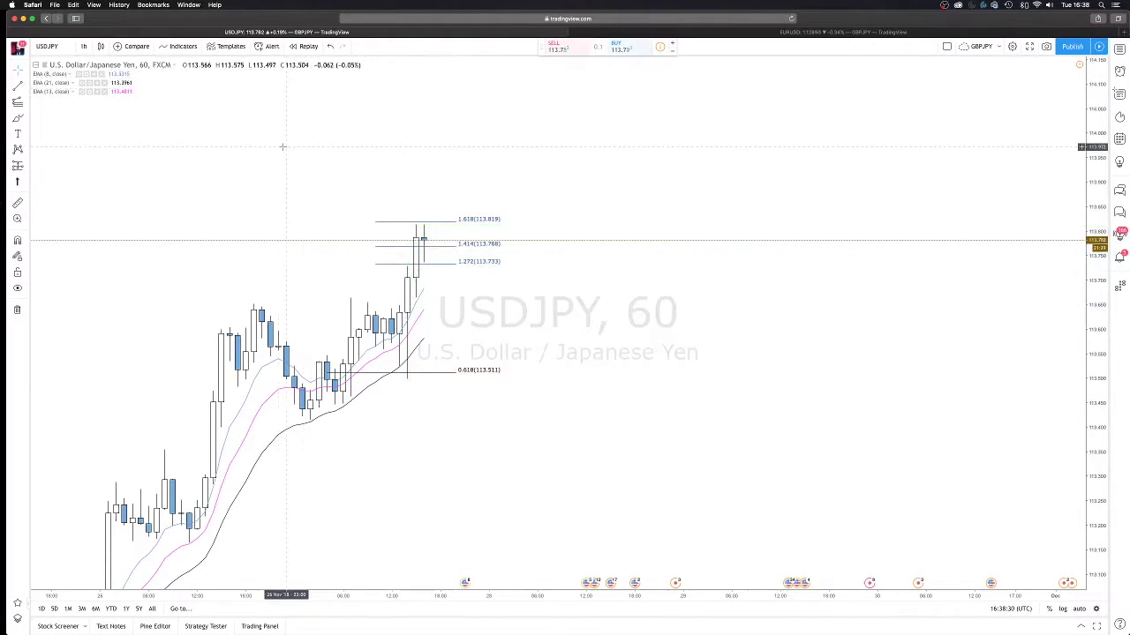
{"action": "left_click", "coordinate": [486, 220]}
{"action": "left_click", "coordinate": [250, 79]}
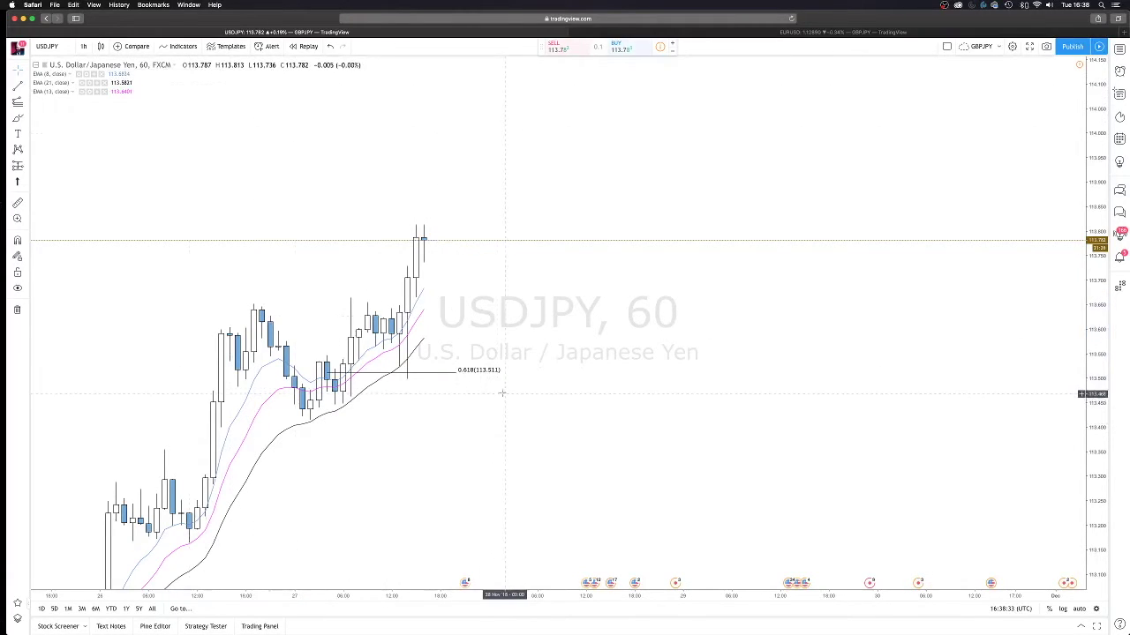
{"action": "left_click", "coordinate": [246, 78]}
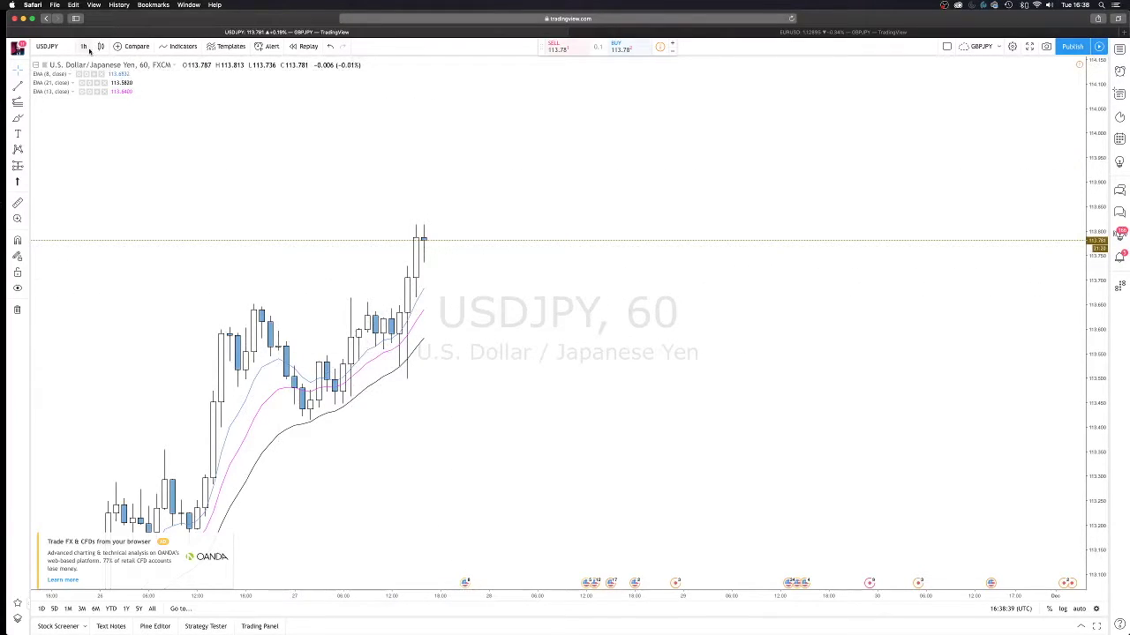
Switch USDJPY to the 5-minute interval and stretch the price scale for taller candles.
{"action": "left_click", "coordinate": [84, 46]}
{"action": "left_click", "coordinate": [97, 95]}
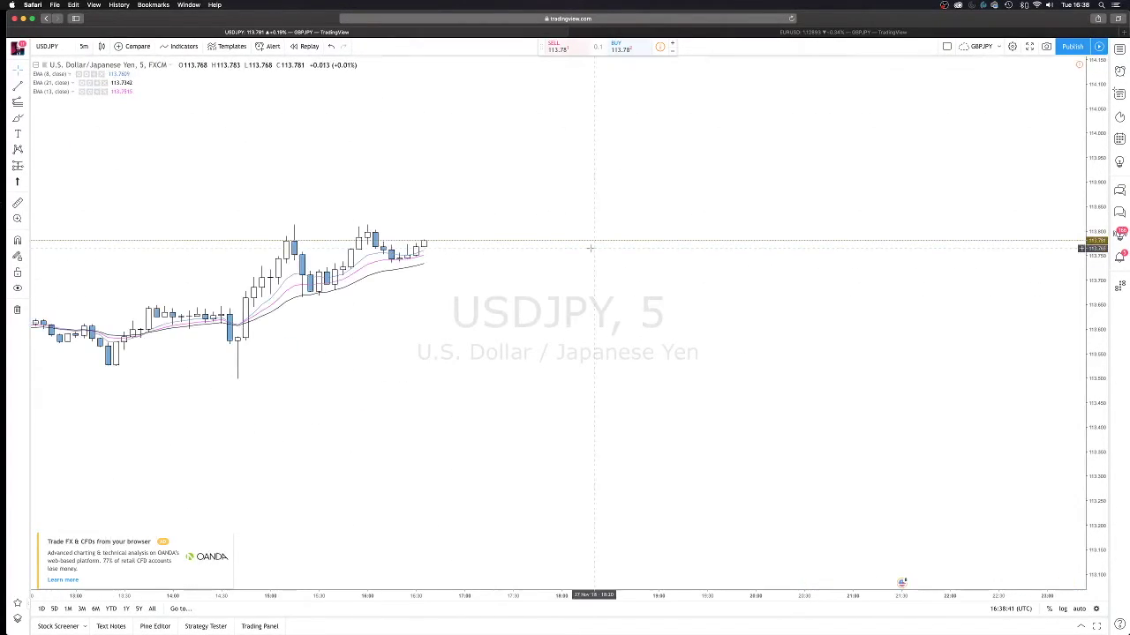
{"action": "left_click_drag", "start_coordinate": [1094, 371], "coordinate": [829, 403]}
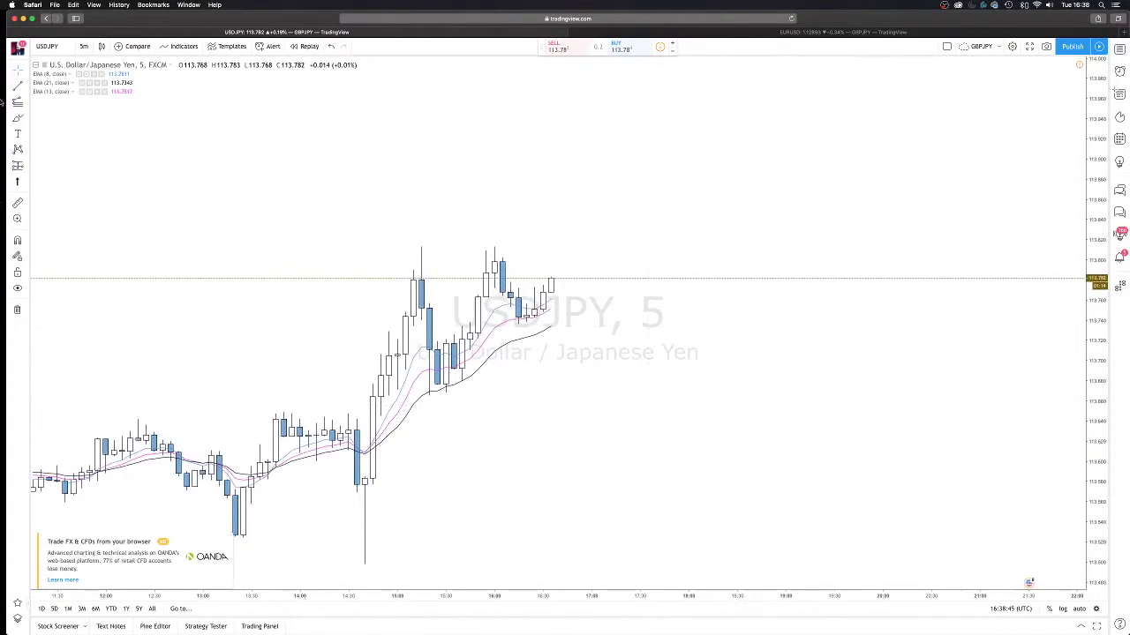
{"action": "left_click", "coordinate": [16, 165]}
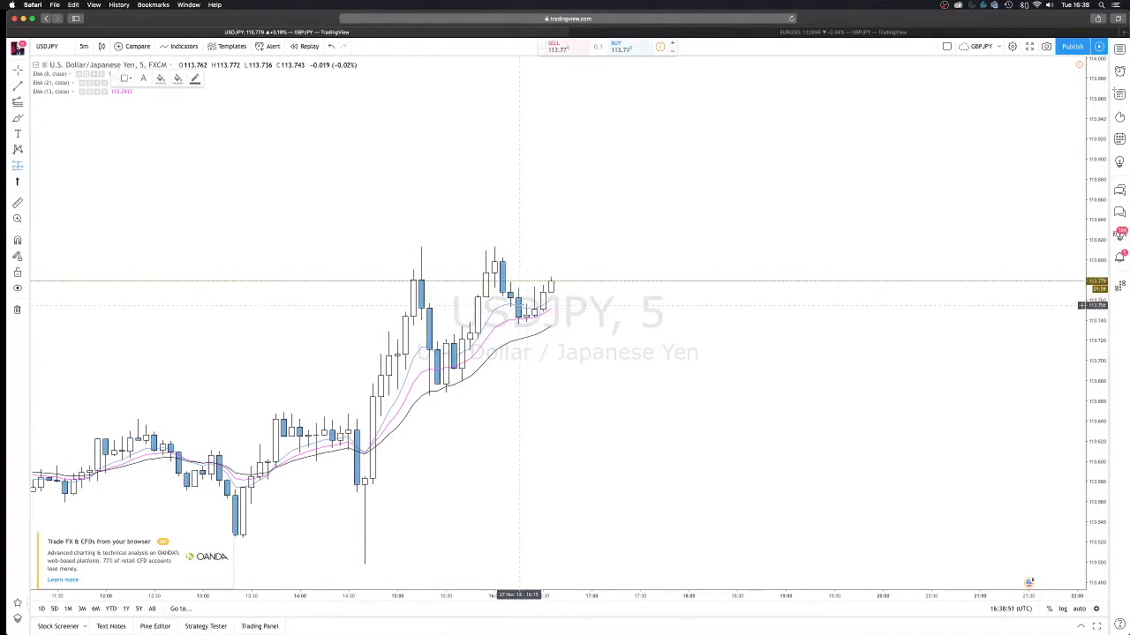
Place a long position at the latest candles with entry price 113.84.
{"action": "left_click", "coordinate": [511, 248]}
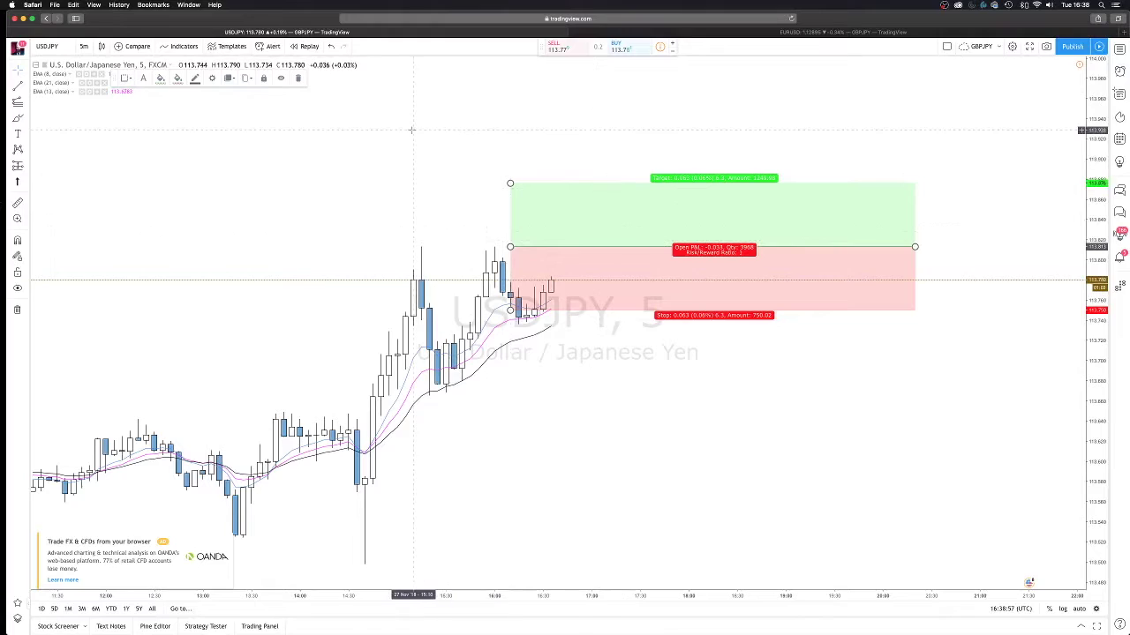
{"action": "left_click", "coordinate": [212, 79]}
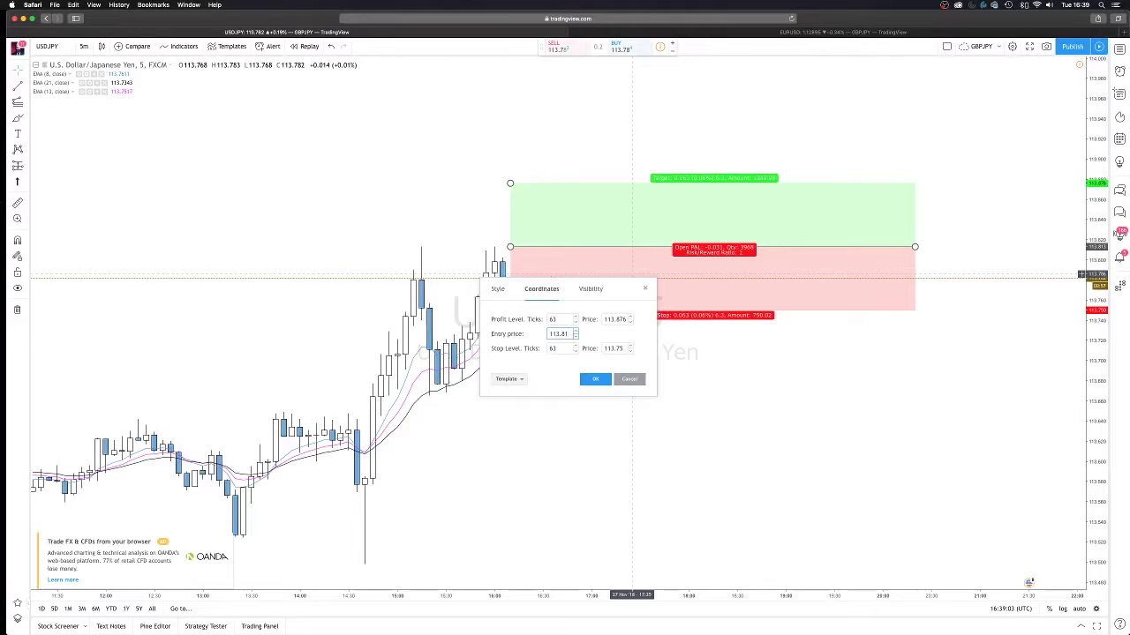
{"action": "key", "text": "BackSpace"}
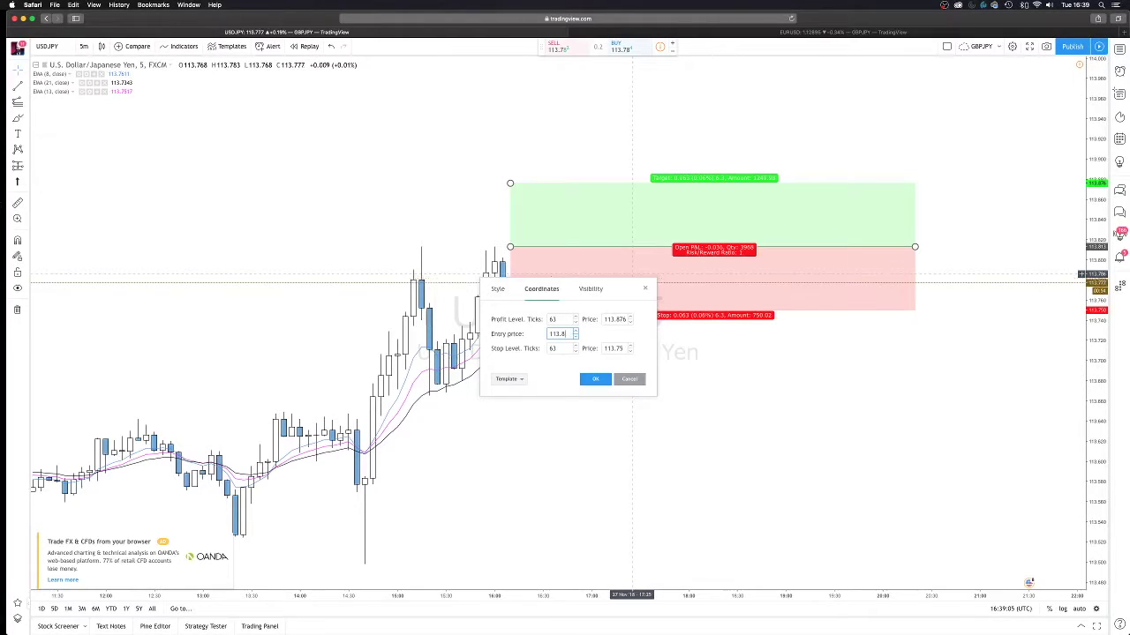
{"action": "type", "text": "4"}
{"action": "left_click", "coordinate": [595, 379]}
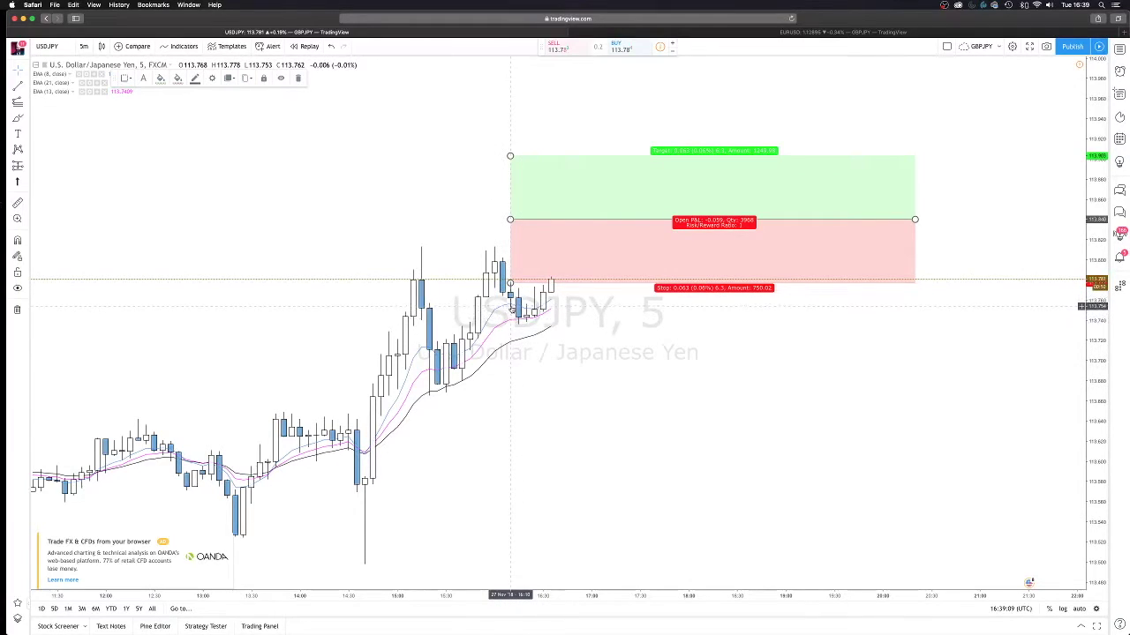
Lower the long position's stop loss to 113.71, giving a 114.1 target.
{"action": "left_click_drag", "start_coordinate": [510, 284], "coordinate": [518, 307]}
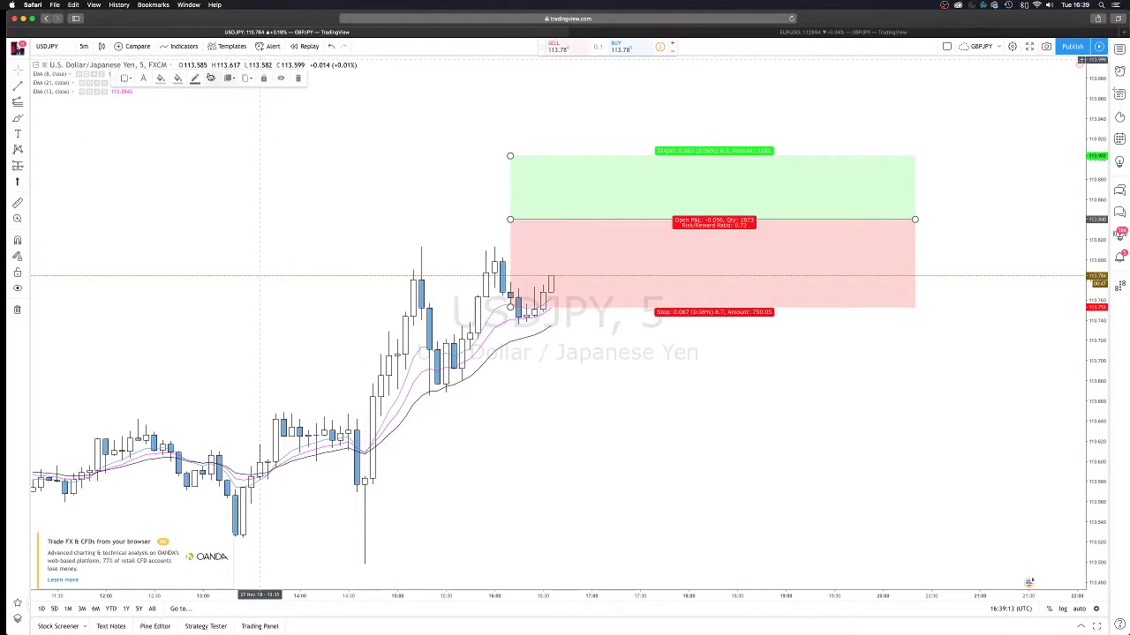
{"action": "left_click", "coordinate": [212, 78]}
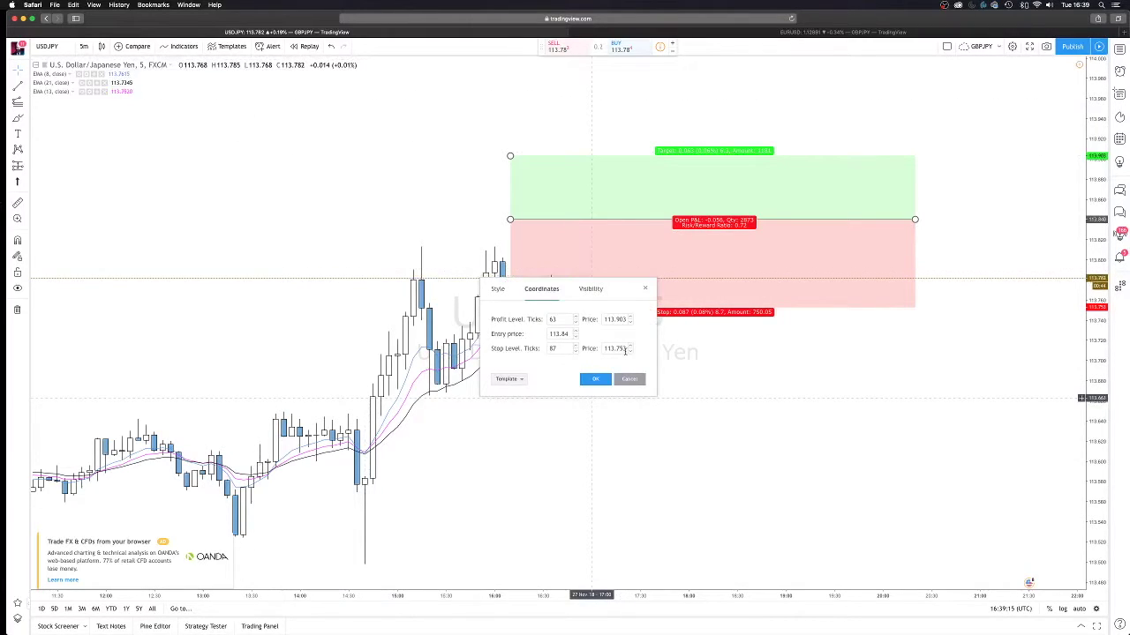
{"action": "left_click", "coordinate": [595, 379]}
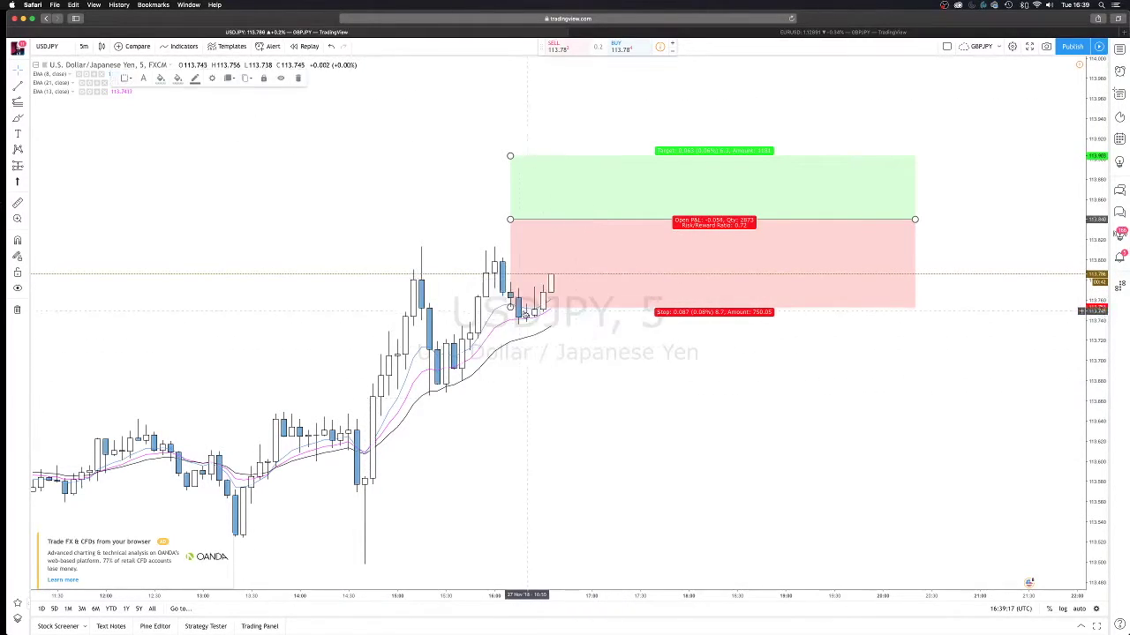
{"action": "left_click_drag", "start_coordinate": [508, 309], "coordinate": [510, 324]}
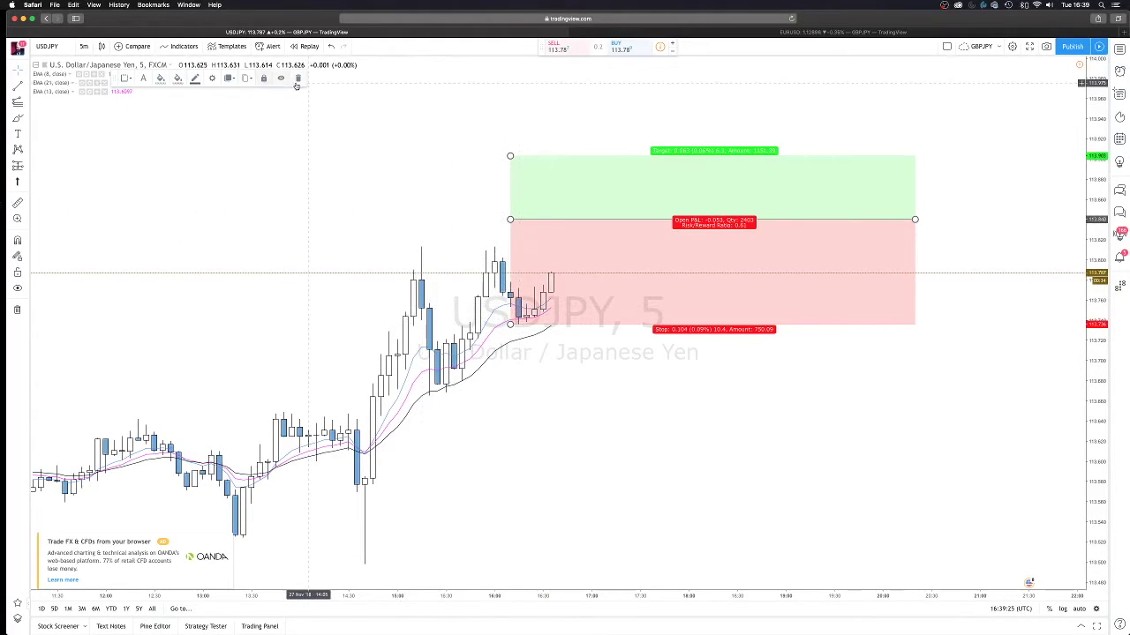
{"action": "left_click", "coordinate": [210, 80]}
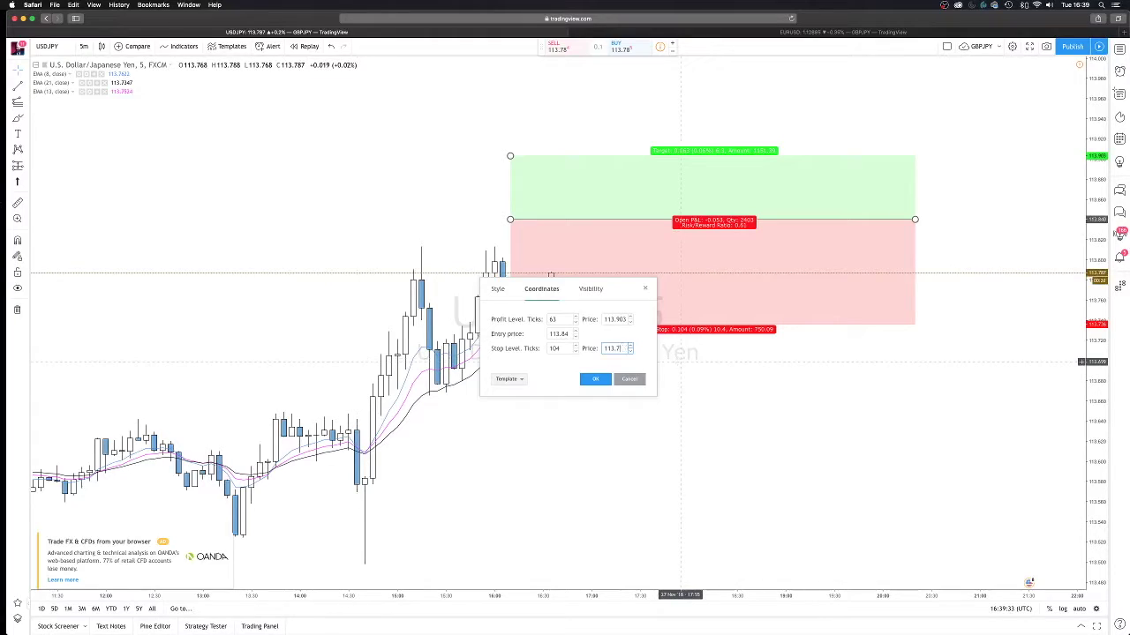
{"action": "left_click", "coordinate": [643, 330]}
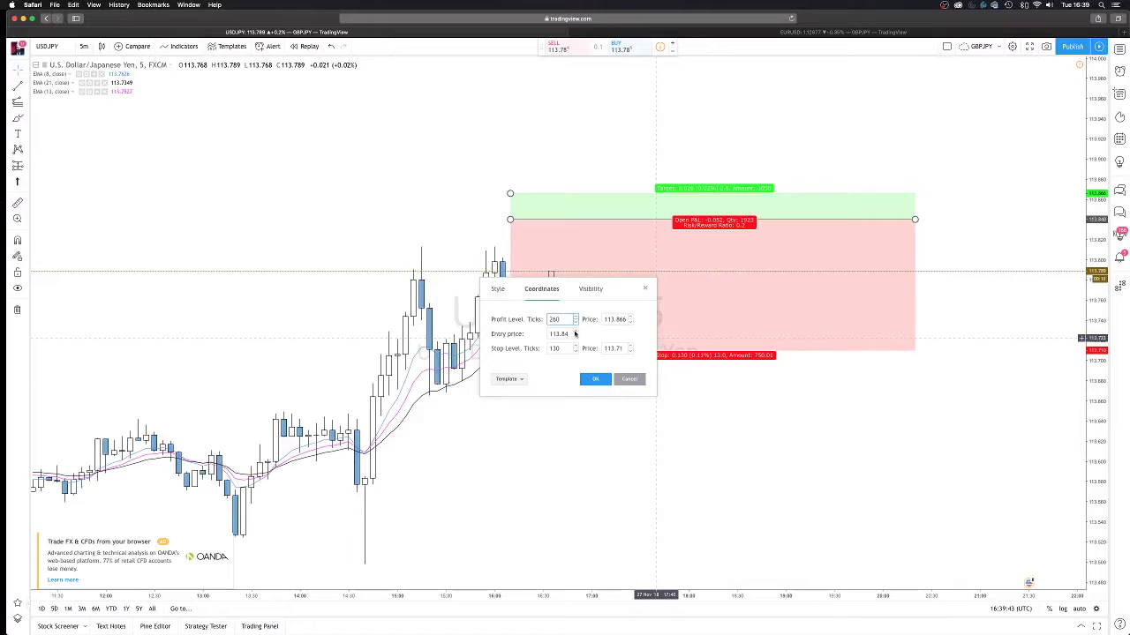
{"action": "left_click", "coordinate": [595, 380]}
Switch USDJPY back to 1-hour candles and widen the long position box to the right.
{"action": "scroll", "coordinate": [588, 380], "scroll_direction": "down", "scroll_amount": 3}
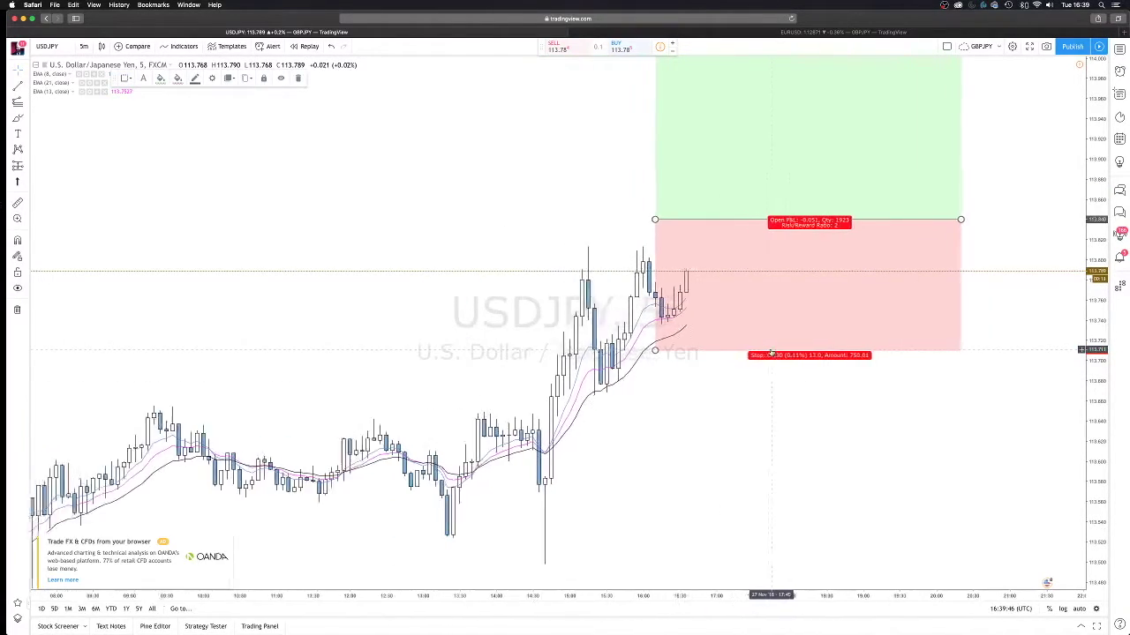
{"action": "left_click", "coordinate": [83, 47]}
{"action": "left_click", "coordinate": [98, 159]}
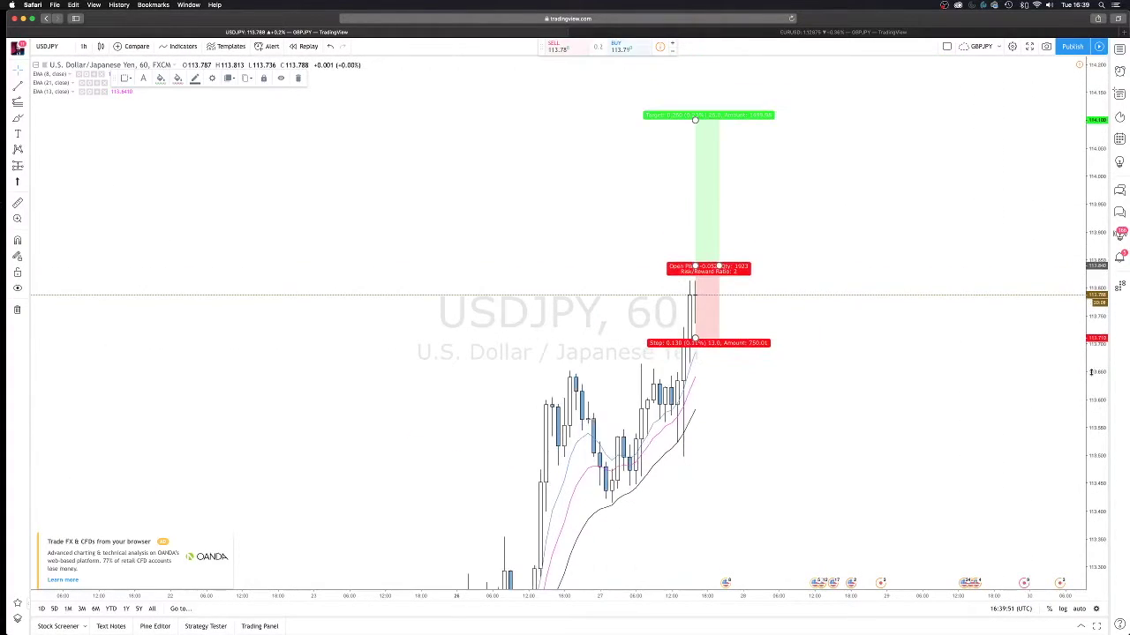
{"action": "left_click_drag", "start_coordinate": [719, 283], "coordinate": [824, 281]}
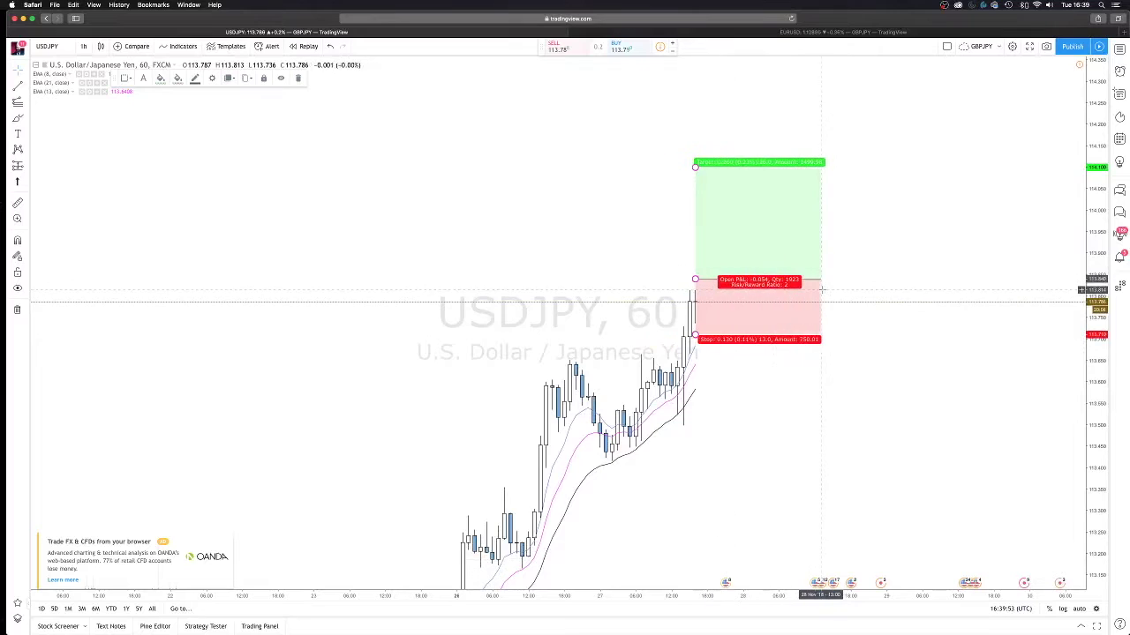
{"action": "left_click_drag", "start_coordinate": [797, 386], "coordinate": [563, 385]}
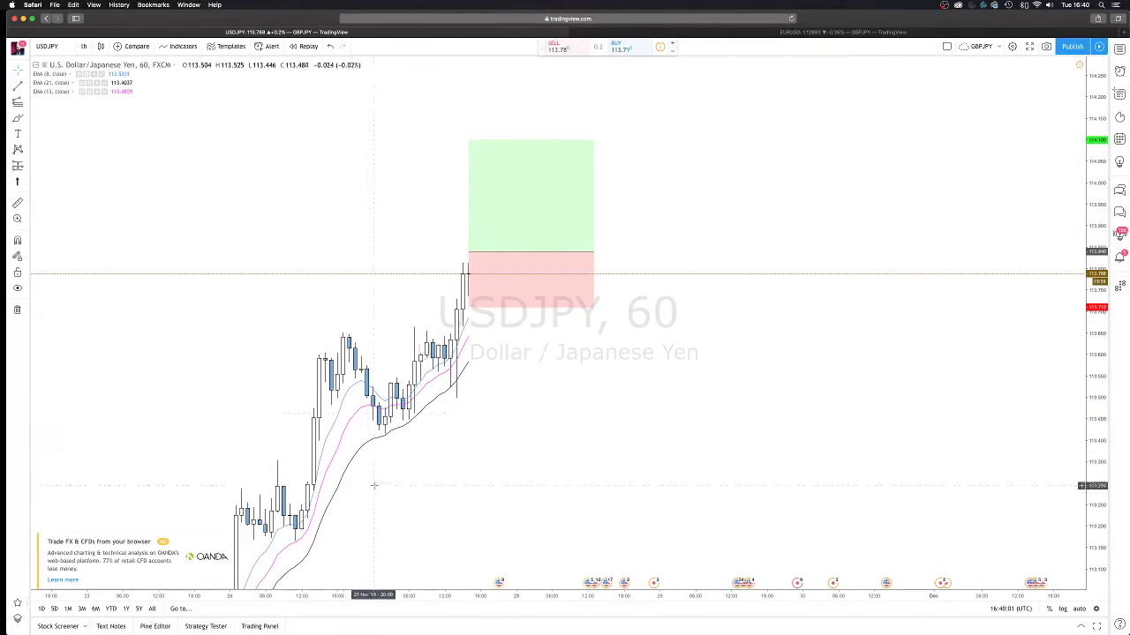
Pan back over the earlier rally, then recentre on the latest candles and position.
{"action": "left_click_drag", "start_coordinate": [374, 486], "coordinate": [699, 245]}
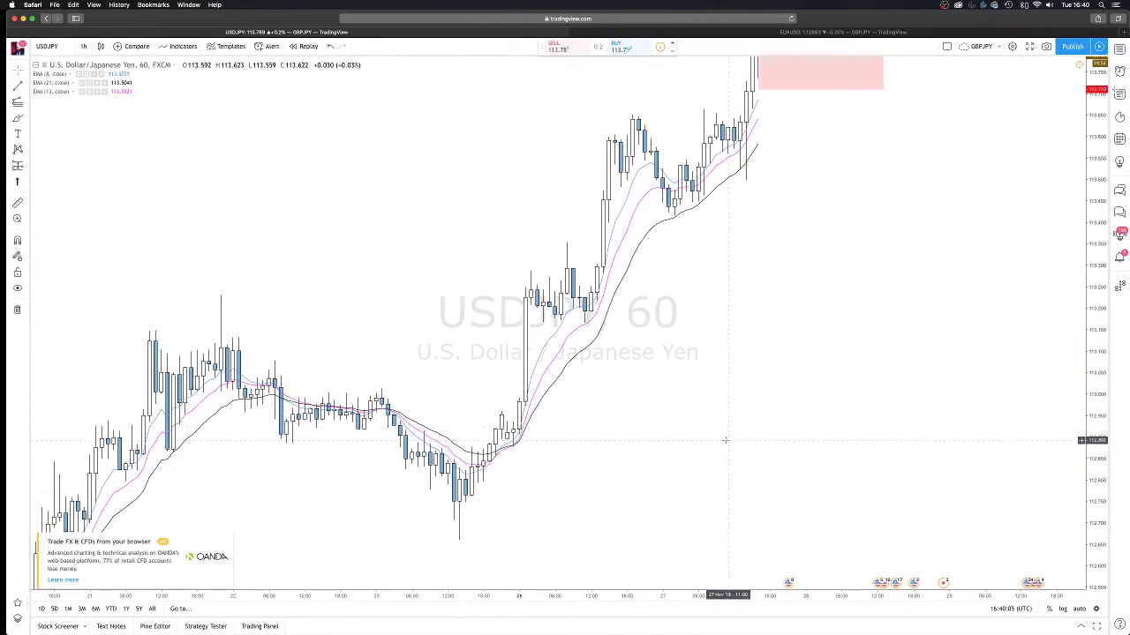
{"action": "left_click_drag", "start_coordinate": [781, 338], "coordinate": [532, 530]}
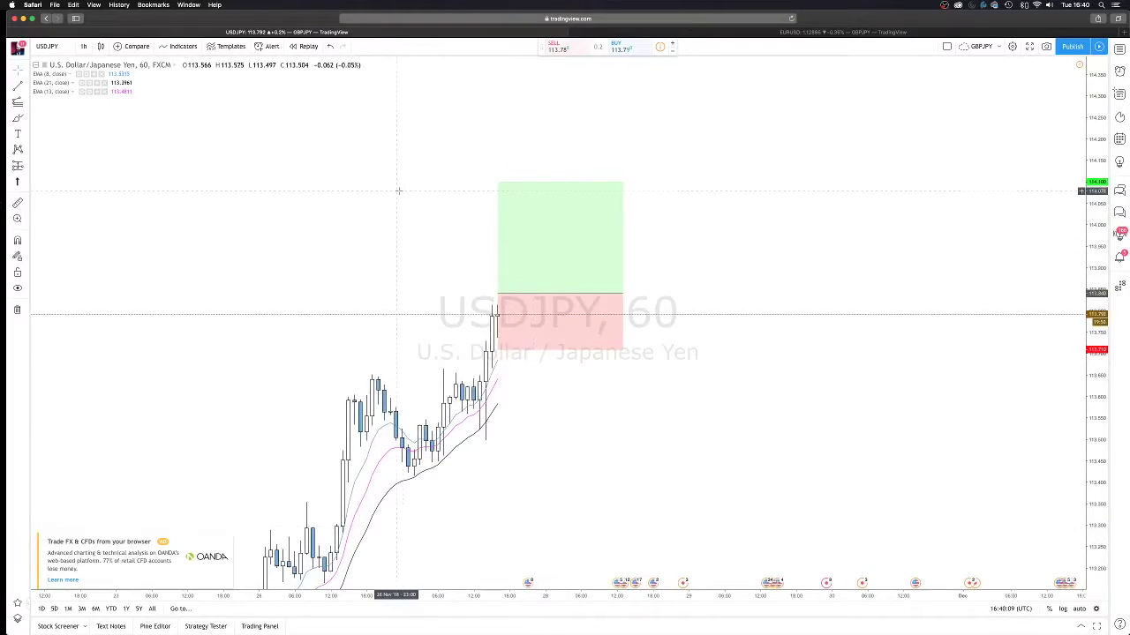
{"action": "left_click", "coordinate": [671, 33]}
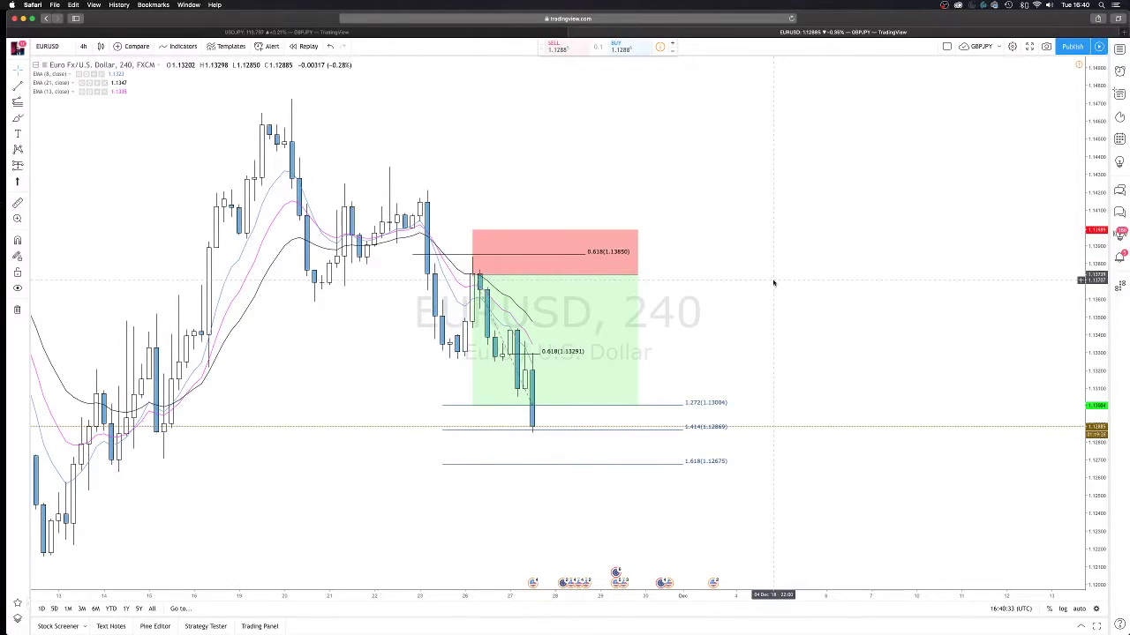
Hide the old short risk-reward position on EURUSD 4-hour and dismiss the OANDA ad.
{"action": "left_click", "coordinate": [589, 331]}
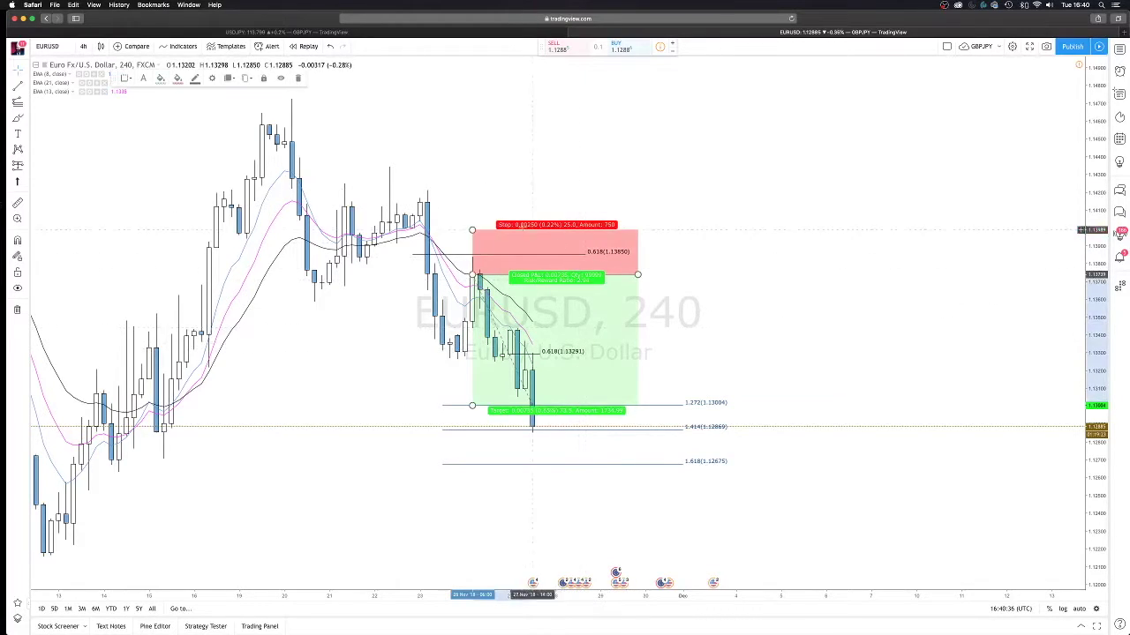
{"action": "left_click", "coordinate": [211, 80]}
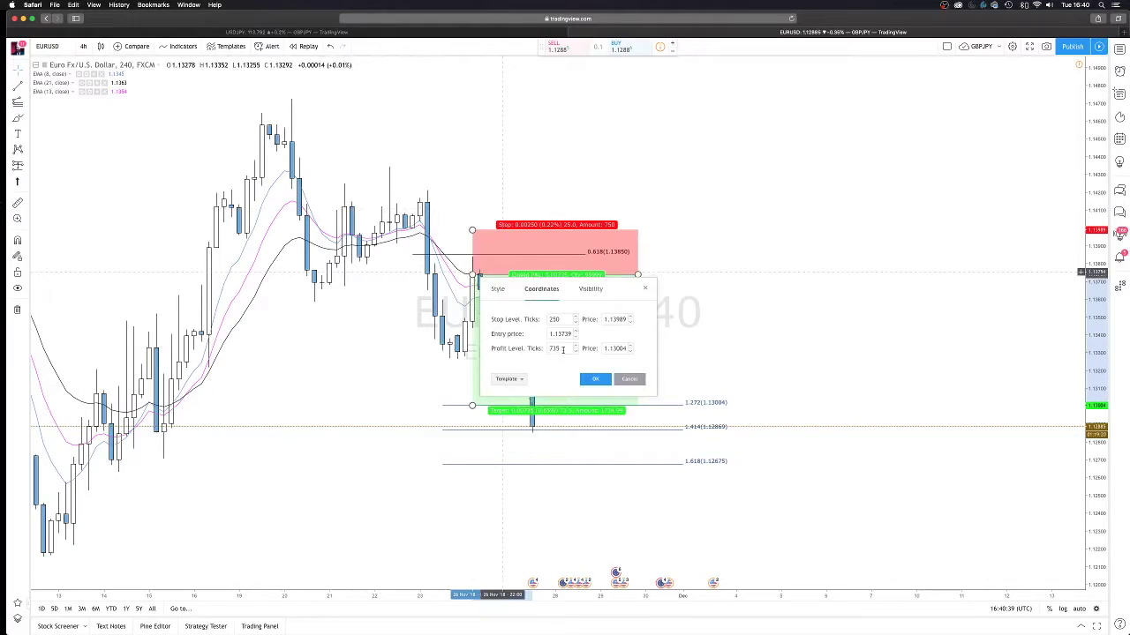
{"action": "left_click", "coordinate": [595, 378]}
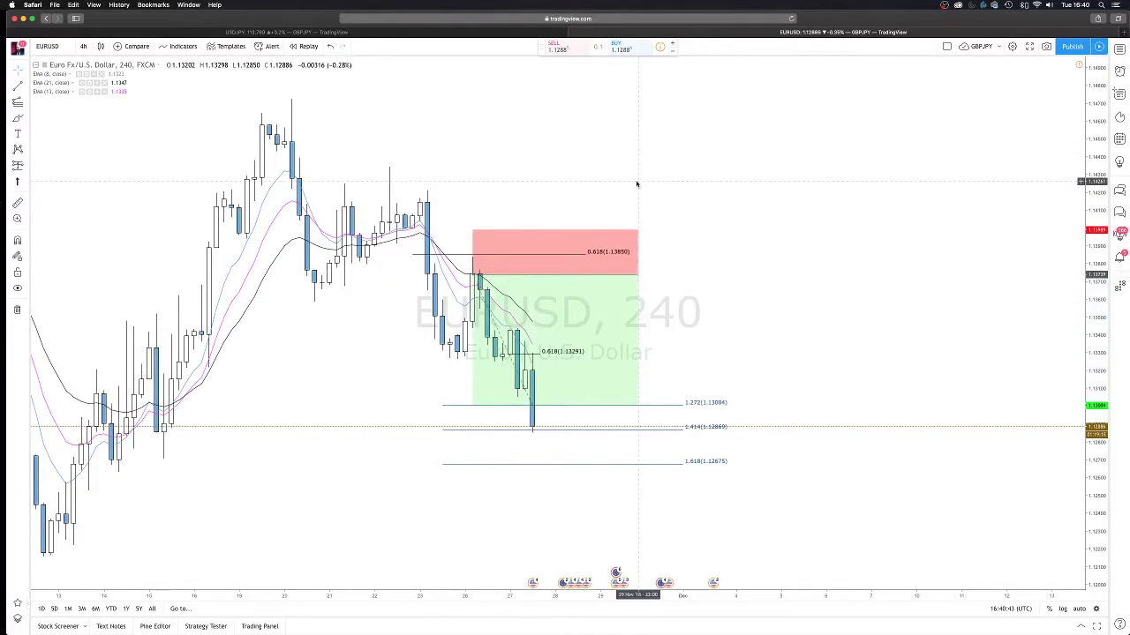
{"action": "left_click", "coordinate": [549, 331]}
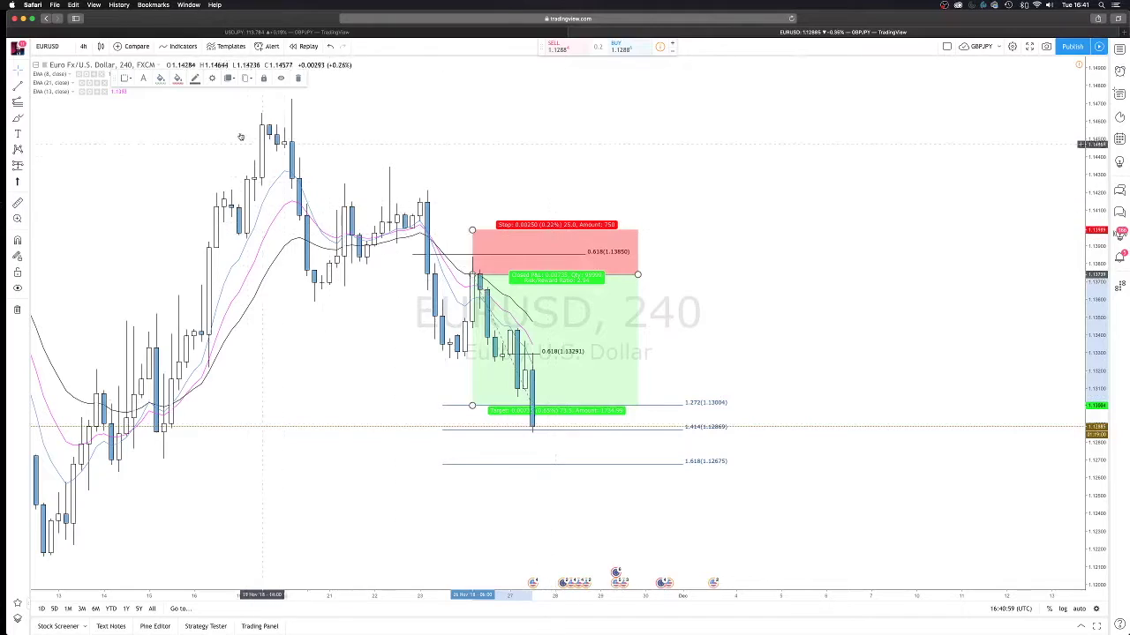
{"action": "left_click", "coordinate": [280, 79]}
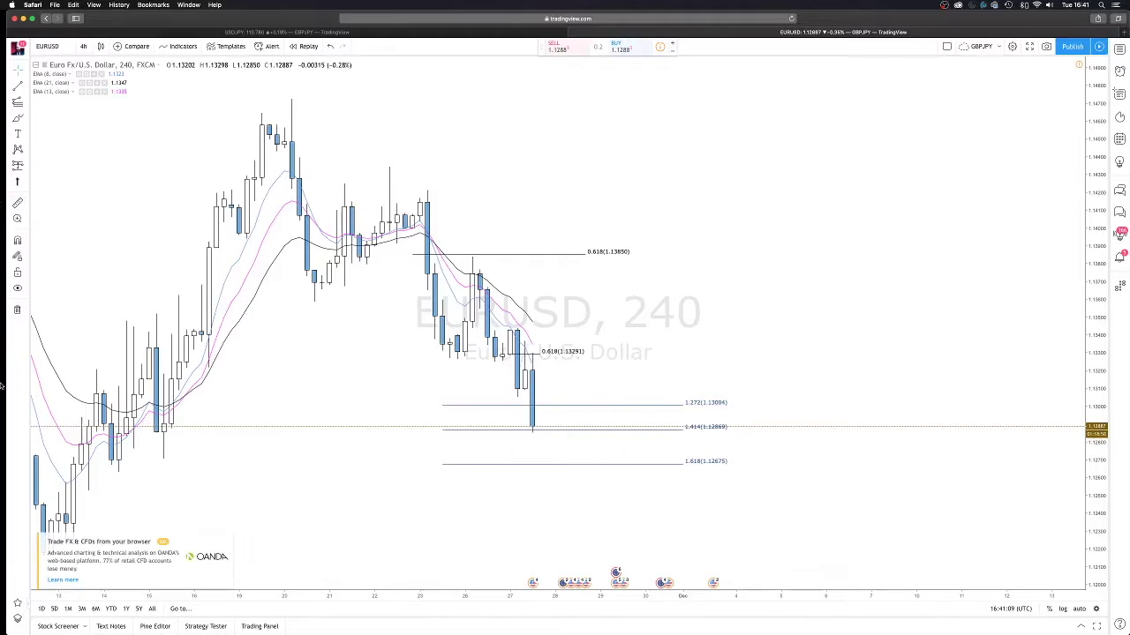
{"action": "left_click", "coordinate": [228, 540]}
Toggle the three Risk/Reward short drawings in the Object Tree, leaving a different one visible.
{"action": "left_click", "coordinate": [17, 618]}
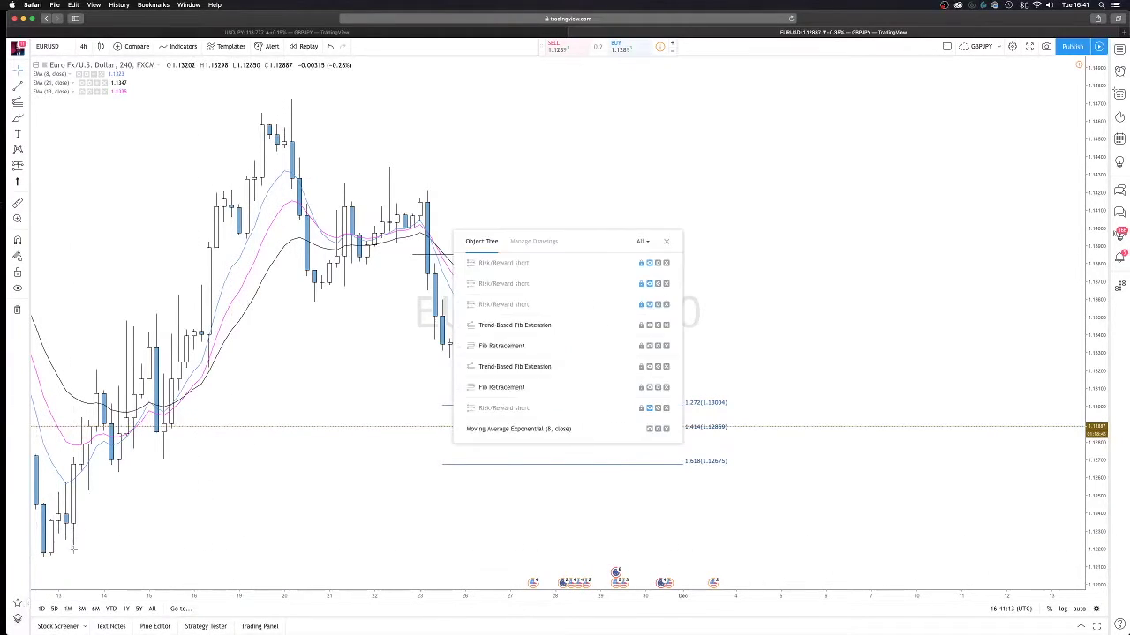
{"action": "left_click", "coordinate": [649, 264]}
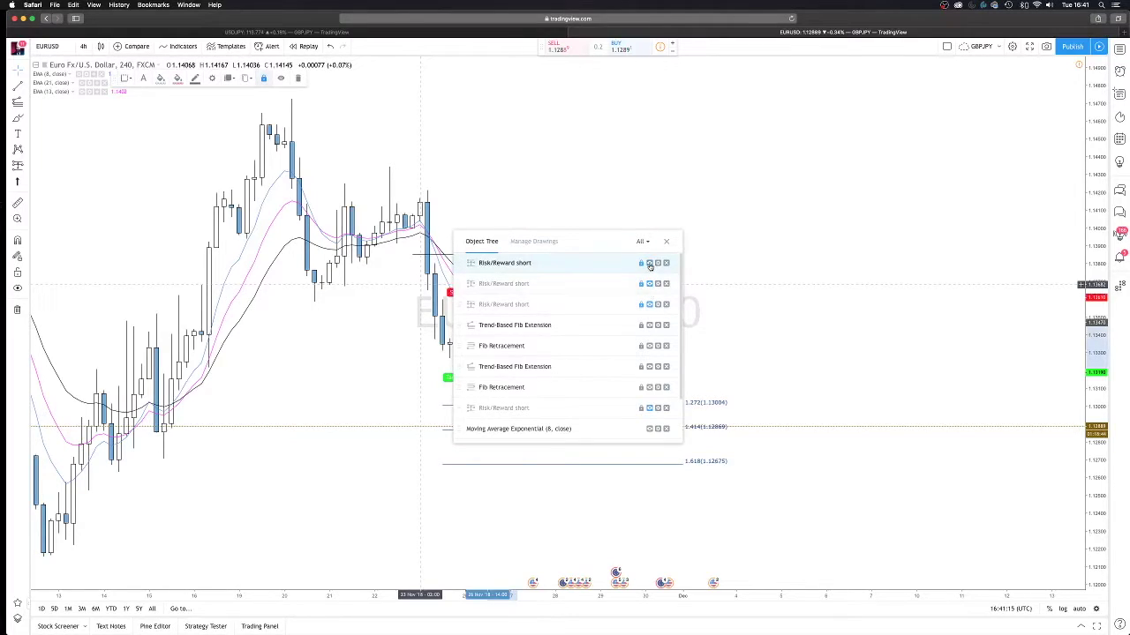
{"action": "left_click", "coordinate": [650, 263]}
{"action": "left_click", "coordinate": [649, 284]}
{"action": "left_click", "coordinate": [649, 284]}
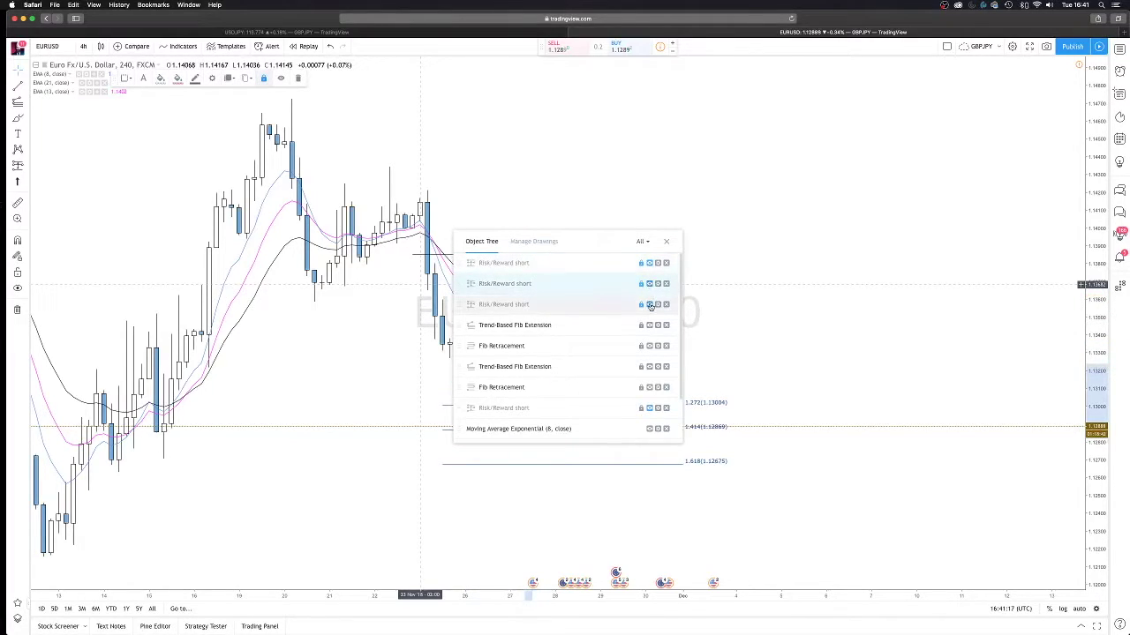
{"action": "left_click", "coordinate": [650, 304]}
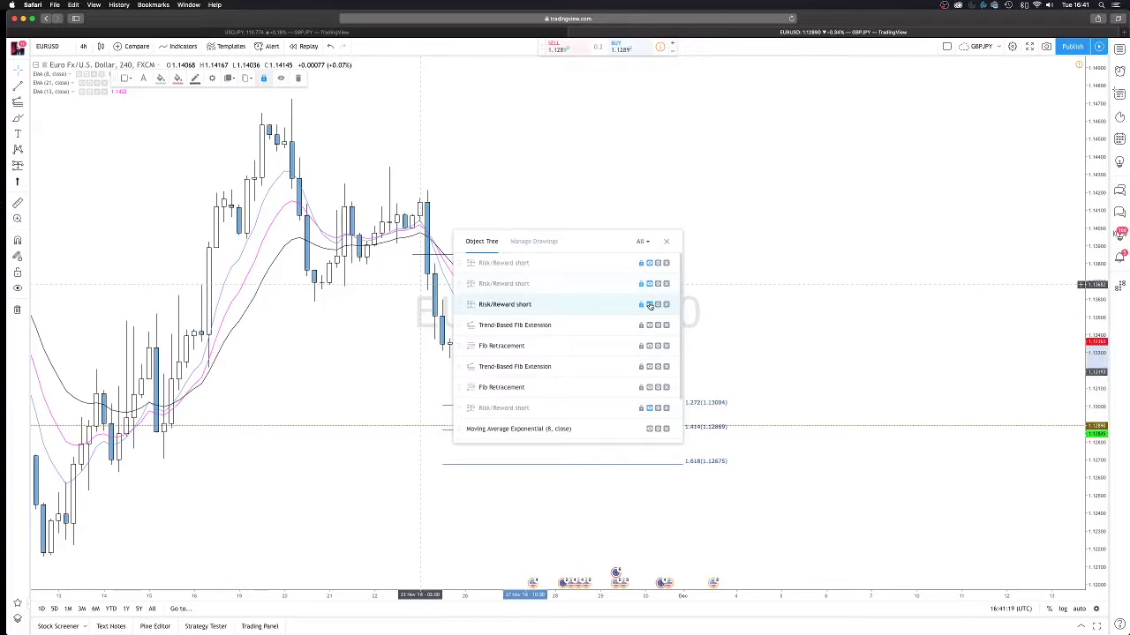
{"action": "mouse_move", "coordinate": [595, 241]}
{"action": "left_mouse_down"}
{"action": "mouse_move", "coordinate": [820, 181]}
{"action": "mouse_move", "coordinate": [806, 183]}
{"action": "left_mouse_up"}
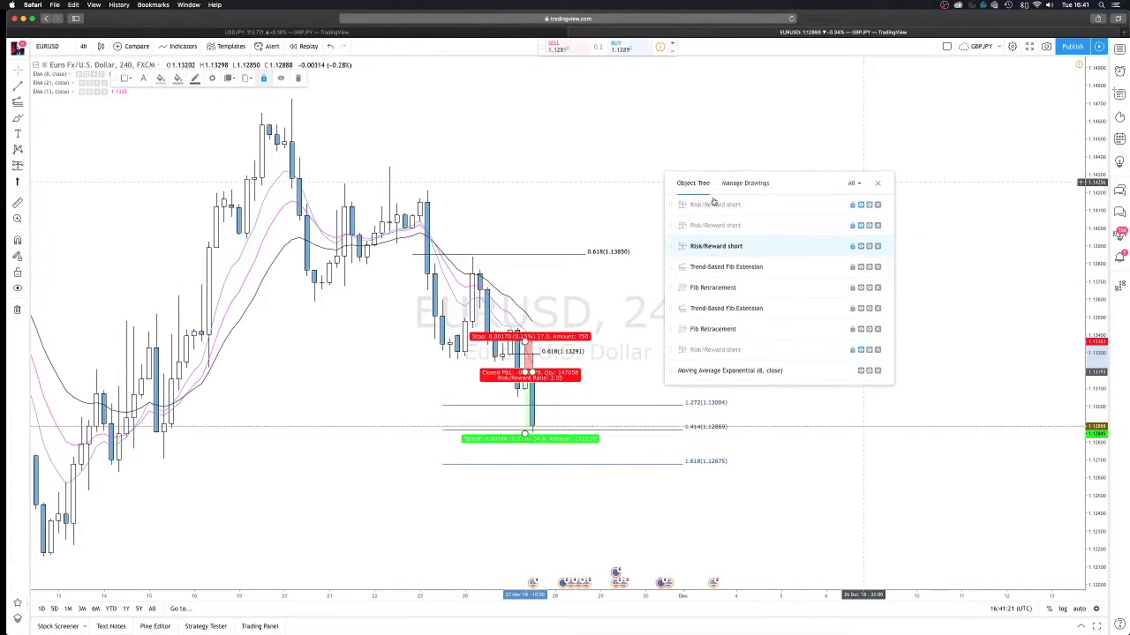
{"action": "left_click", "coordinate": [861, 205]}
{"action": "left_click", "coordinate": [860, 226]}
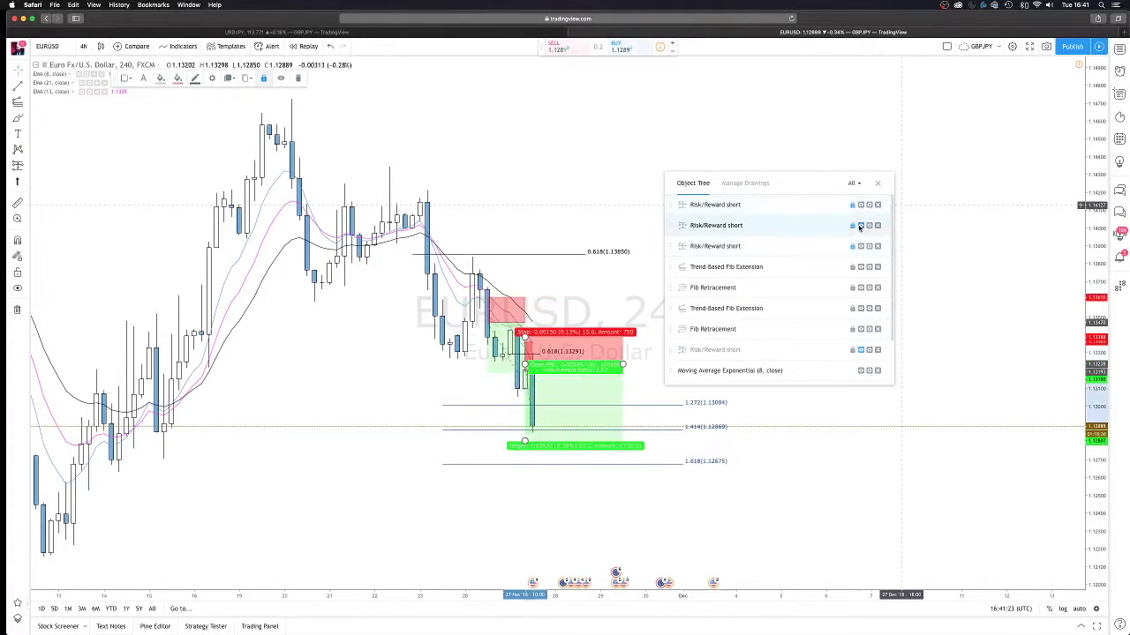
{"action": "left_click", "coordinate": [878, 182]}
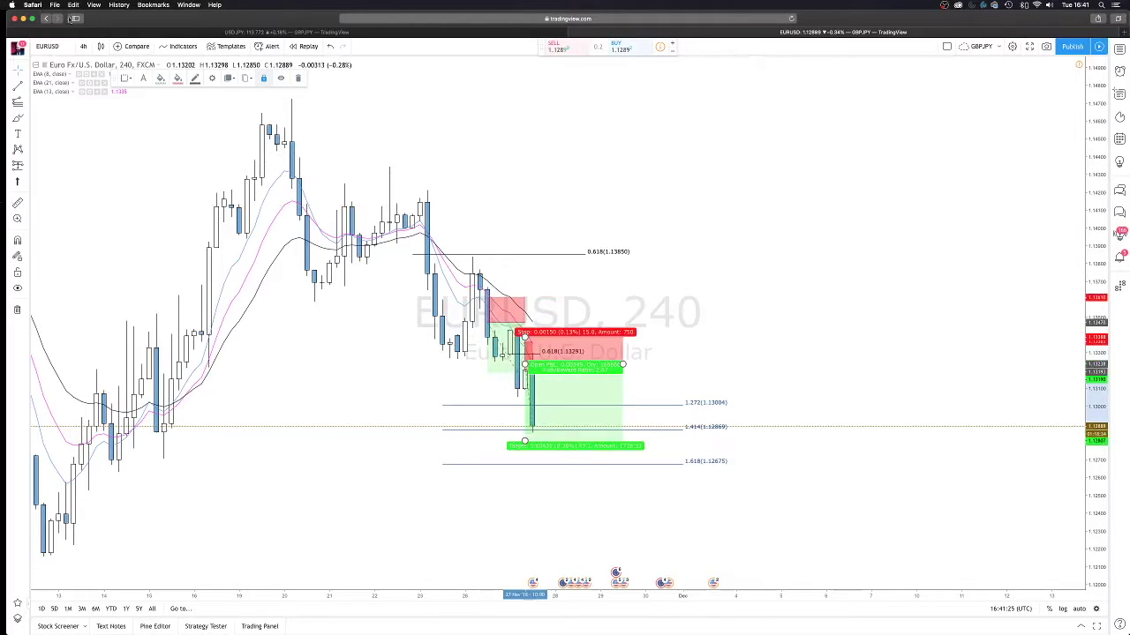
Switch the EURUSD chart to the 1-hour interval.
{"action": "left_click", "coordinate": [84, 46]}
{"action": "left_click", "coordinate": [85, 156]}
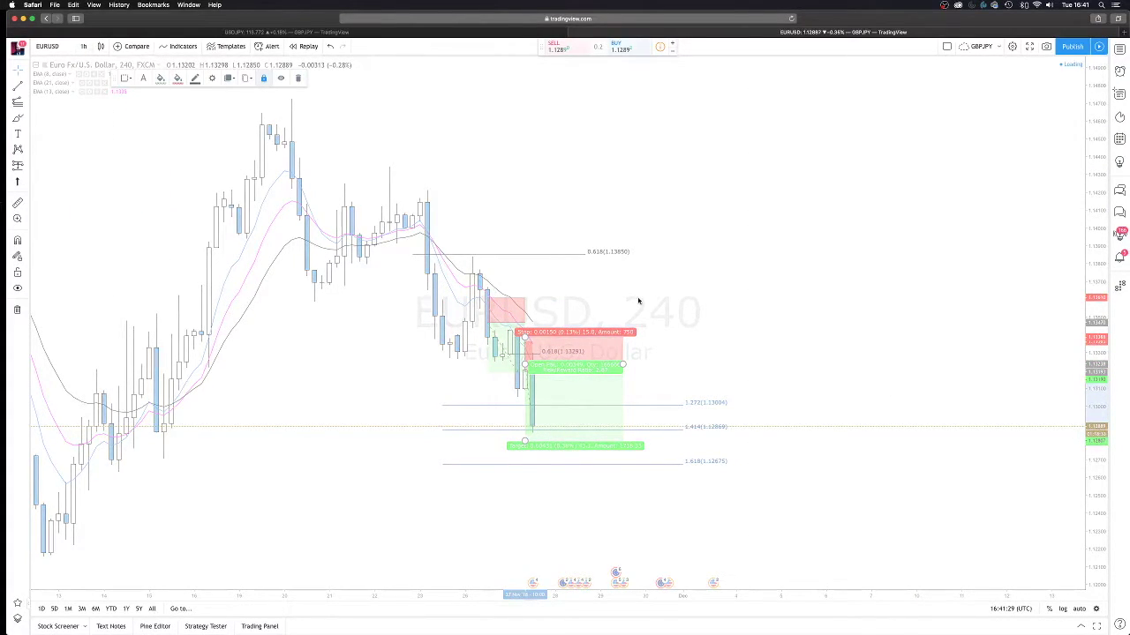
{"action": "left_click", "coordinate": [83, 46]}
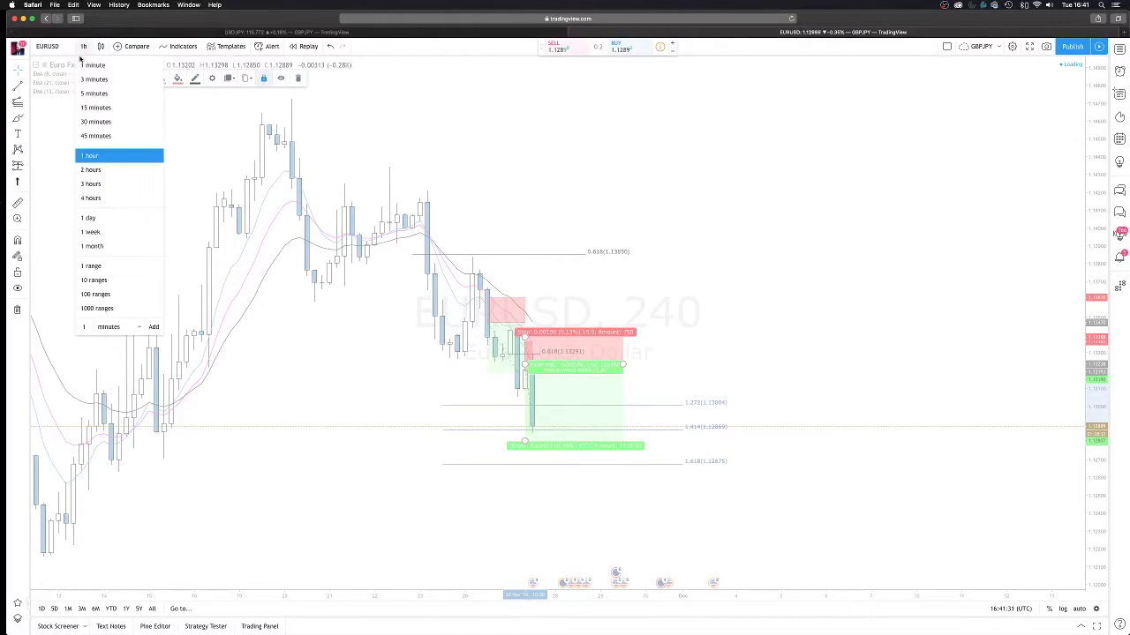
Try the 30-minute, 1-hour, 3-hour, 2-hour and 5-minute intervals on EURUSD.
{"action": "left_click", "coordinate": [88, 122]}
{"action": "left_click", "coordinate": [84, 46]}
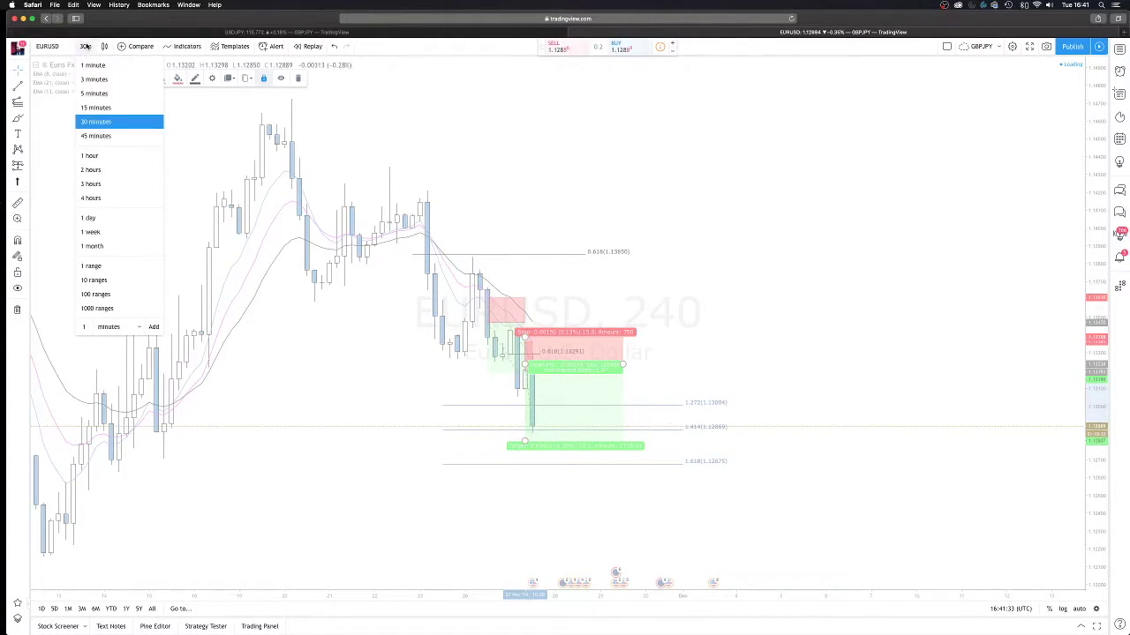
{"action": "left_click", "coordinate": [99, 156]}
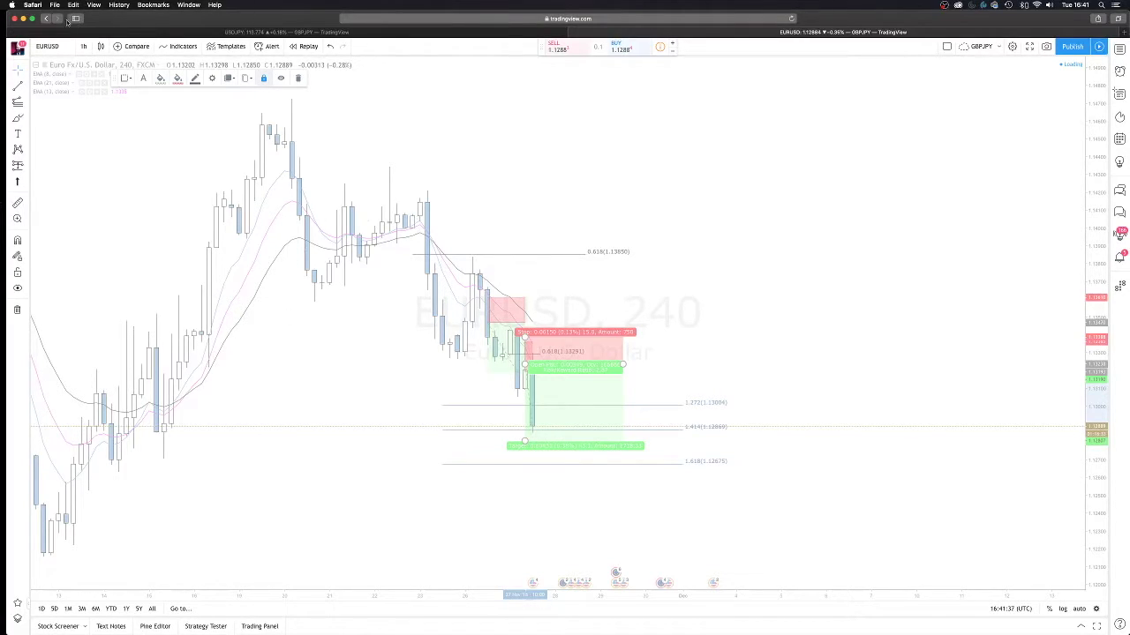
{"action": "left_click", "coordinate": [85, 46]}
{"action": "left_click", "coordinate": [93, 183]}
{"action": "left_click", "coordinate": [83, 46]}
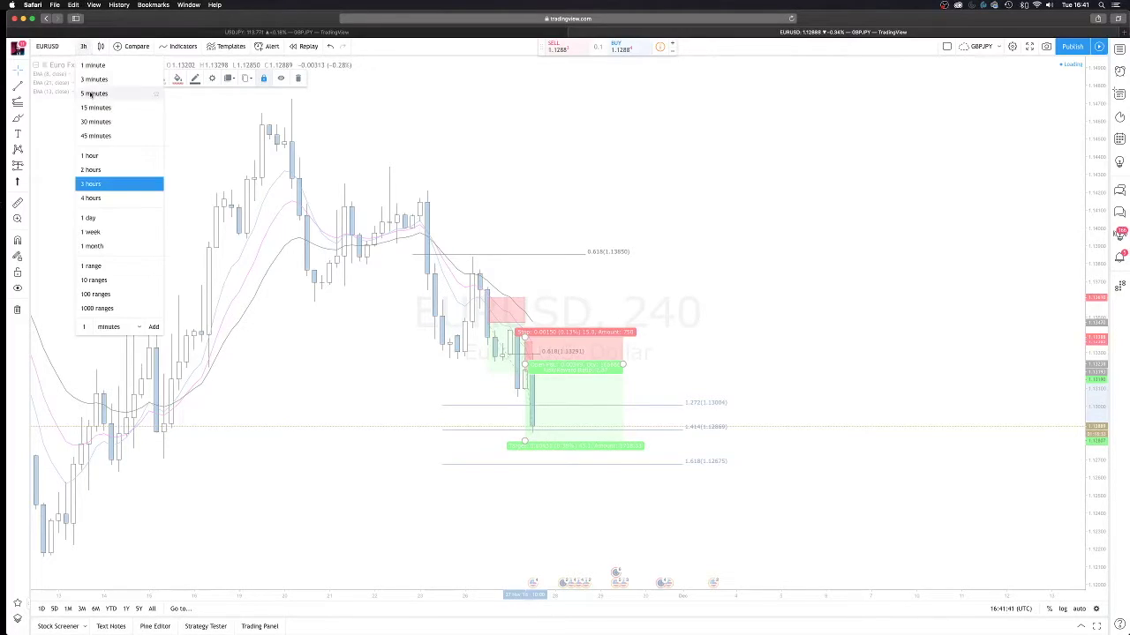
{"action": "left_click", "coordinate": [89, 168]}
{"action": "left_click", "coordinate": [83, 46]}
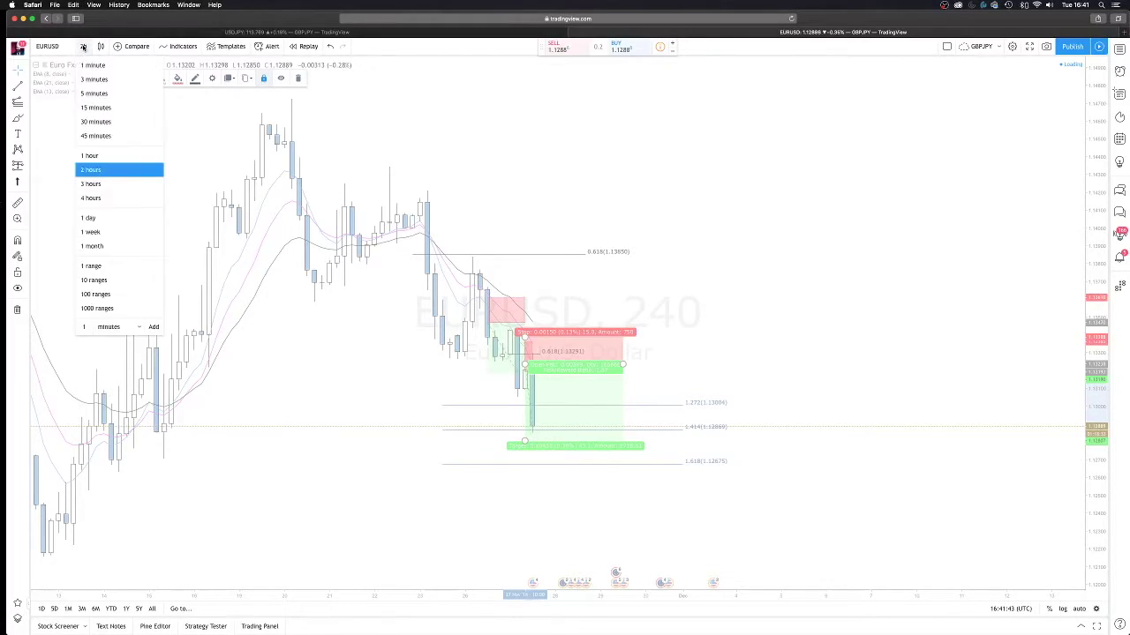
{"action": "left_click", "coordinate": [86, 96]}
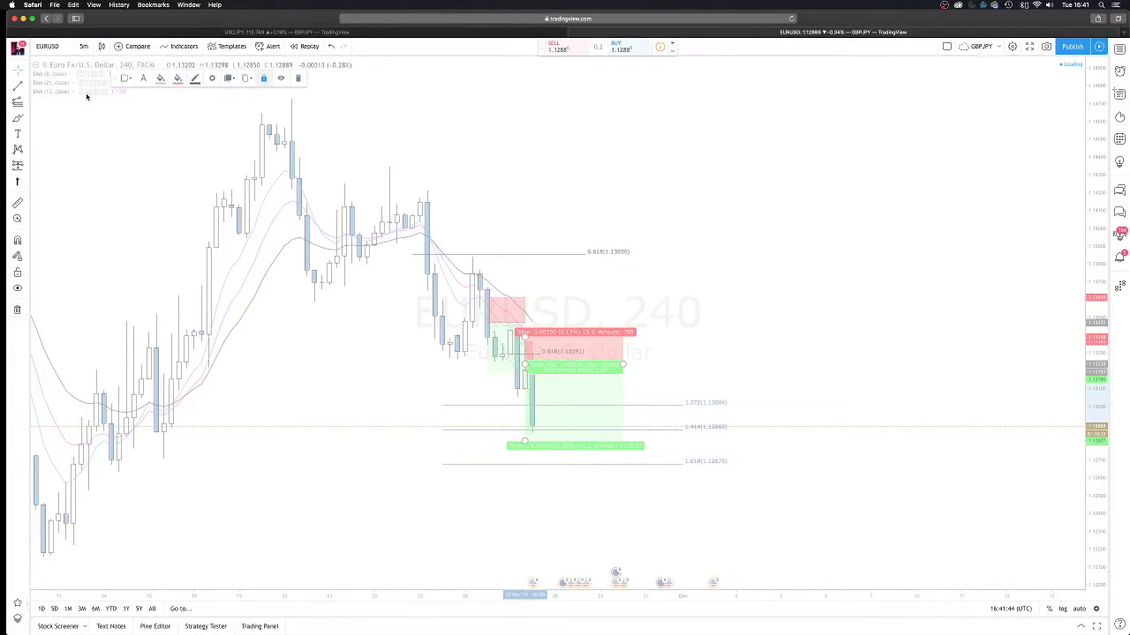
Hide all three Risk/Reward short drawings from the Object Tree.
{"action": "left_click", "coordinate": [17, 619]}
{"action": "left_click", "coordinate": [648, 264]}
{"action": "left_click", "coordinate": [649, 283]}
{"action": "left_click", "coordinate": [649, 305]}
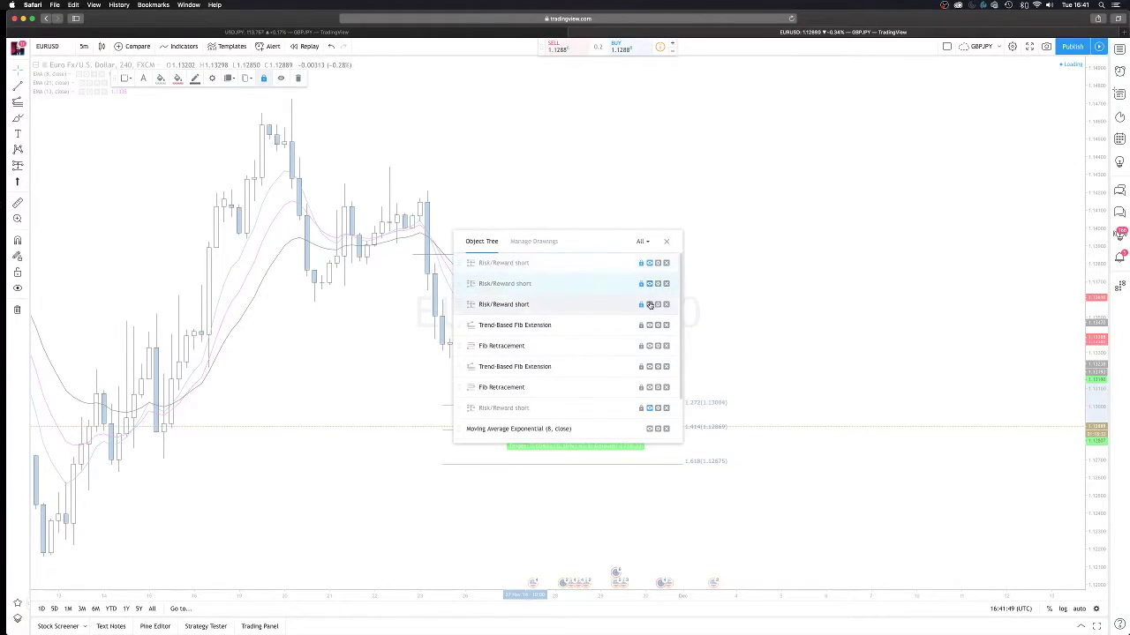
{"action": "left_click", "coordinate": [665, 241]}
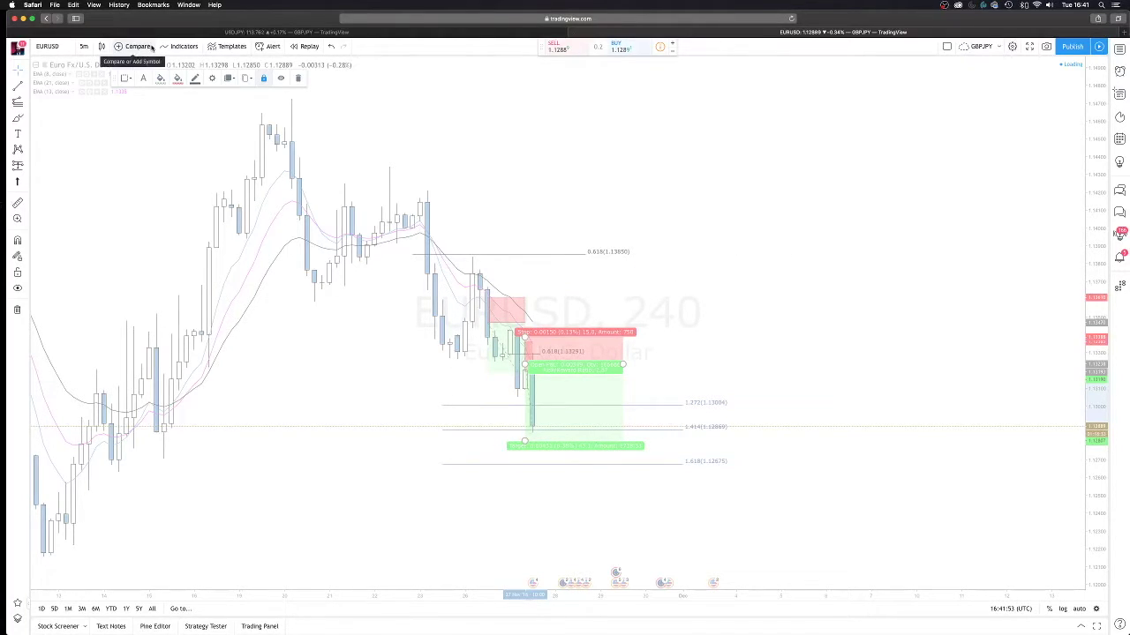
Set EURUSD back to the 1-hour interval and open a new blank browser tab.
{"action": "left_click", "coordinate": [83, 46]}
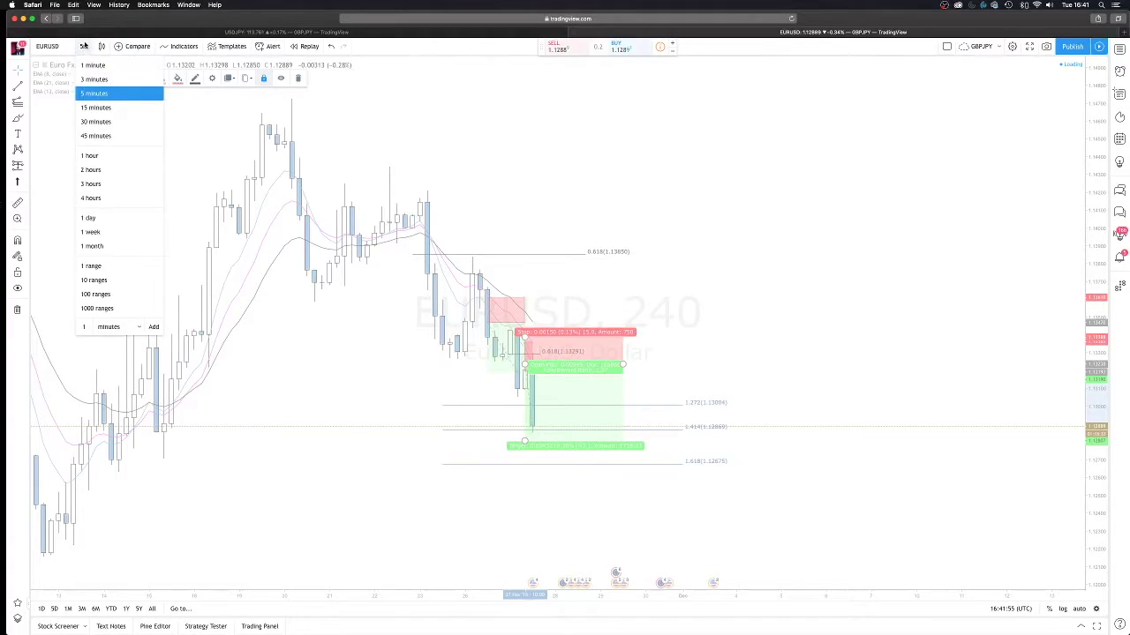
{"action": "left_click", "coordinate": [87, 157]}
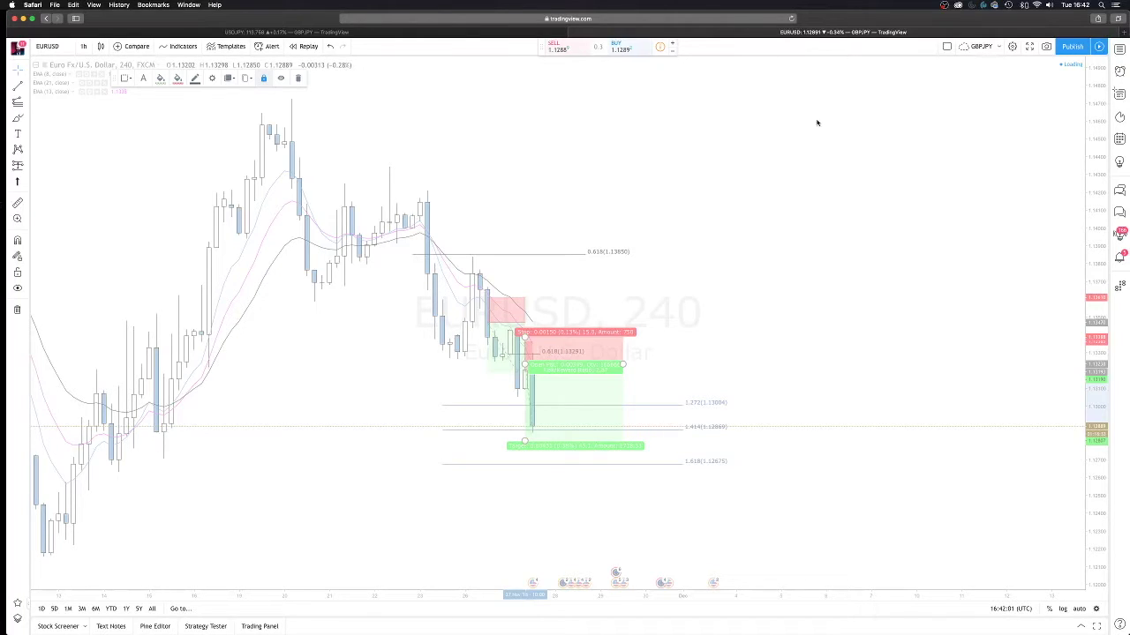
{"action": "left_click", "coordinate": [1124, 33]}
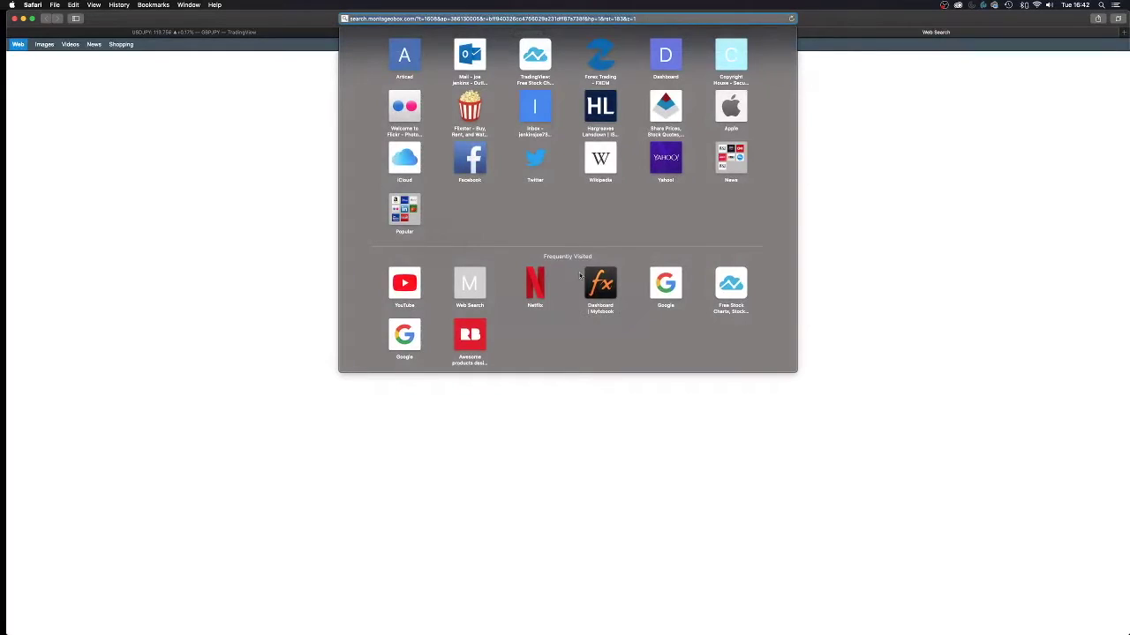
Open the Myfxbook dashboard favourite, skip the ad, and scroll the account's portfolio page.
{"action": "left_click", "coordinate": [590, 282]}
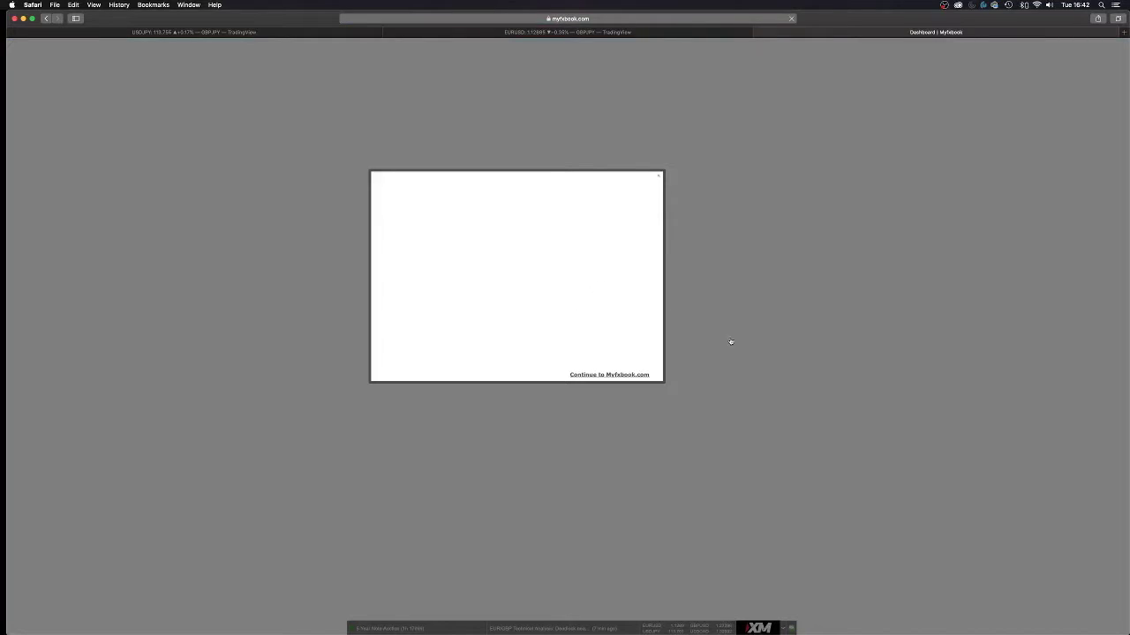
{"action": "left_click", "coordinate": [582, 375]}
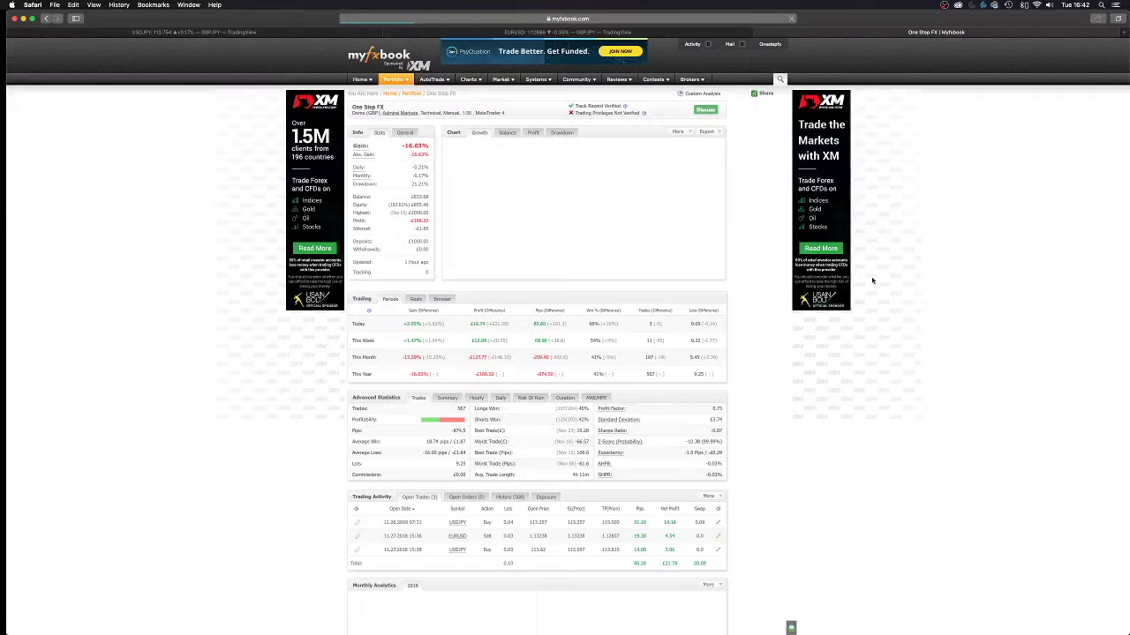
{"action": "scroll", "coordinate": [741, 367], "scroll_direction": "down", "scroll_amount": 3}
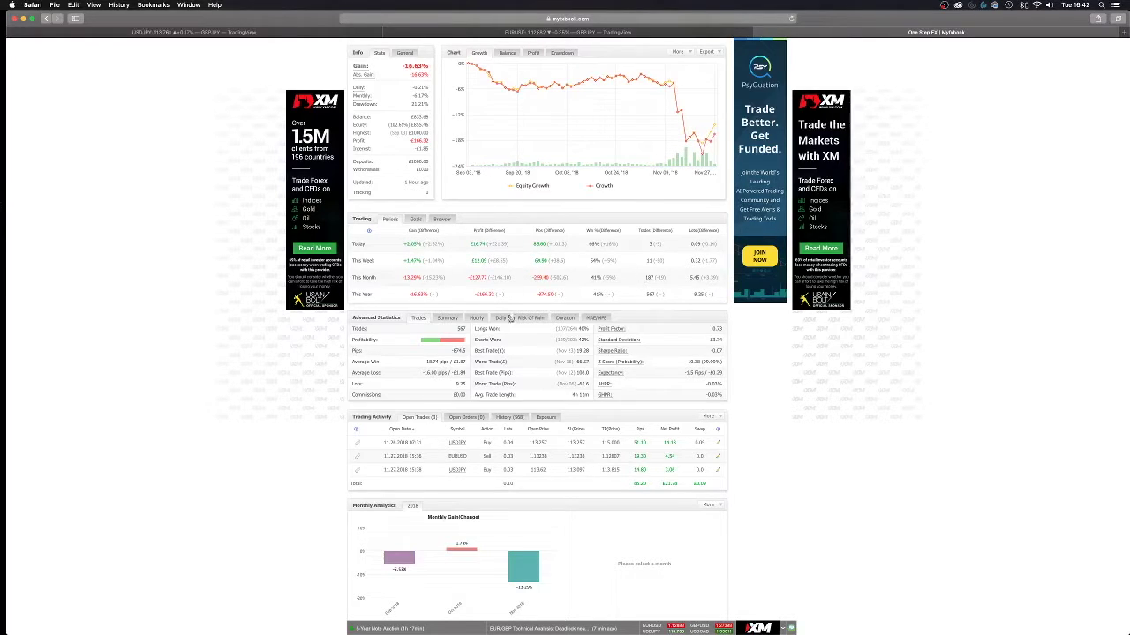
Open the History tab and zoom the page in twice to read the closed trades.
{"action": "left_click", "coordinate": [520, 418]}
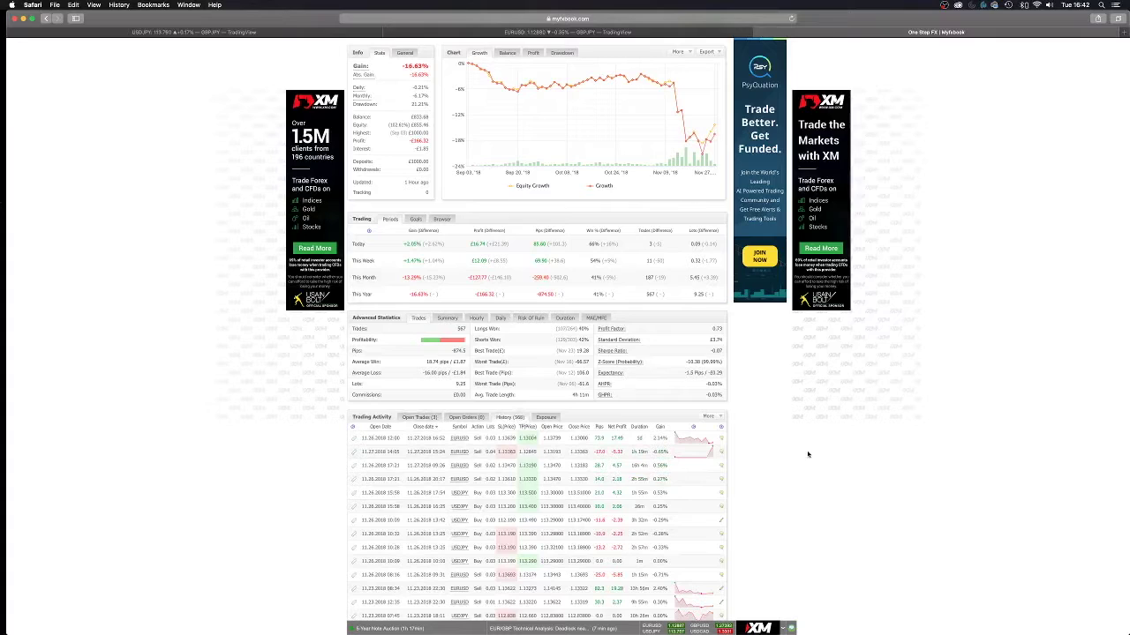
{"action": "scroll", "coordinate": [500, 326], "scroll_direction": "down", "scroll_amount": 3}
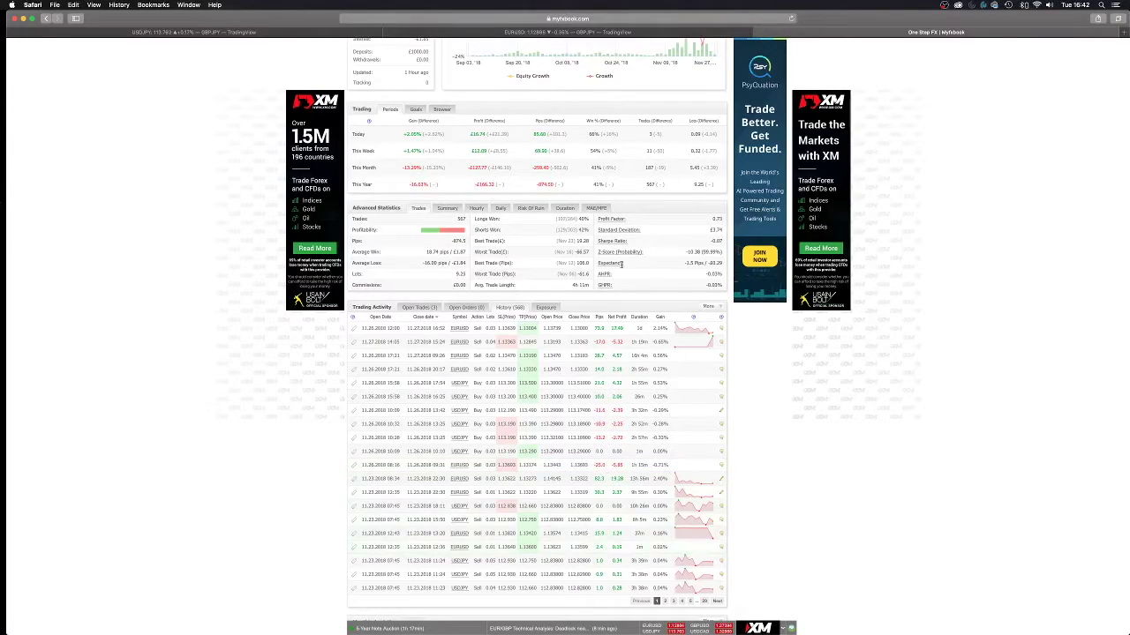
{"action": "scroll", "coordinate": [600, 505], "scroll_direction": "down", "scroll_amount": 2}
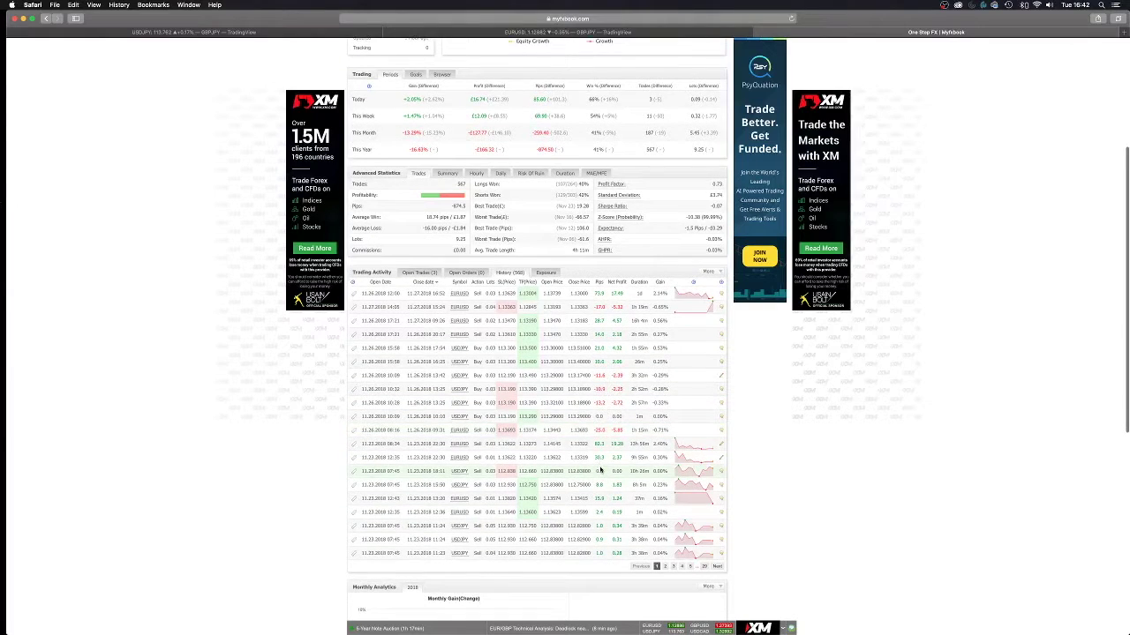
{"action": "key", "text": "super+plus"}
{"action": "key", "text": "super+plus"}
{"action": "key", "text": "super+plus"}
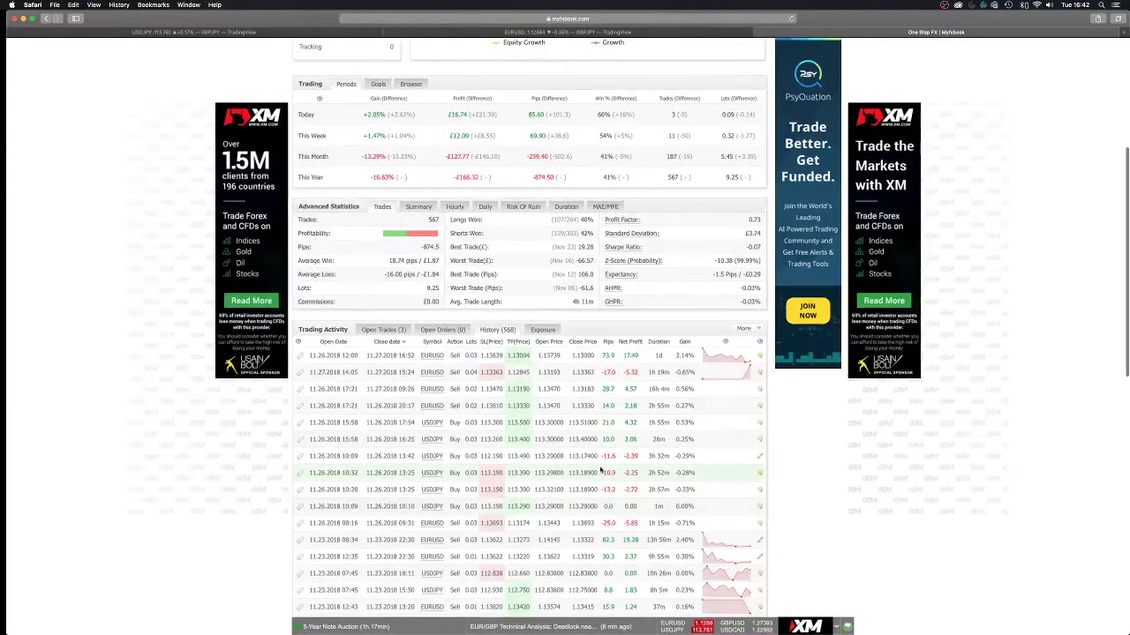
{"action": "scroll", "coordinate": [600, 471], "scroll_direction": "down", "scroll_amount": 3}
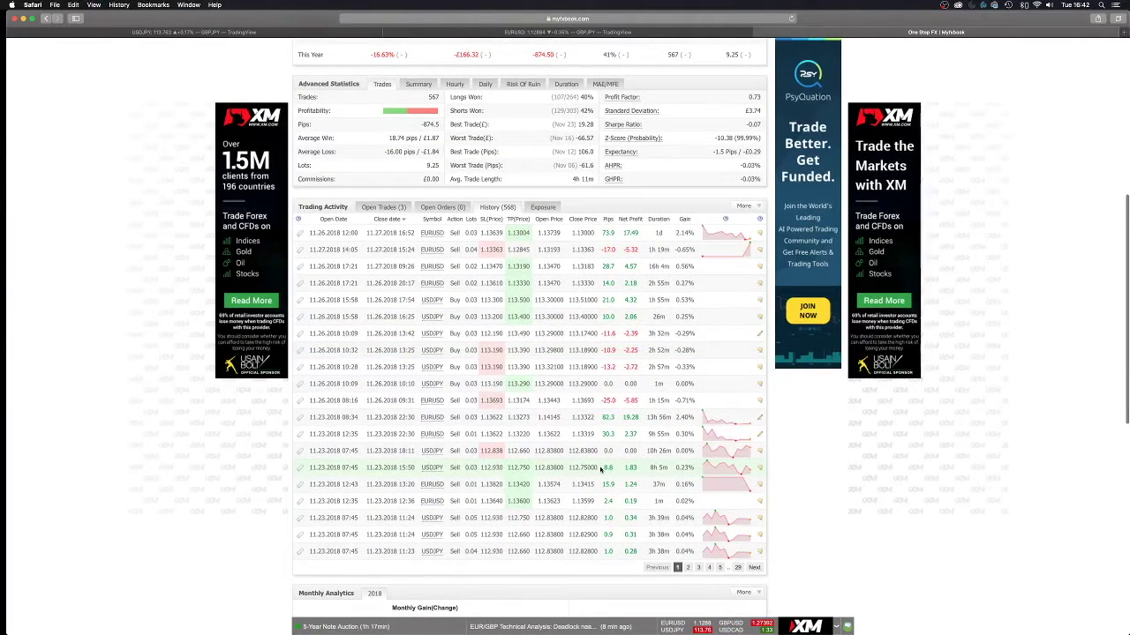
{"action": "key", "text": "super+plus"}
{"action": "scroll", "coordinate": [600, 471], "scroll_direction": "down", "scroll_amount": 3}
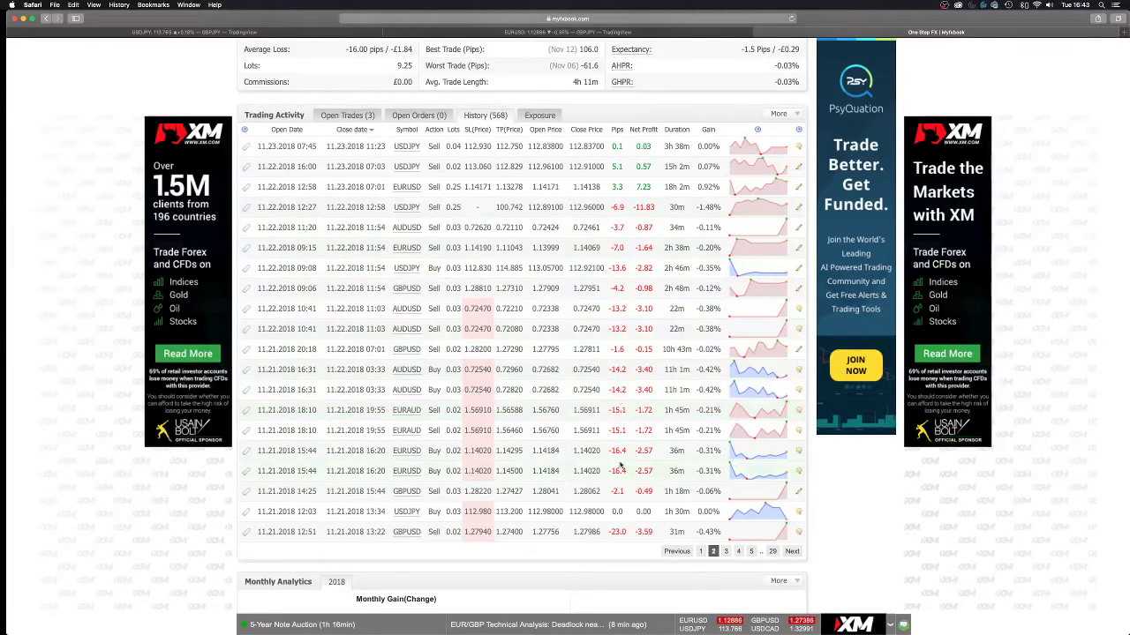
Return to history page 1, zoom back out, and go back to the TradingView tab.
{"action": "left_click", "coordinate": [700, 552]}
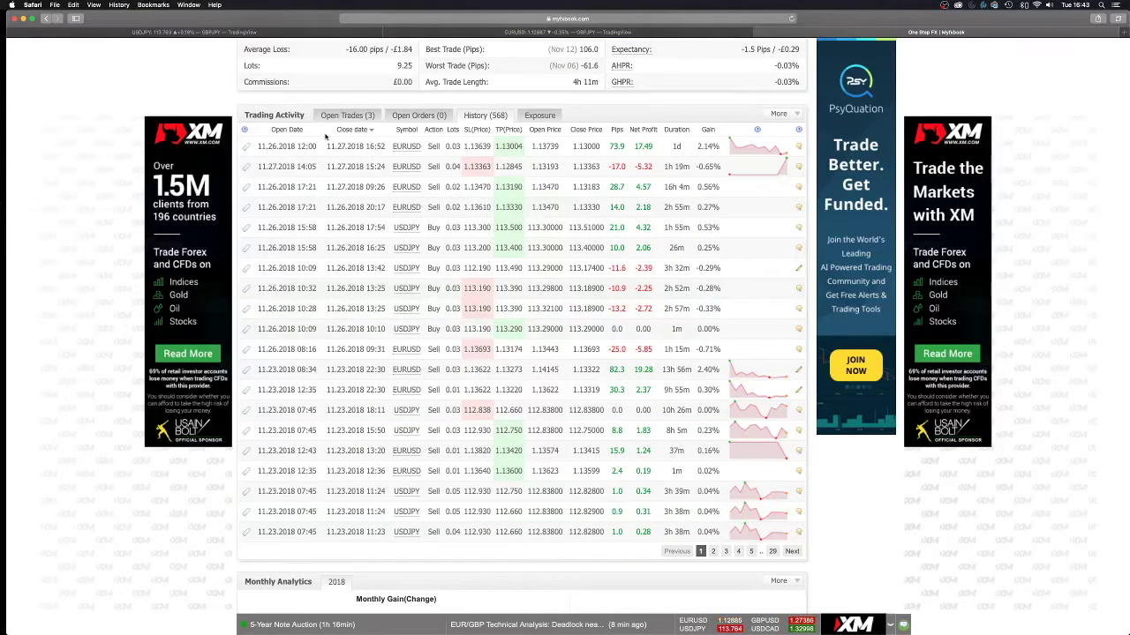
{"action": "key", "text": "super+minus"}
{"action": "key", "text": "super+minus"}
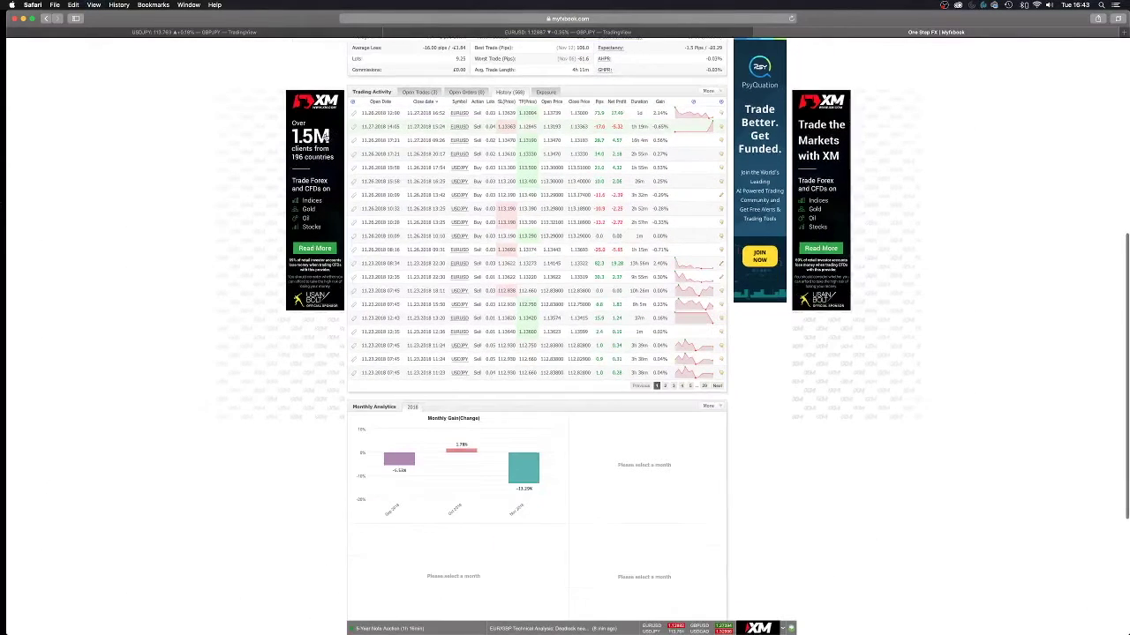
{"action": "left_click", "coordinate": [205, 32]}
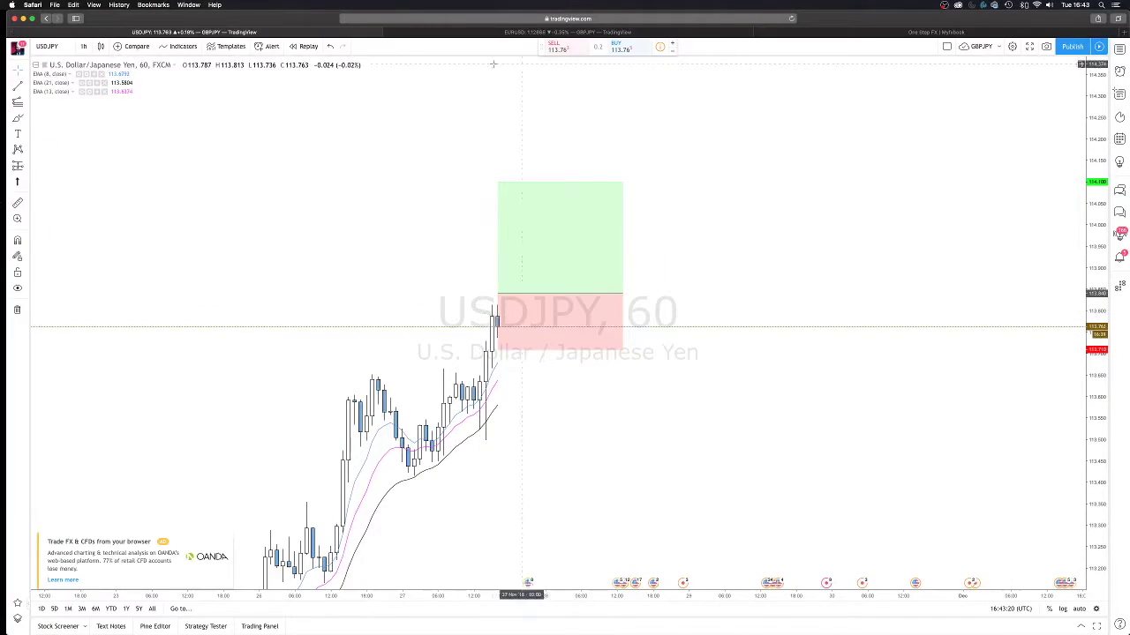
Switch to the EURUSD tab, go from 2-hour to 1-hour, pan briefly, and open the Object Tree.
{"action": "left_click", "coordinate": [493, 34]}
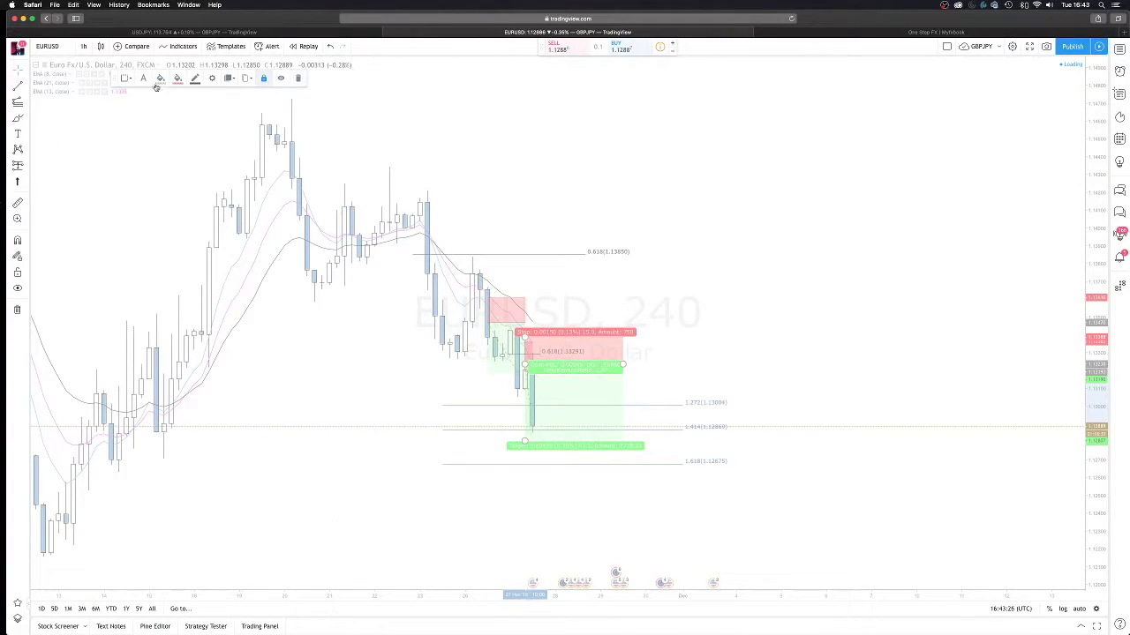
{"action": "left_click", "coordinate": [87, 49]}
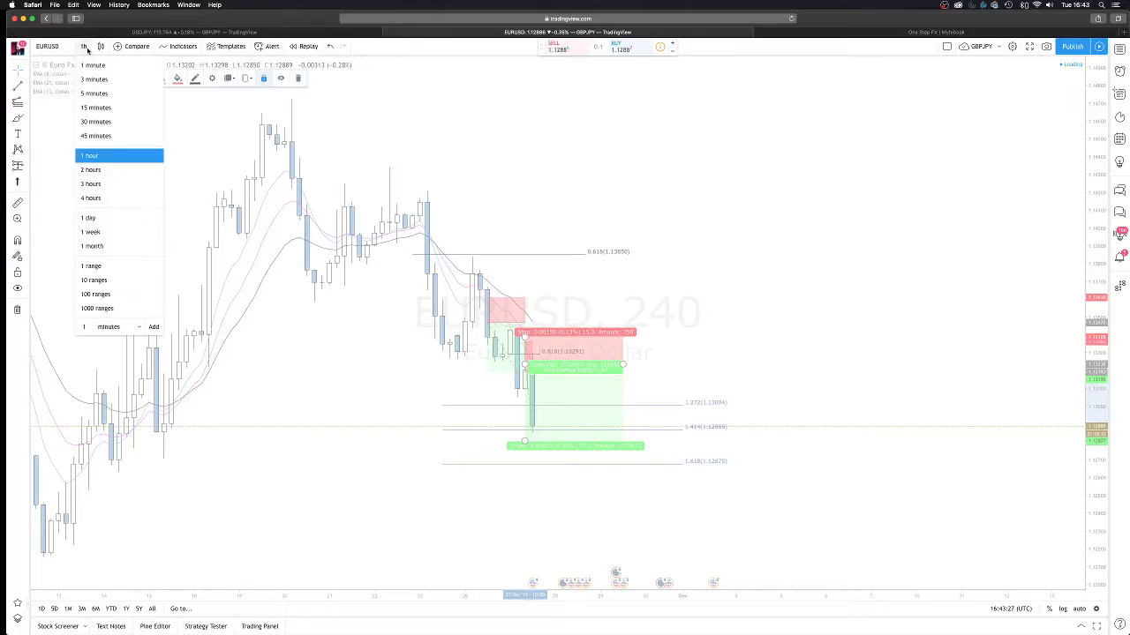
{"action": "left_click", "coordinate": [90, 172]}
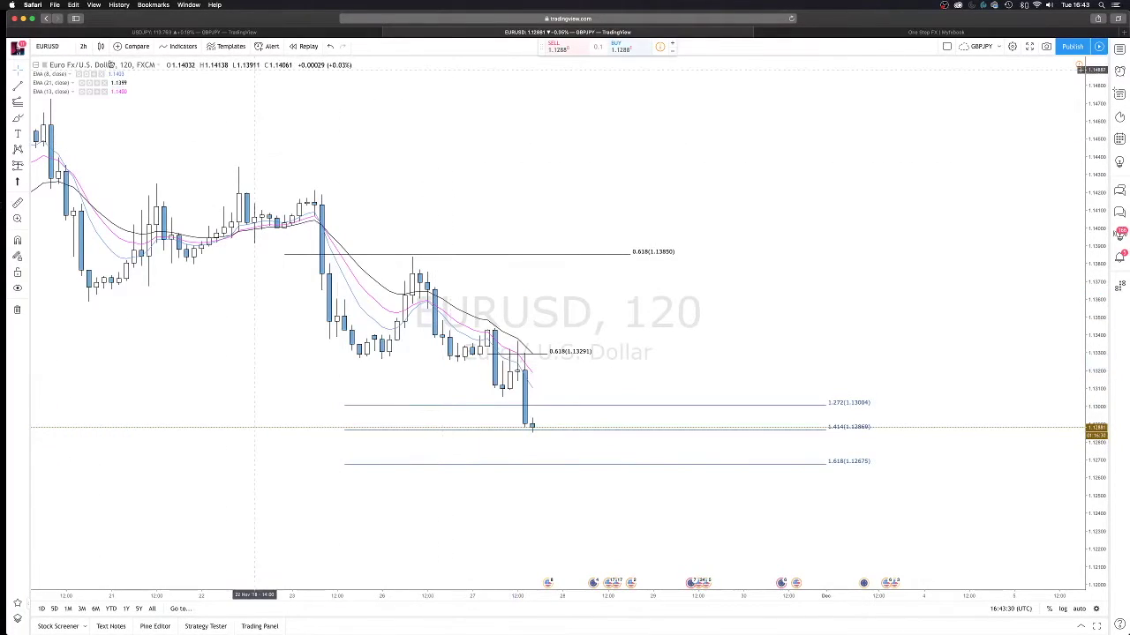
{"action": "left_click", "coordinate": [85, 47]}
{"action": "left_click", "coordinate": [89, 157]}
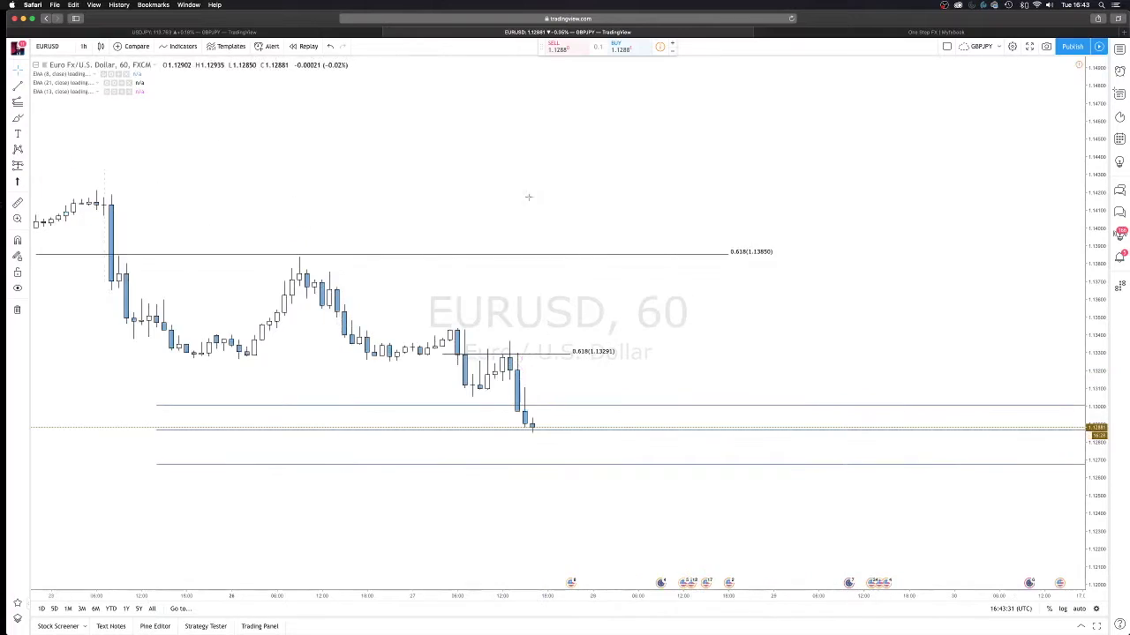
{"action": "scroll", "coordinate": [503, 259], "scroll_direction": "left", "scroll_amount": 5}
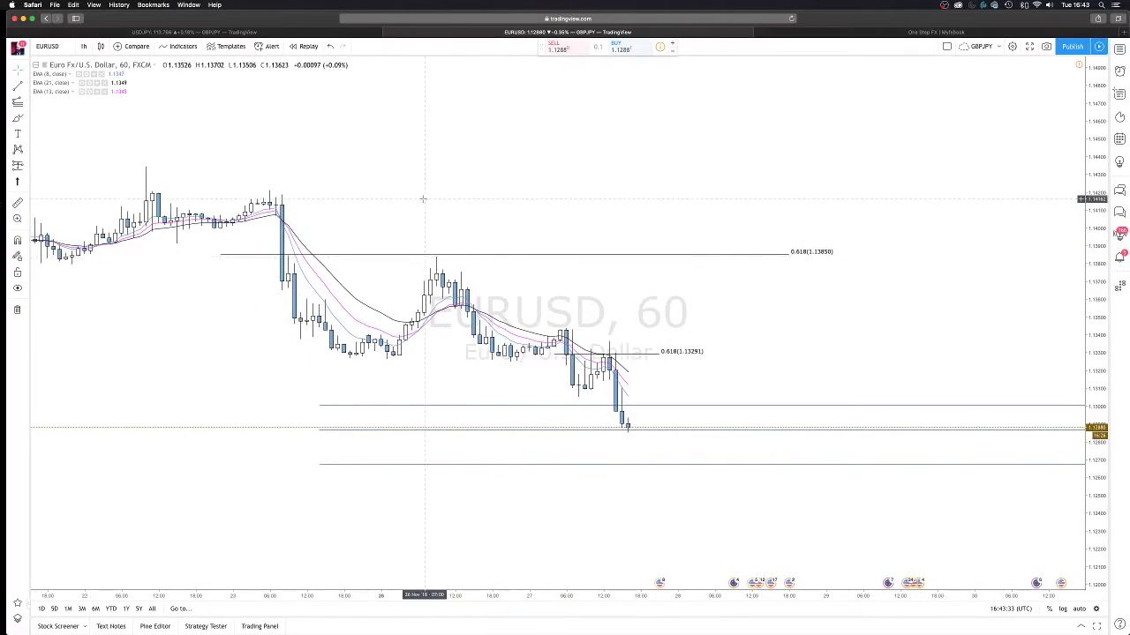
{"action": "scroll", "coordinate": [423, 201], "scroll_direction": "right", "scroll_amount": 2}
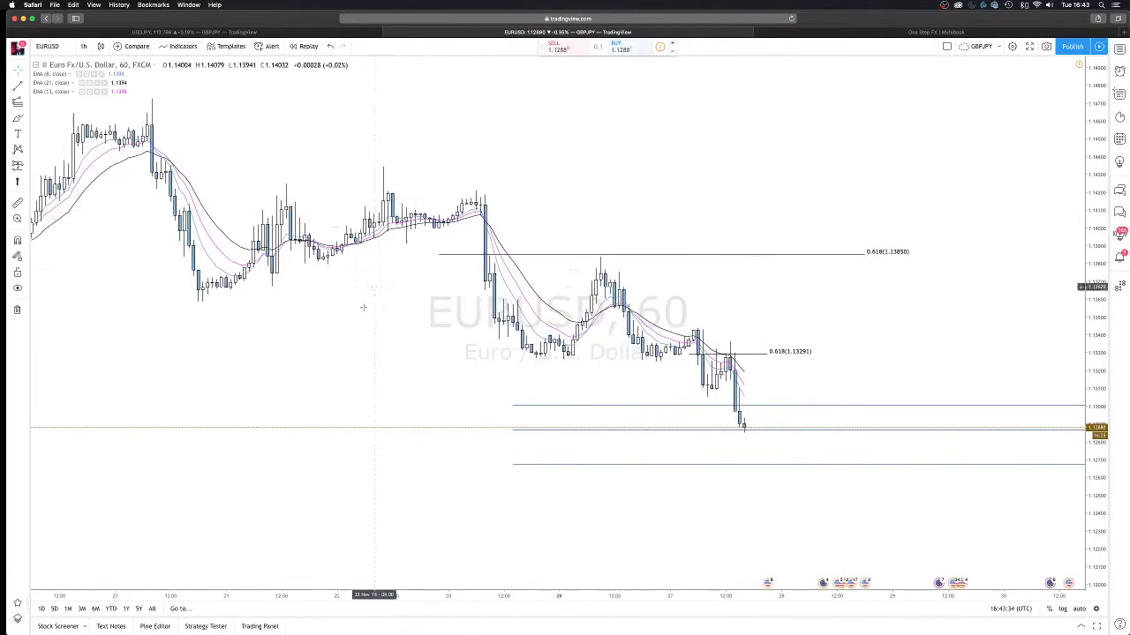
{"action": "left_click", "coordinate": [19, 617]}
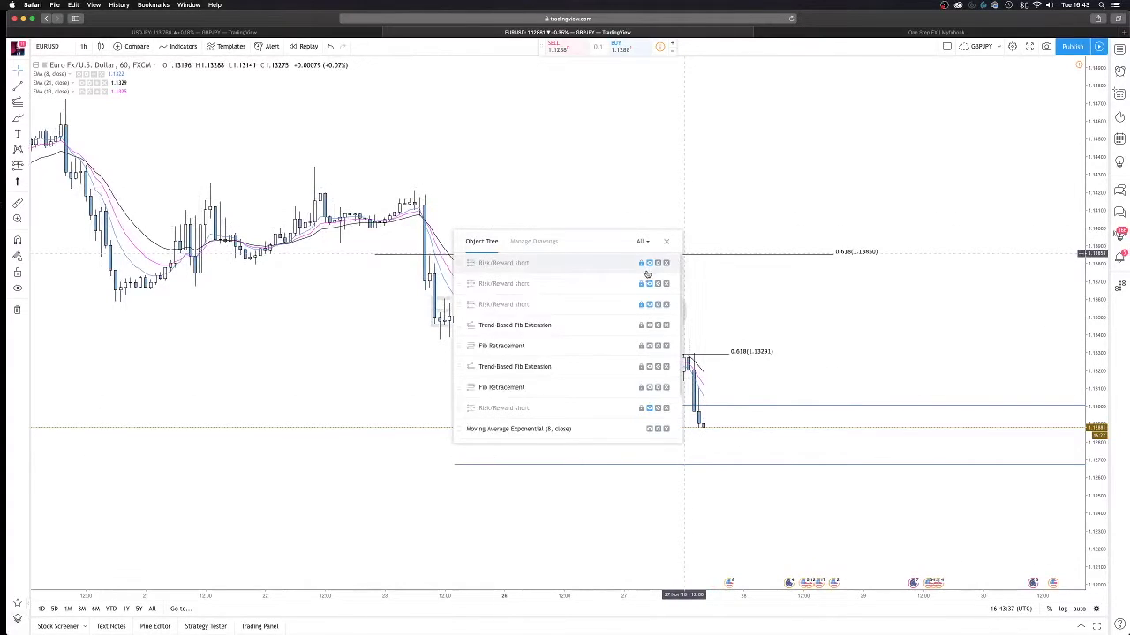
Select the Risk/Reward short drawings in the drawings list, move the list aside, then close it.
{"action": "left_click", "coordinate": [648, 263]}
{"action": "left_click_drag", "start_coordinate": [620, 240], "coordinate": [1018, 208]}
{"action": "left_click", "coordinate": [1047, 252]}
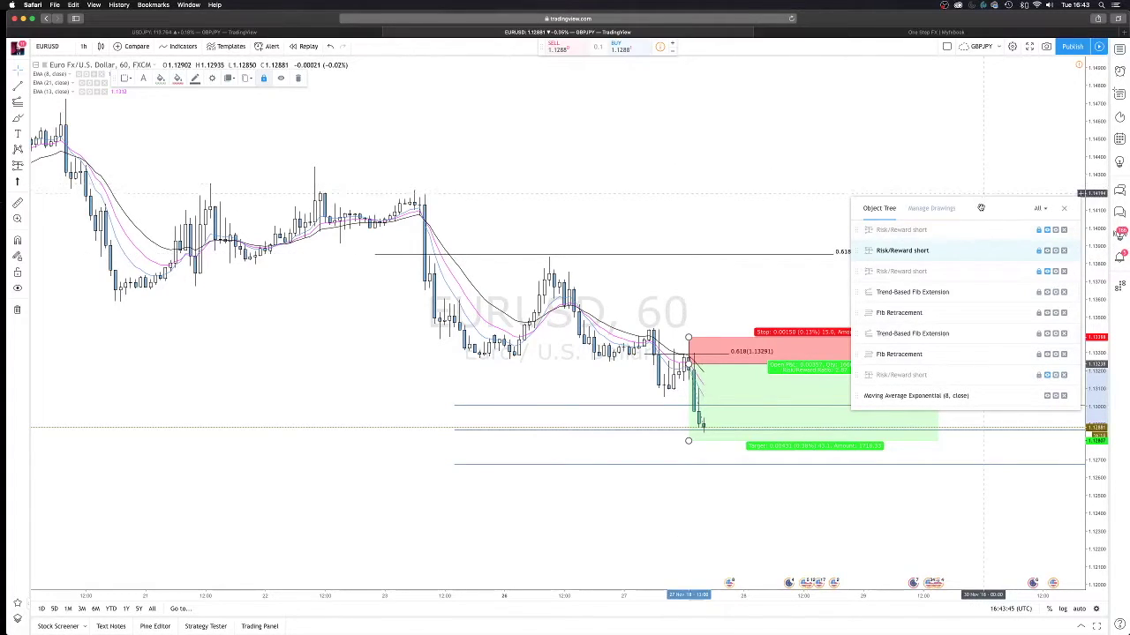
{"action": "mouse_move", "coordinate": [1024, 206]}
{"action": "left_mouse_down"}
{"action": "mouse_move", "coordinate": [512, 154]}
{"action": "mouse_move", "coordinate": [307, 327]}
{"action": "left_mouse_up"}
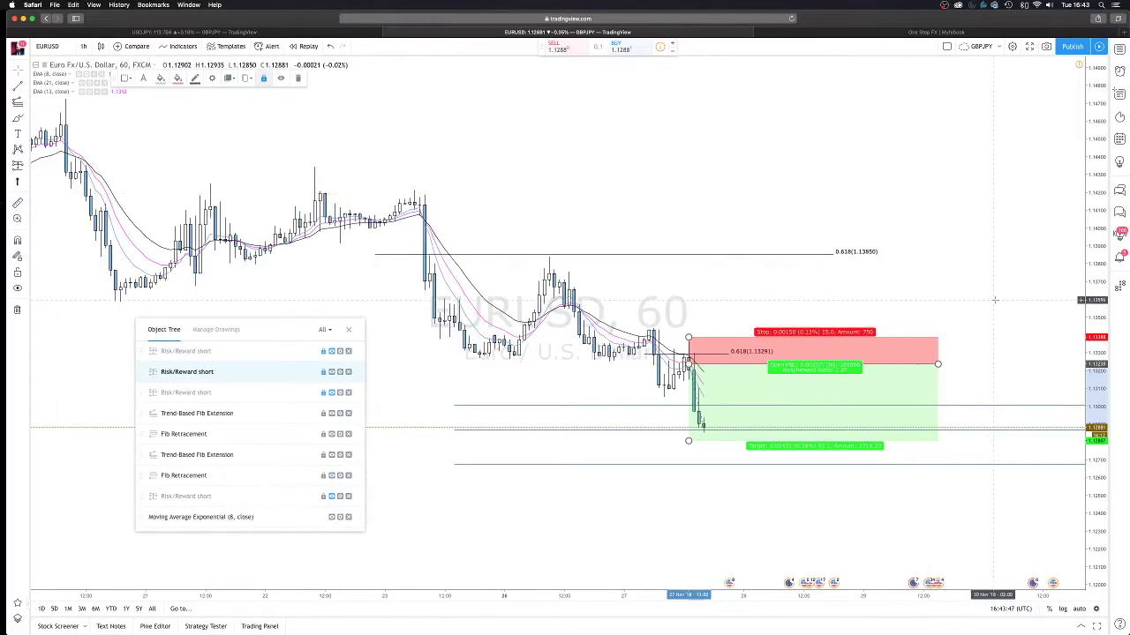
{"action": "key", "text": "Escape"}
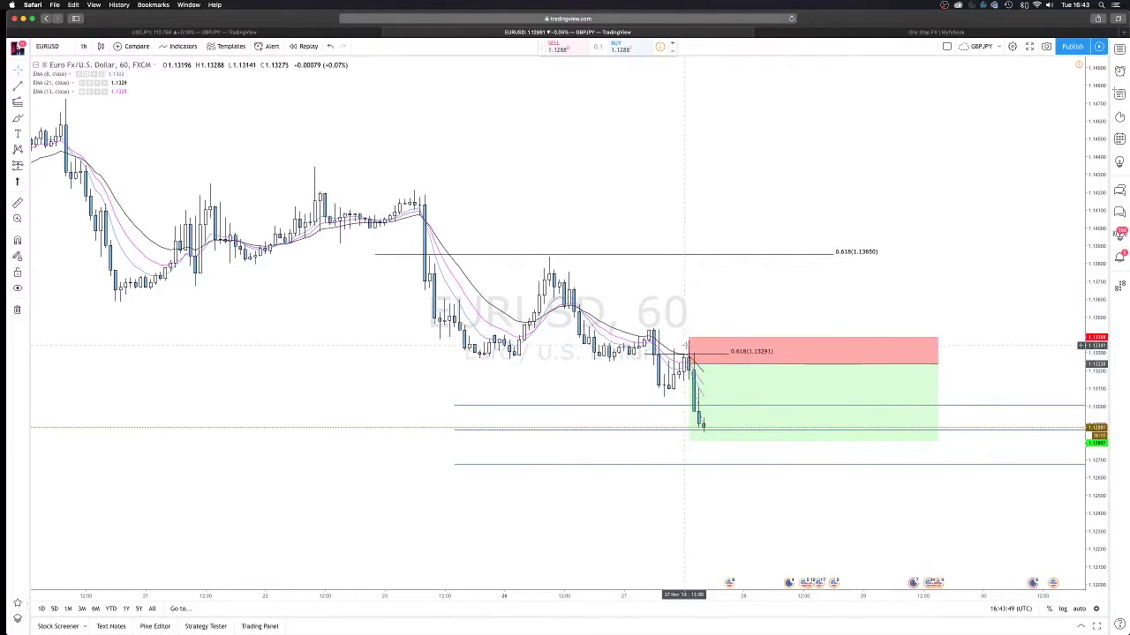
Hide the first Risk/Reward short, show the third one, close the drawings list and zoom in.
{"action": "left_click", "coordinate": [689, 363]}
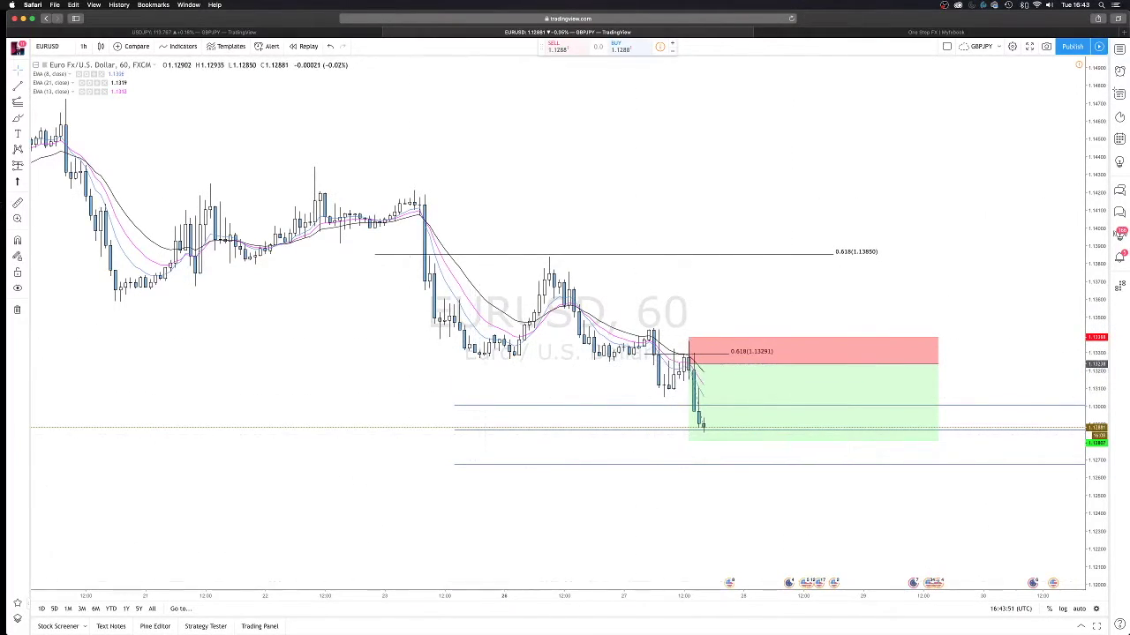
{"action": "left_click", "coordinate": [16, 618]}
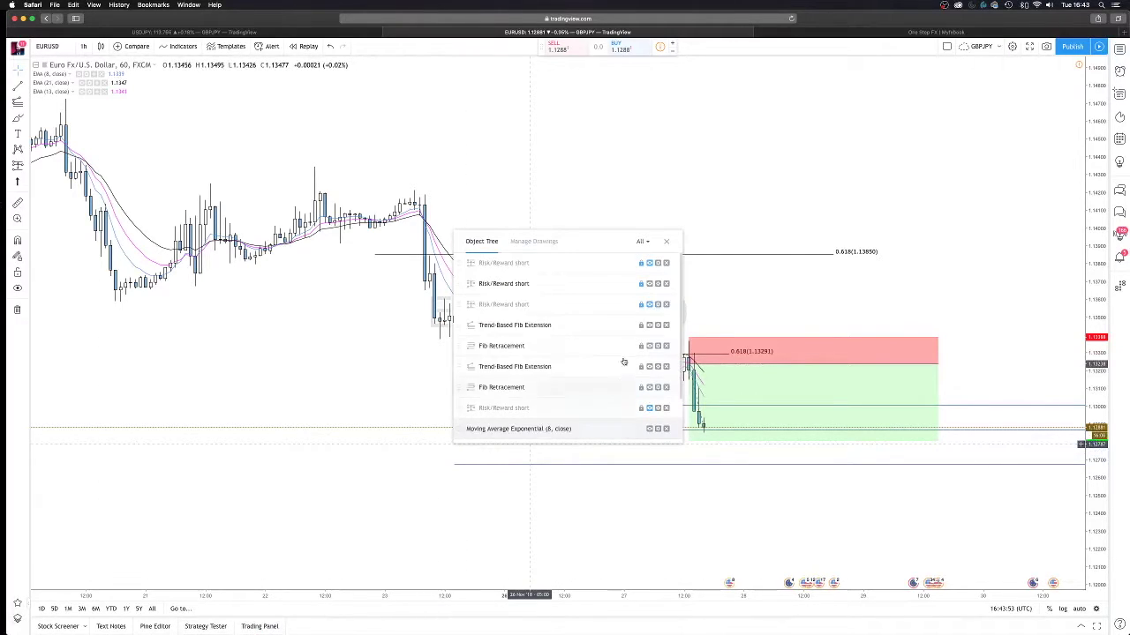
{"action": "left_click", "coordinate": [648, 263]}
{"action": "left_click", "coordinate": [649, 305]}
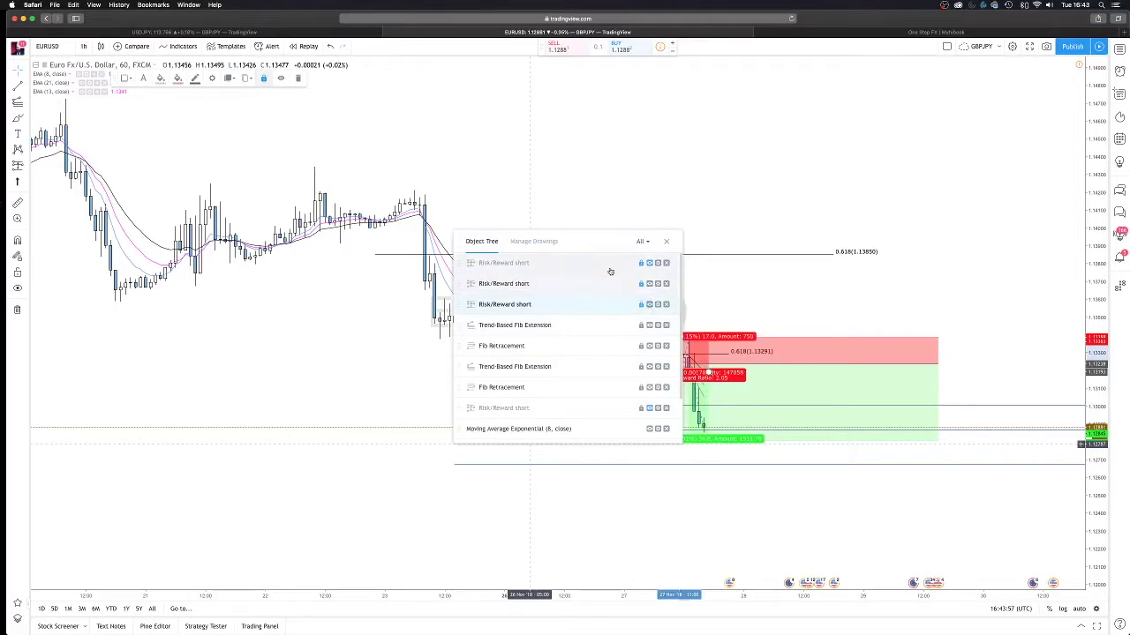
{"action": "left_click_drag", "start_coordinate": [605, 236], "coordinate": [319, 279]}
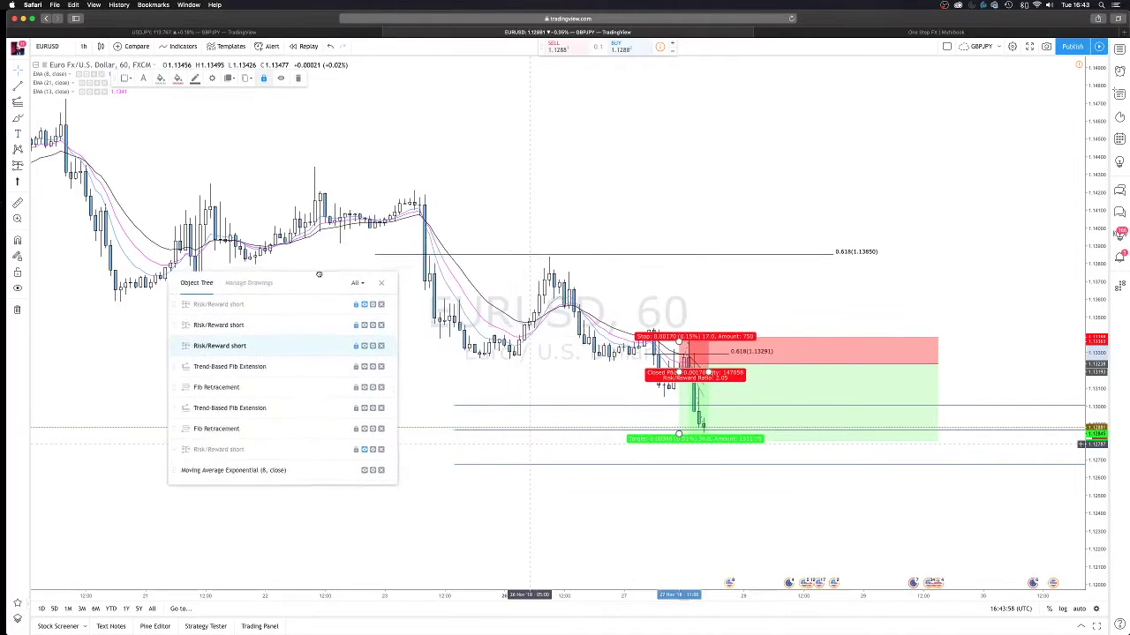
{"action": "left_click", "coordinate": [796, 290]}
{"action": "scroll", "coordinate": [796, 290], "scroll_direction": "up", "scroll_amount": 3}
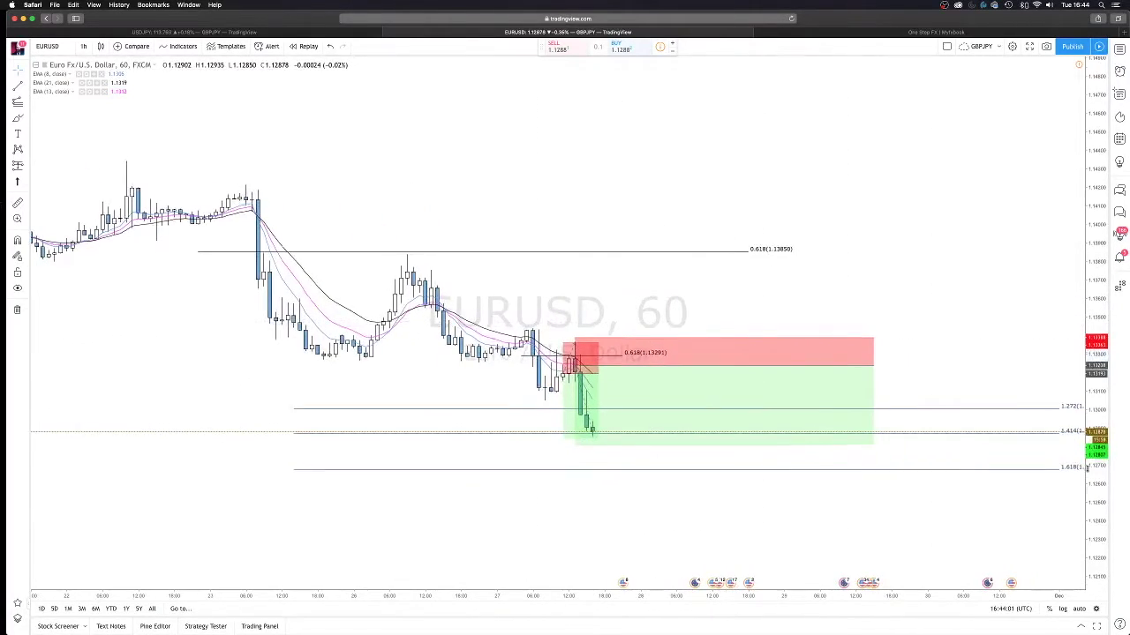
Pan the chart, reselect the short risk/reward position and undo its last shift.
{"action": "scroll", "coordinate": [663, 367], "scroll_direction": "up", "scroll_amount": 5}
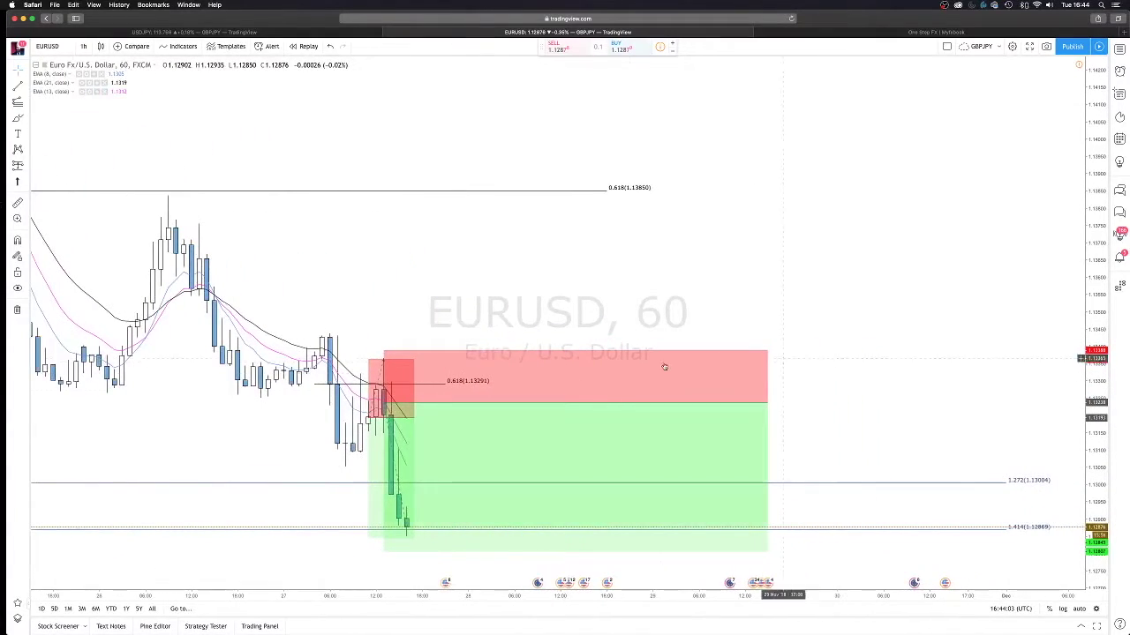
{"action": "left_click", "coordinate": [663, 366]}
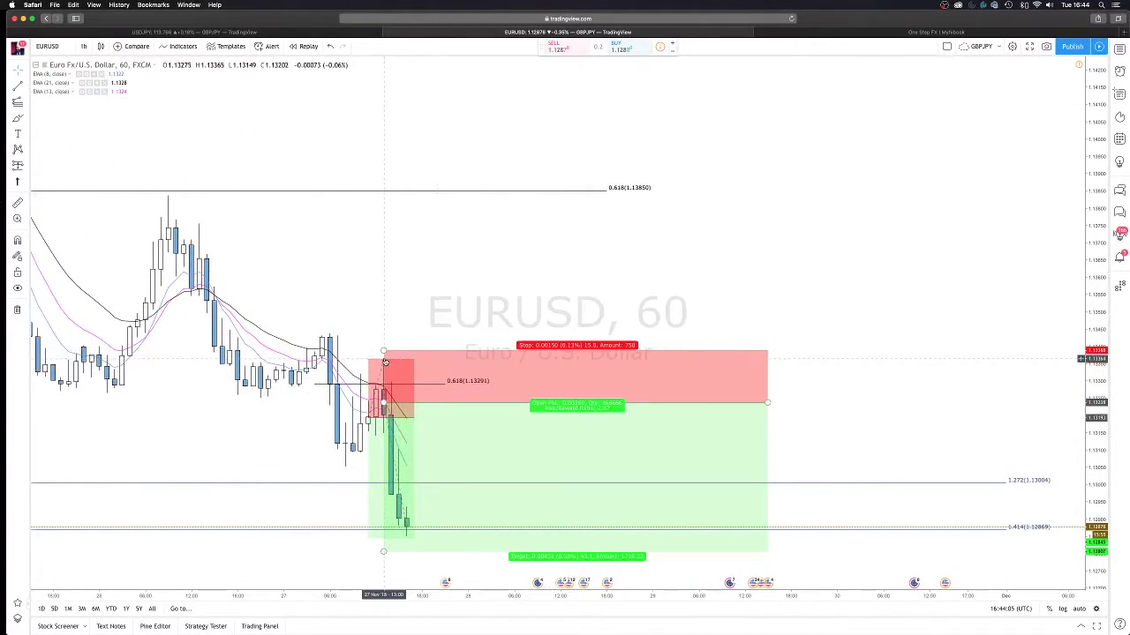
{"action": "left_click", "coordinate": [477, 313]}
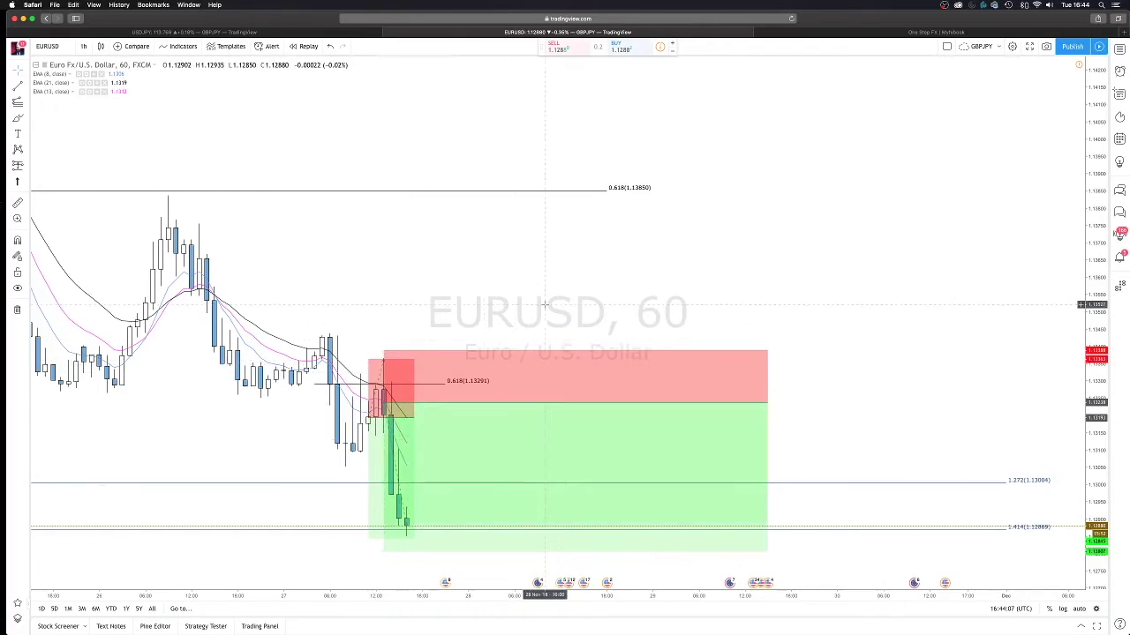
{"action": "left_click_drag", "start_coordinate": [509, 238], "coordinate": [512, 176]}
{"action": "left_click", "coordinate": [446, 238]}
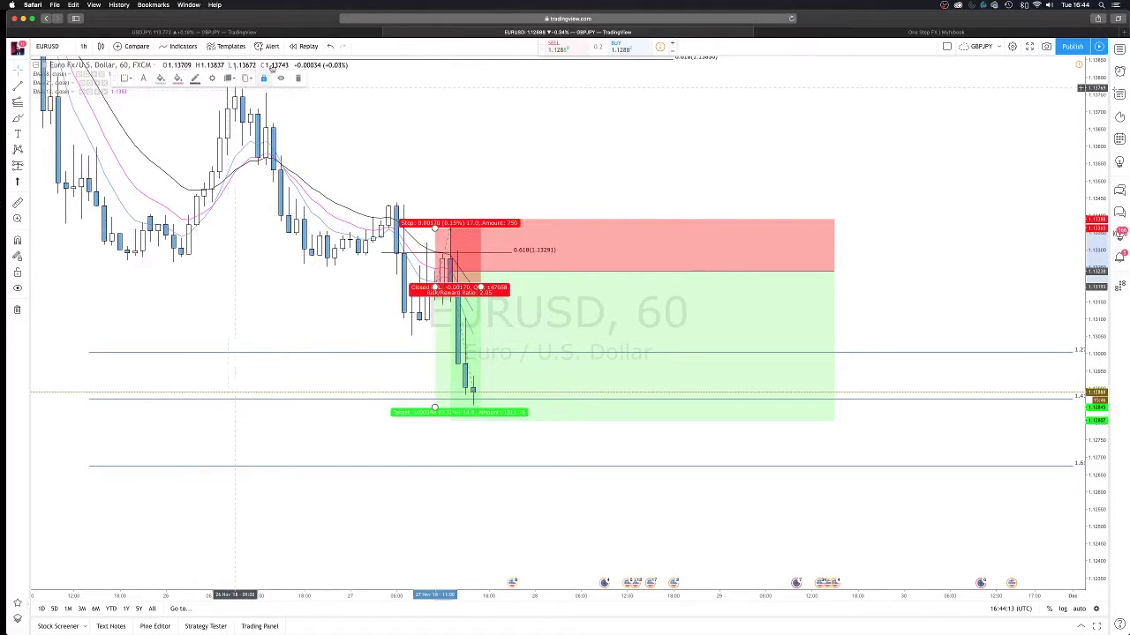
{"action": "key", "text": "ctrl+z"}
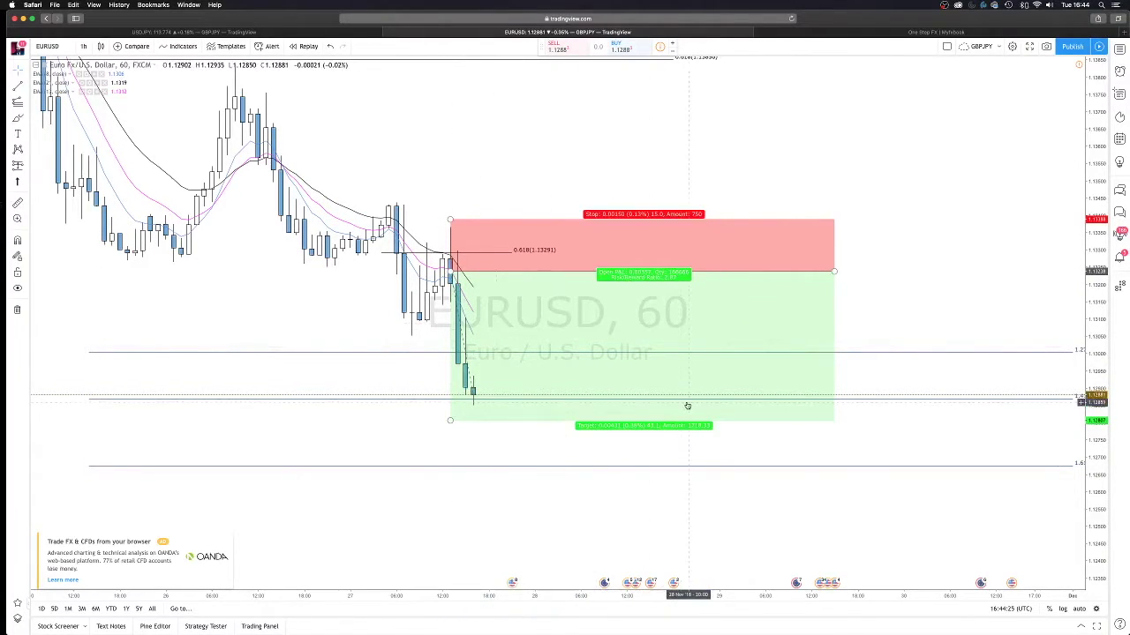
Pan so the position sits further left, reselect it and bring up the drawings list.
{"action": "left_click_drag", "start_coordinate": [791, 431], "coordinate": [590, 429]}
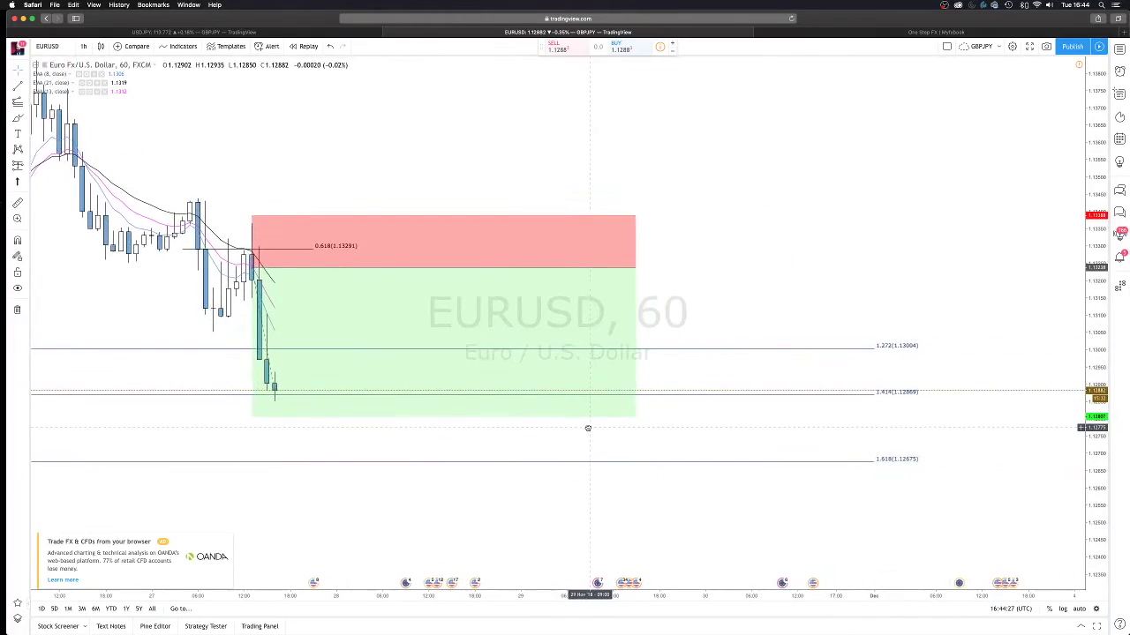
{"action": "left_click", "coordinate": [494, 251]}
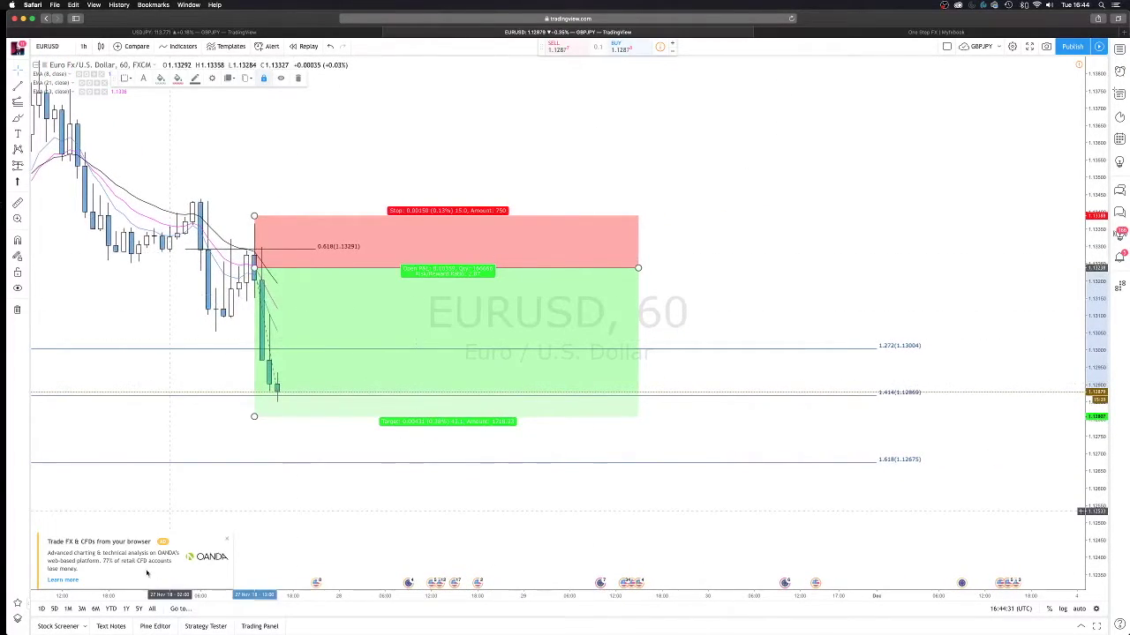
{"action": "left_click", "coordinate": [14, 619]}
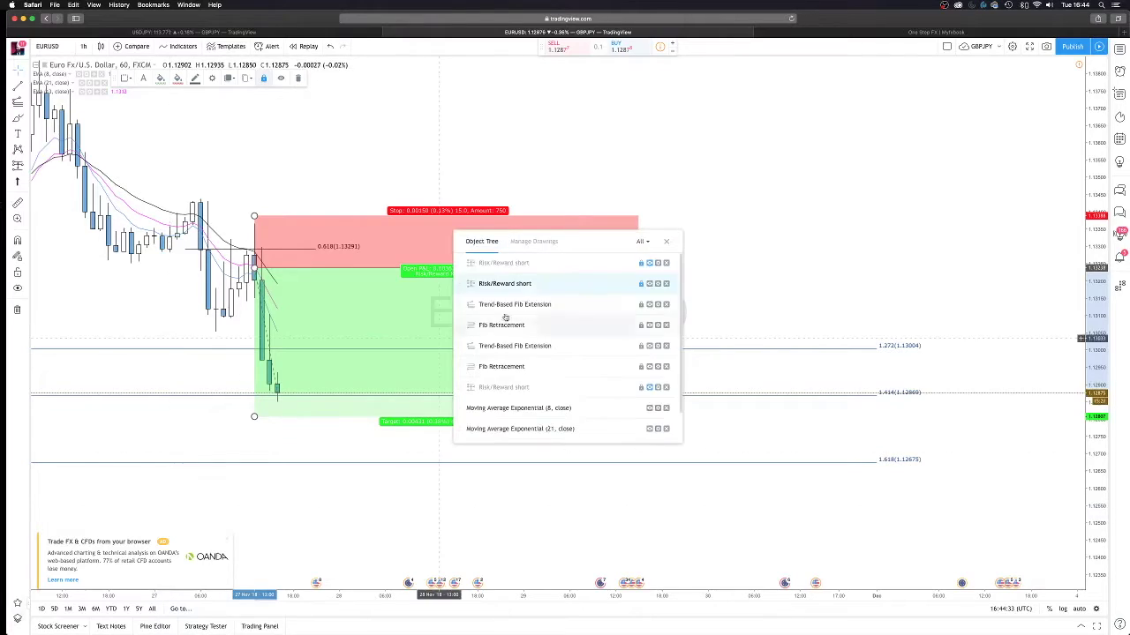
Hide the first Risk/Reward short, reset the price scale and recenter the position on the chart.
{"action": "left_click", "coordinate": [649, 263]}
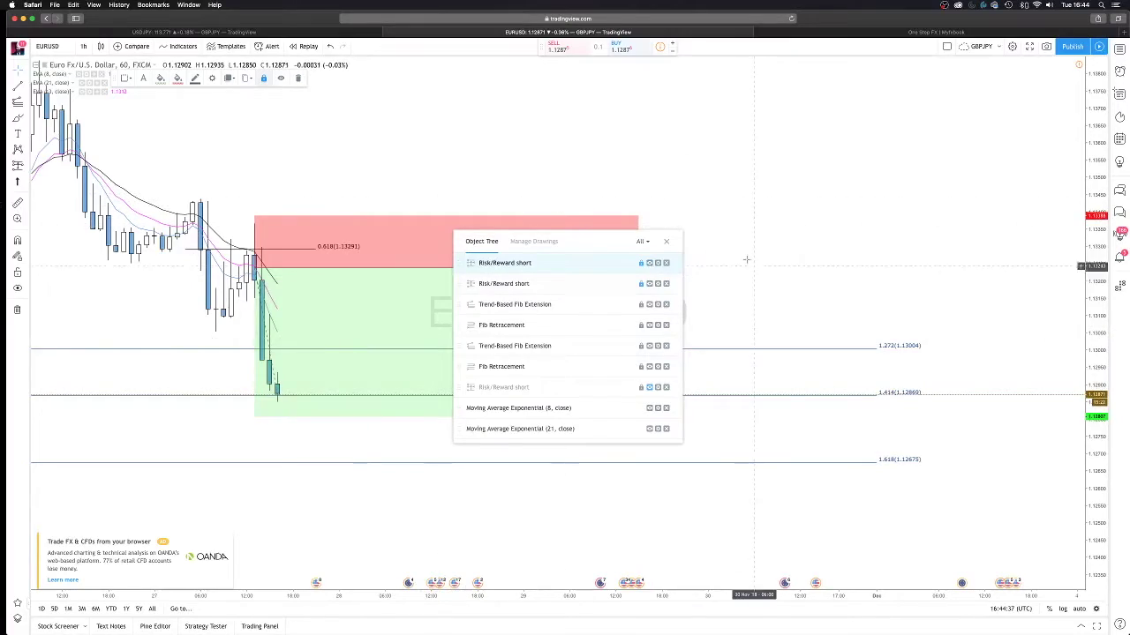
{"action": "left_click", "coordinate": [667, 241]}
{"action": "left_click_drag", "start_coordinate": [294, 134], "coordinate": [828, 105]}
{"action": "scroll", "coordinate": [828, 105], "scroll_direction": "down", "scroll_amount": 5}
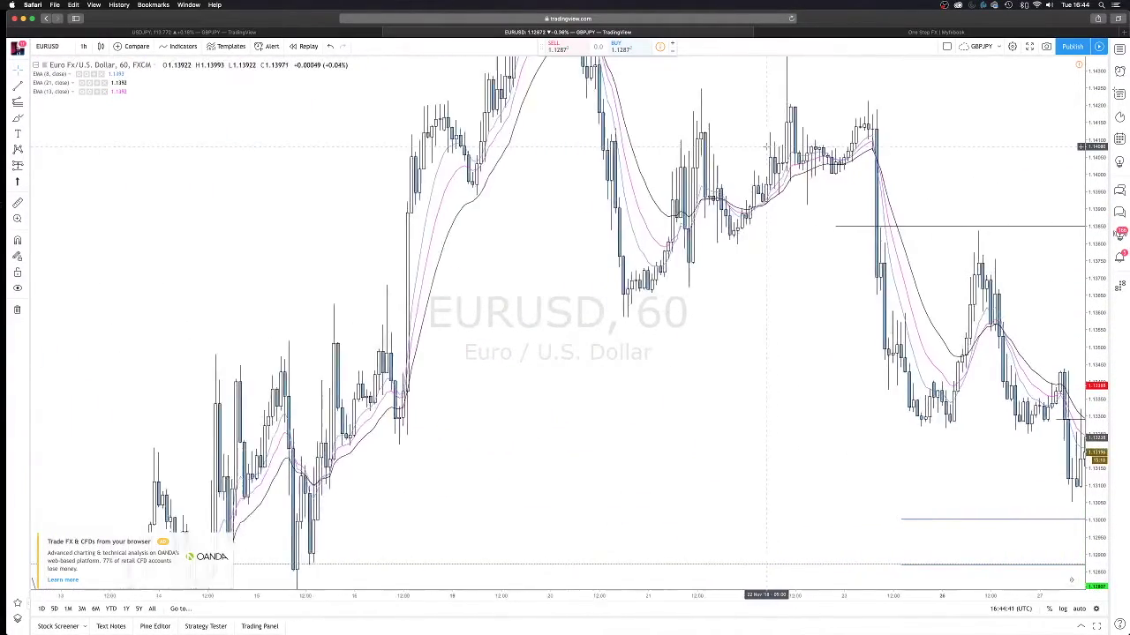
{"action": "double_click", "coordinate": [1094, 81]}
{"action": "left_click_drag", "start_coordinate": [885, 235], "coordinate": [329, 172]}
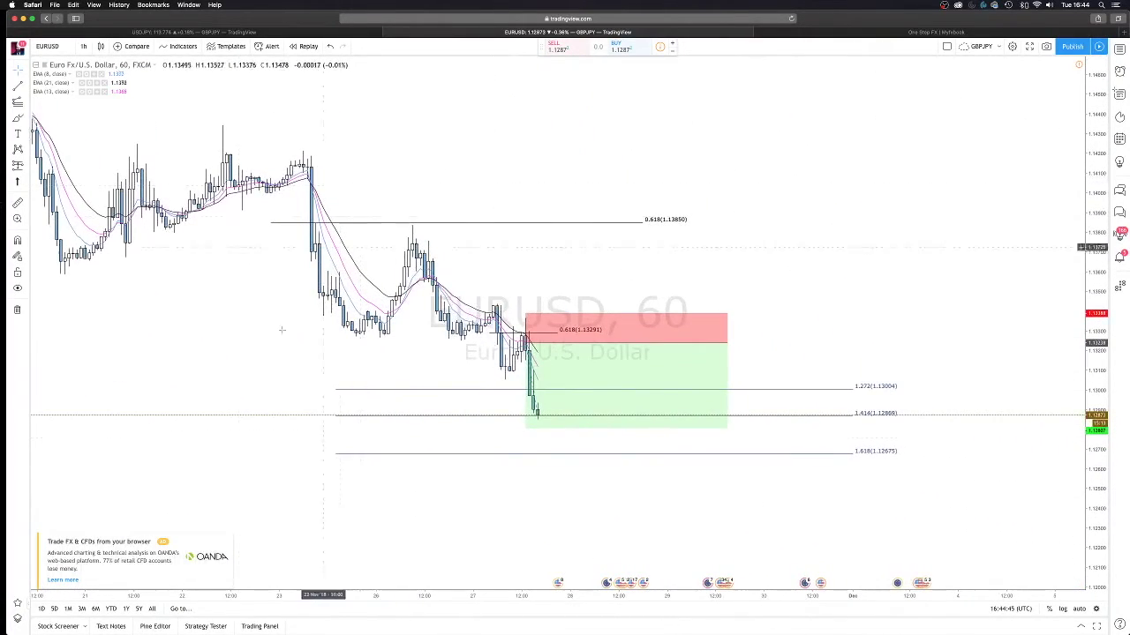
Change the EURUSD chart interval to 4 hours.
{"action": "left_click", "coordinate": [82, 46]}
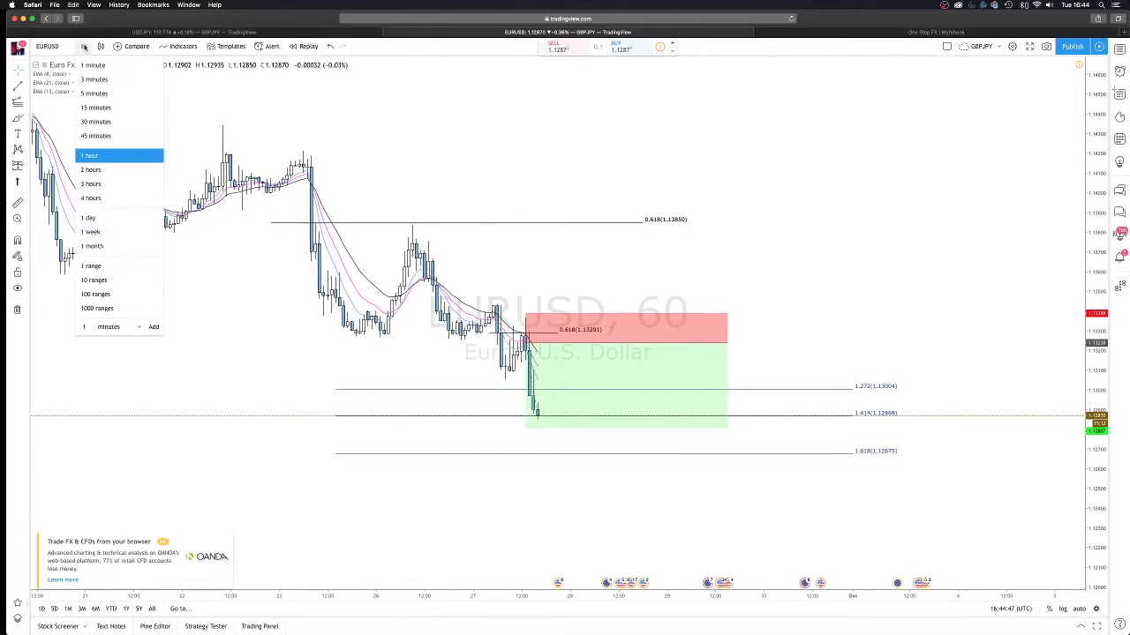
{"action": "left_click", "coordinate": [88, 197]}
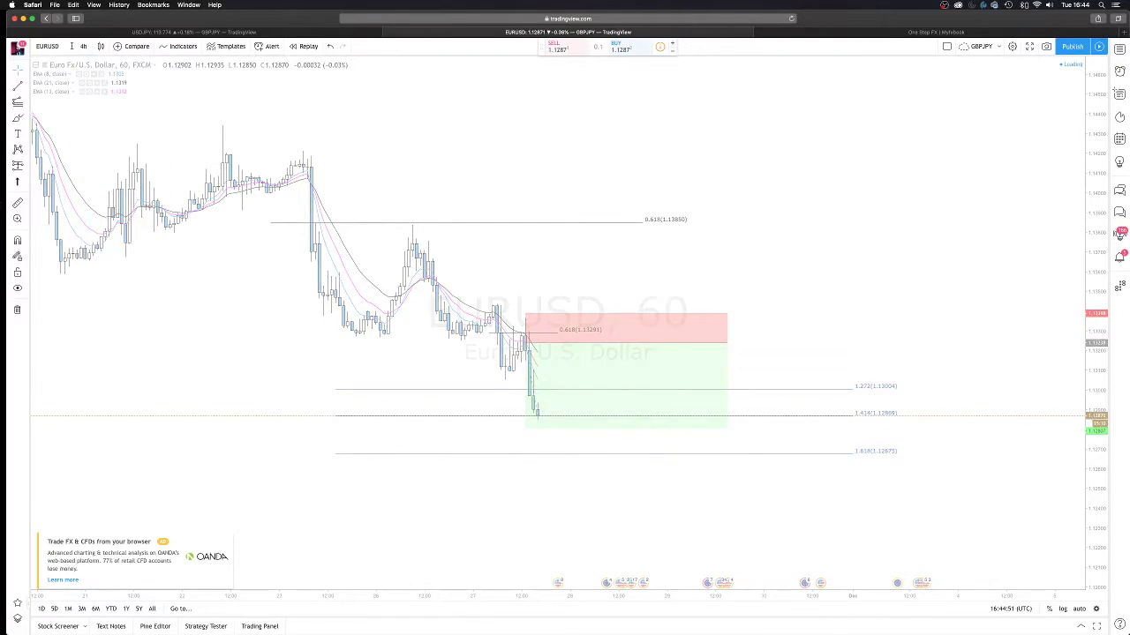
{"action": "left_click", "coordinate": [84, 47]}
Choose 1 hour from the interval list to return EURUSD to hourly candles.
{"action": "left_click", "coordinate": [90, 155]}
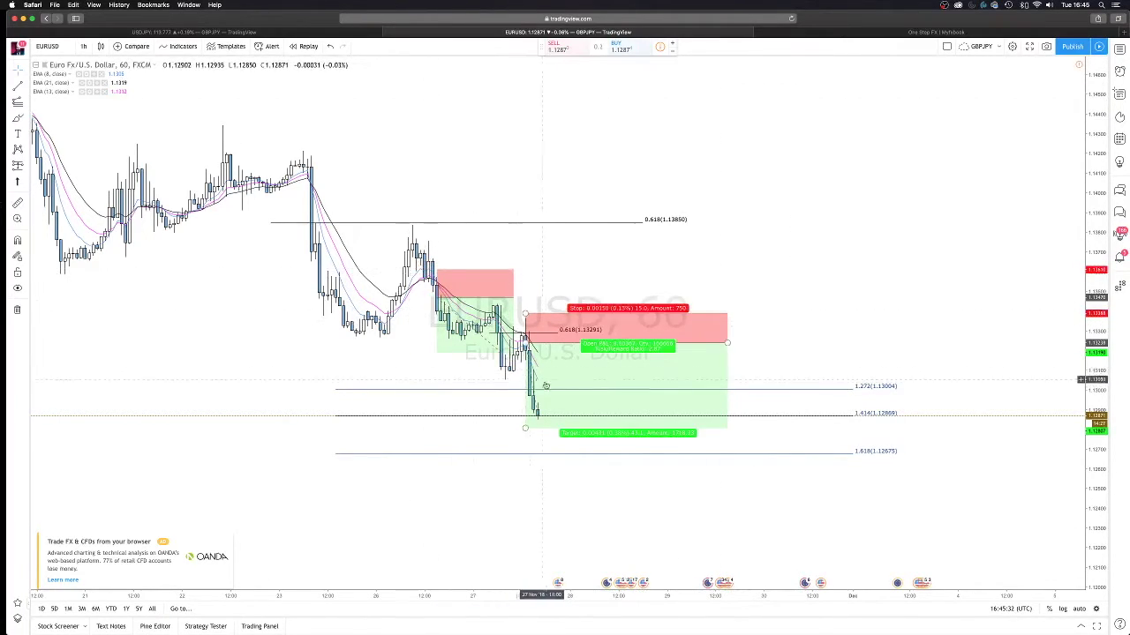
Delete both risk/reward positions, the two 0.618 fib lines and the 1.272/1.414/1.618 extension.
{"action": "left_click", "coordinate": [484, 285]}
{"action": "left_click", "coordinate": [299, 78]}
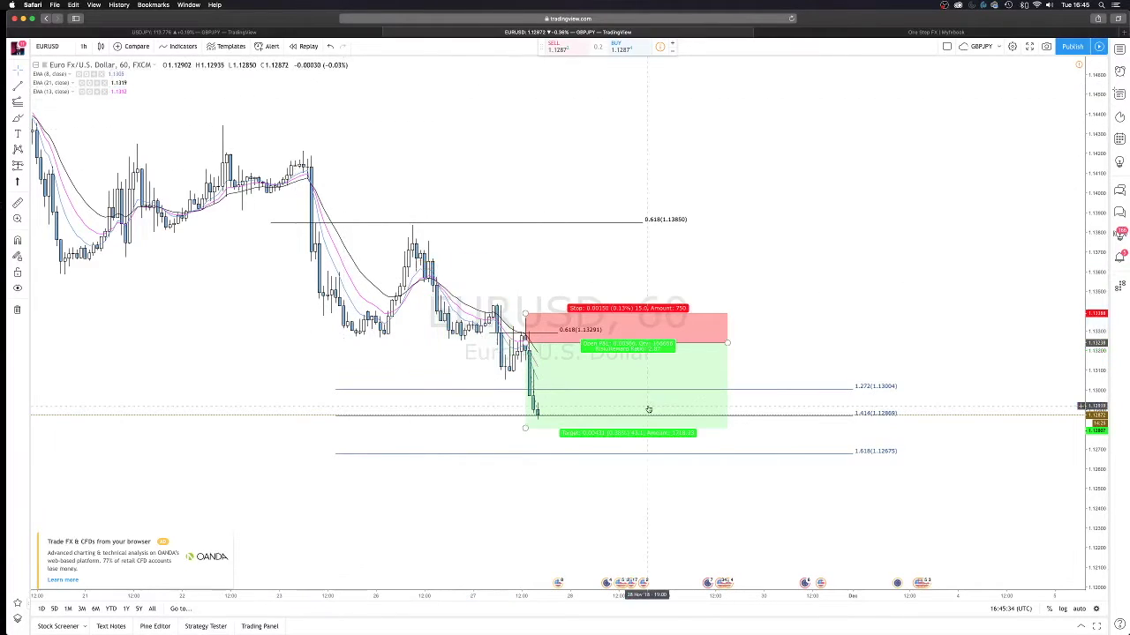
{"action": "left_click", "coordinate": [641, 365]}
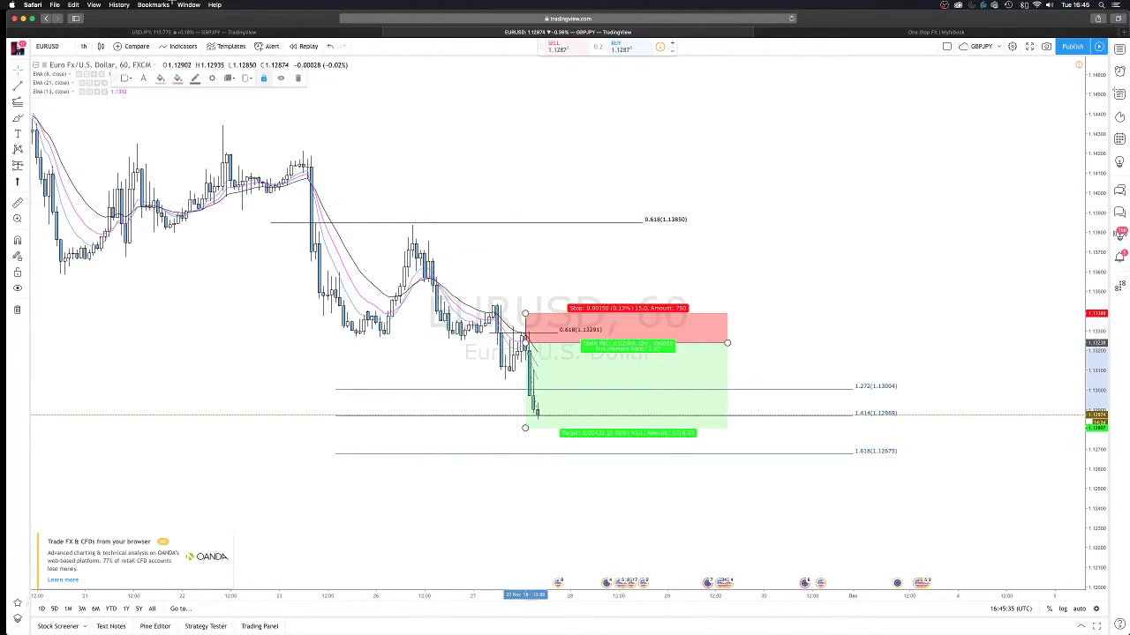
{"action": "left_click", "coordinate": [298, 78]}
{"action": "left_click", "coordinate": [660, 221]}
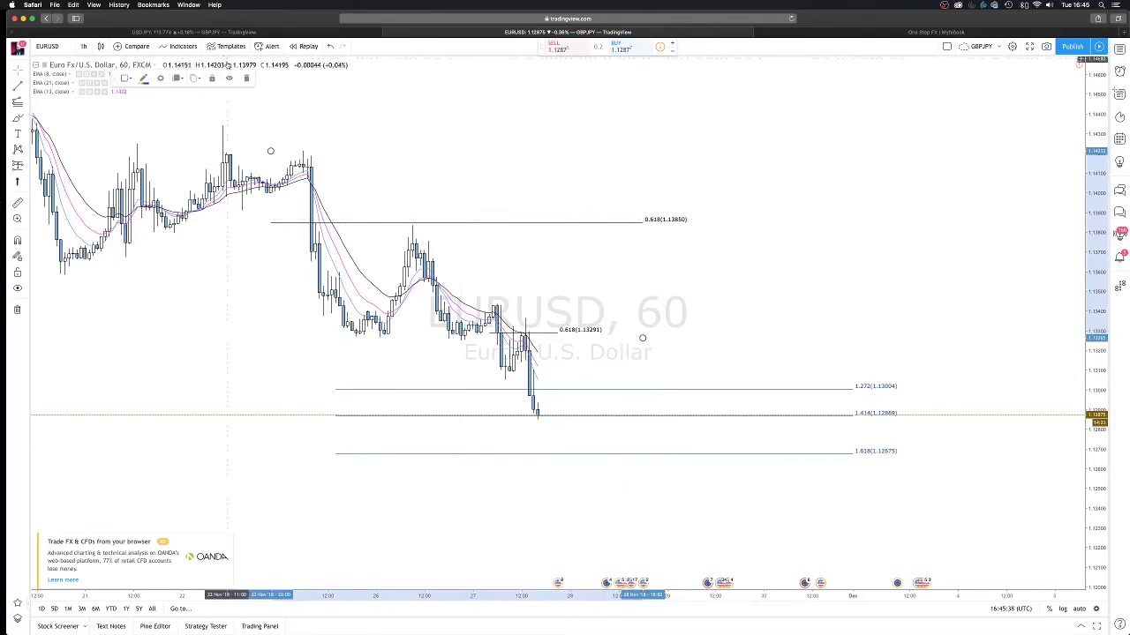
{"action": "left_click", "coordinate": [245, 78]}
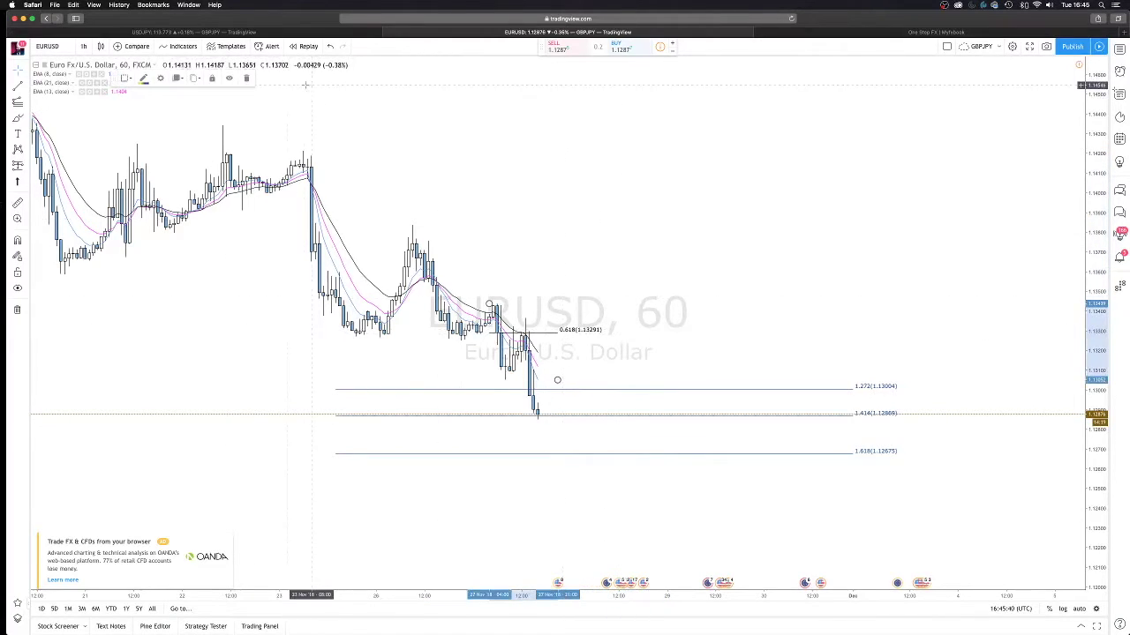
{"action": "key", "text": "Delete"}
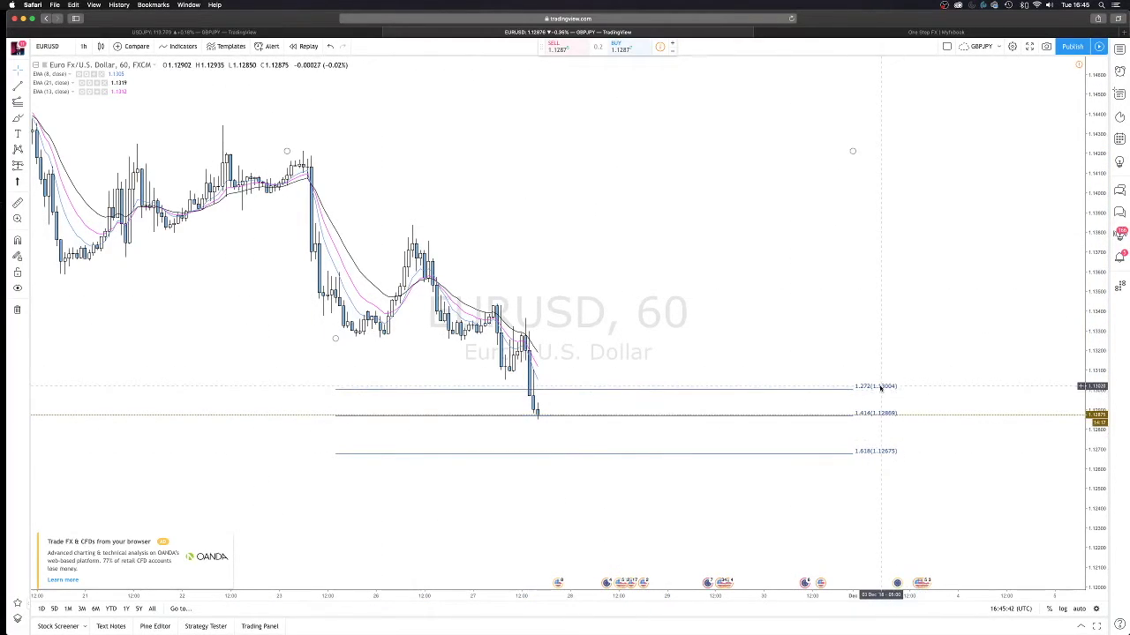
{"action": "left_click", "coordinate": [881, 414]}
{"action": "left_click", "coordinate": [247, 79]}
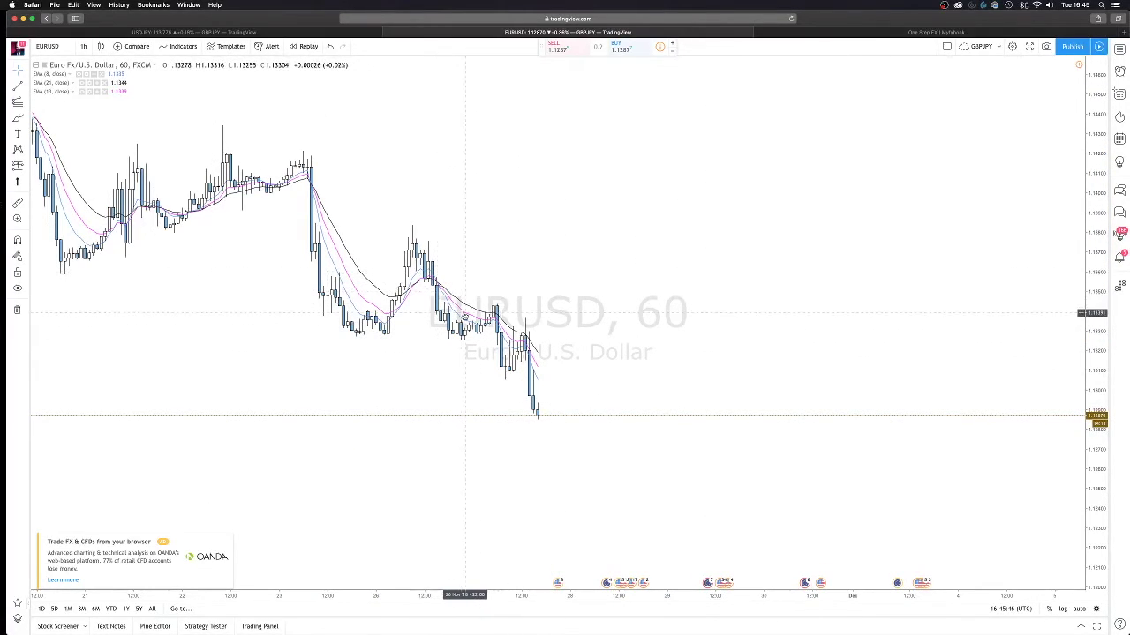
Switch to 5-minute candles and delete the leftover Fib Extension and Risk/Reward short.
{"action": "left_click", "coordinate": [85, 47]}
{"action": "left_click", "coordinate": [93, 94]}
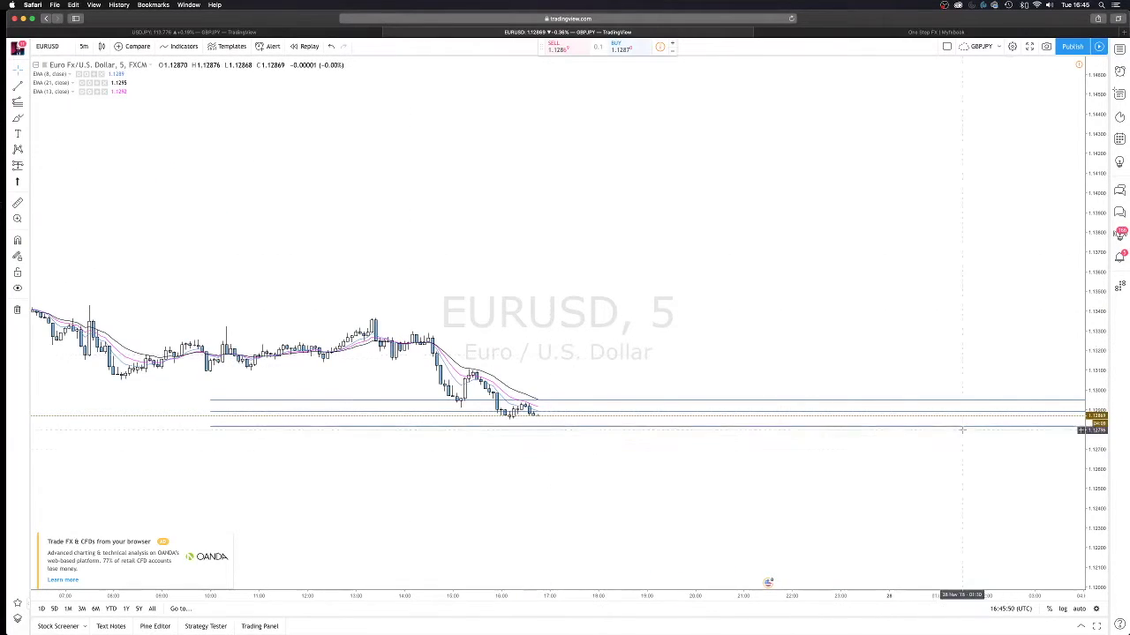
{"action": "left_click", "coordinate": [17, 620]}
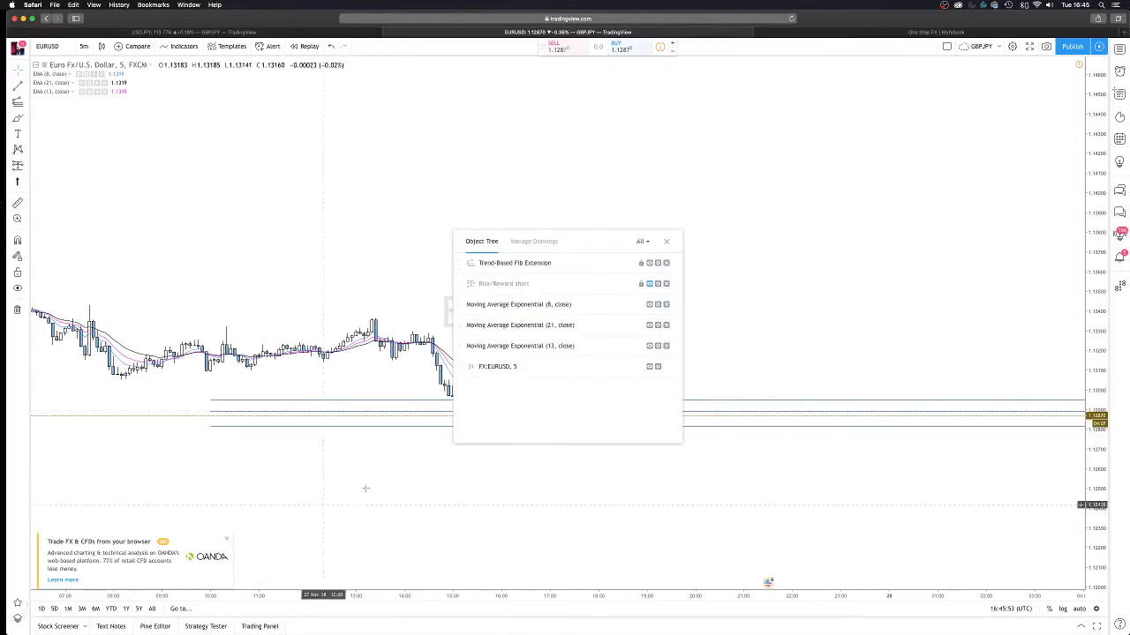
{"action": "left_click", "coordinate": [666, 263]}
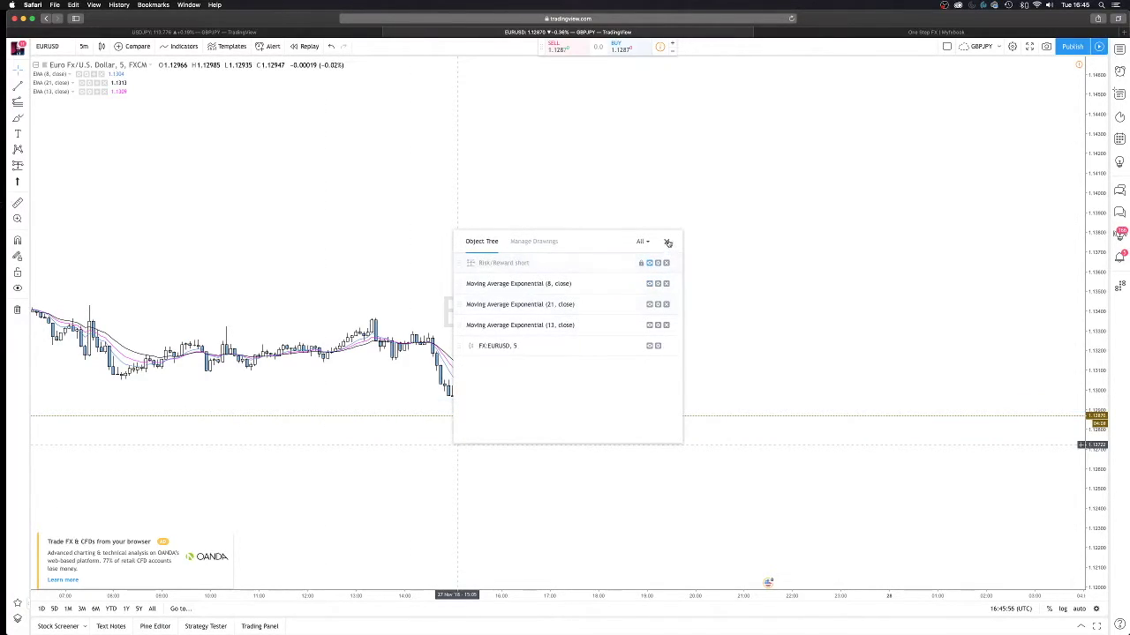
{"action": "left_click", "coordinate": [666, 262]}
{"action": "left_click", "coordinate": [668, 242]}
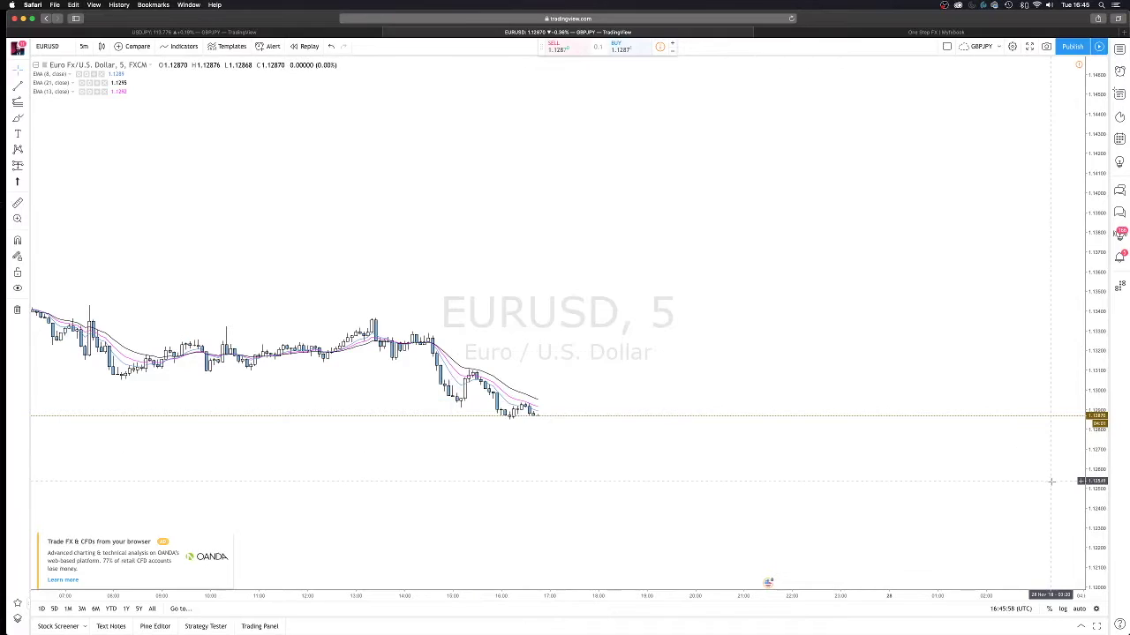
Stretch the price scale so the 5-minute candles appear taller.
{"action": "left_click_drag", "start_coordinate": [1099, 533], "coordinate": [1038, 295]}
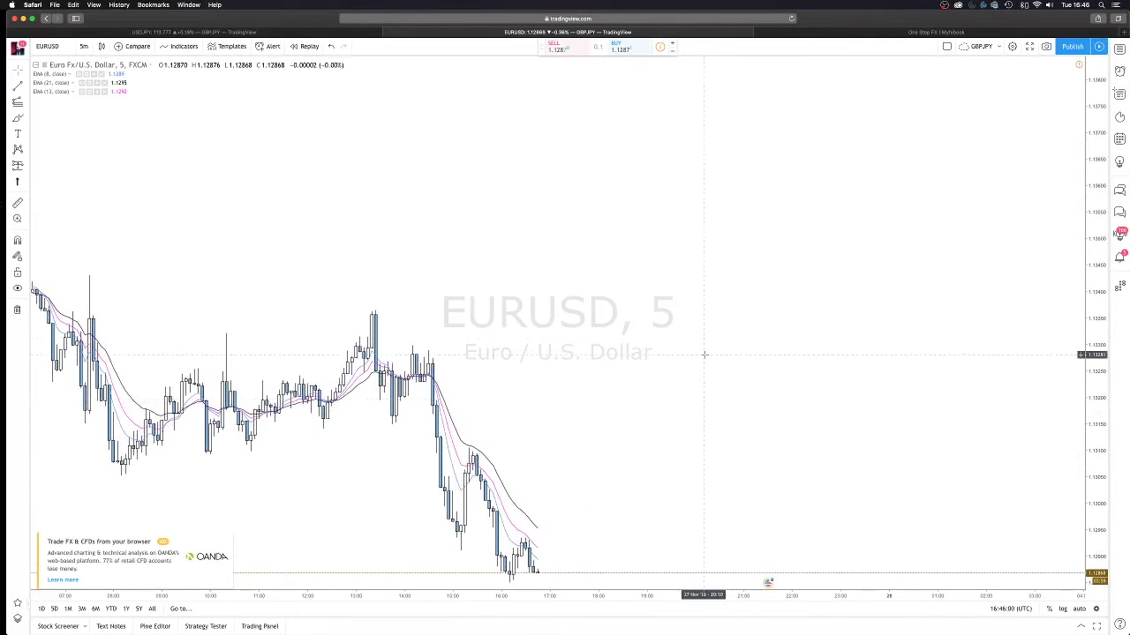
{"action": "left_click_drag", "start_coordinate": [703, 353], "coordinate": [377, 234]}
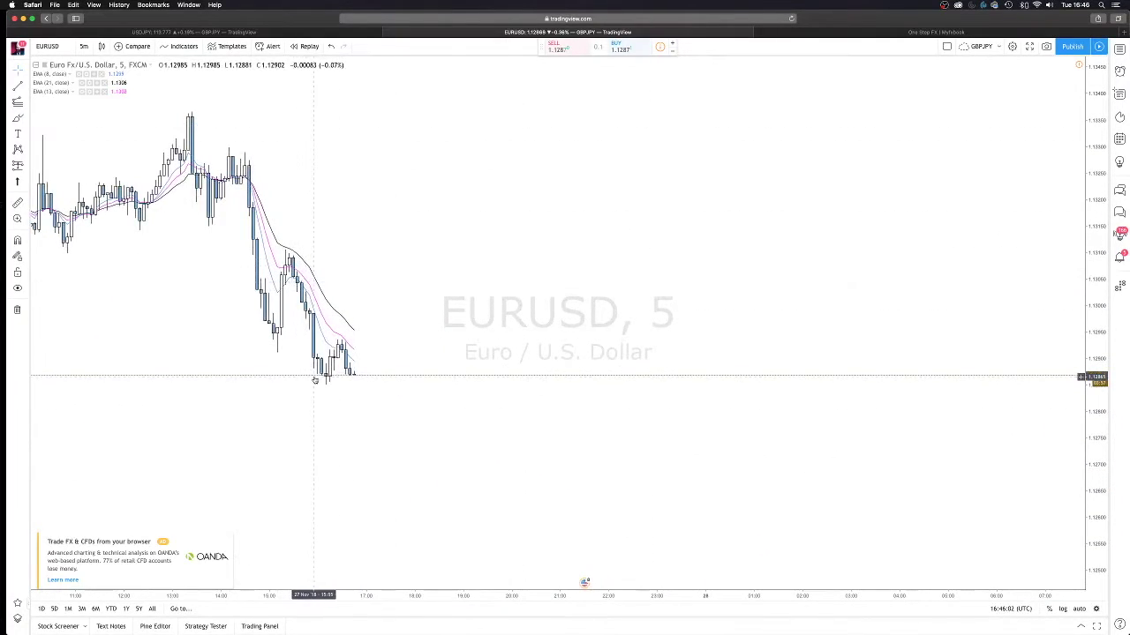
{"action": "left_click", "coordinate": [14, 168]}
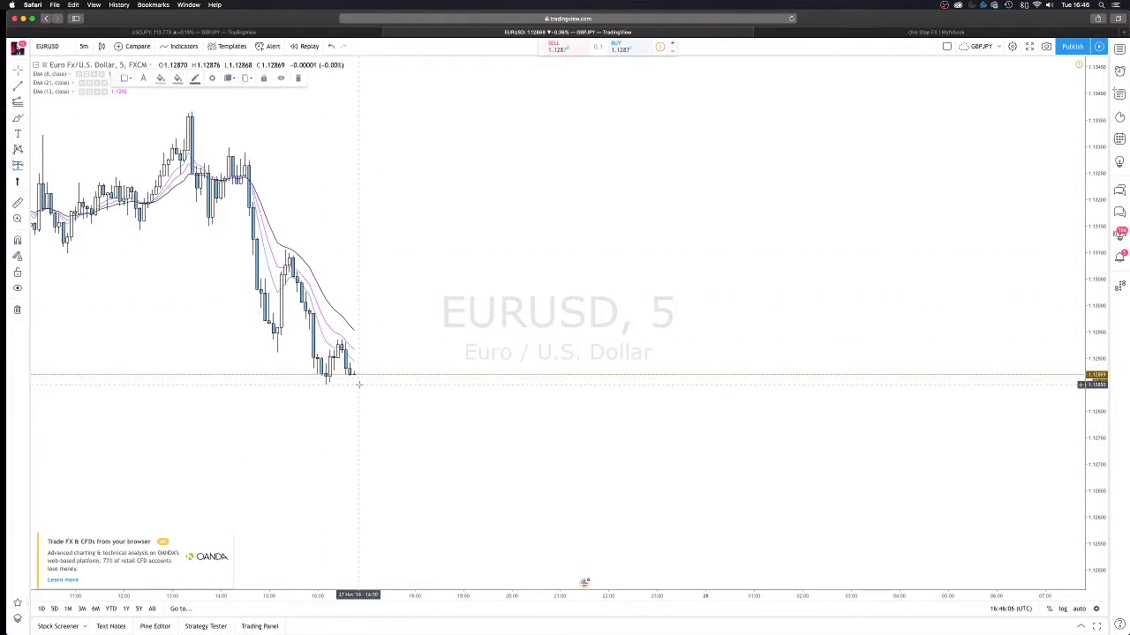
Place a short position at the latest candle with entry 1.1282, 140-tick stop and 280-tick target.
{"action": "left_click", "coordinate": [358, 384]}
{"action": "left_click", "coordinate": [215, 78]}
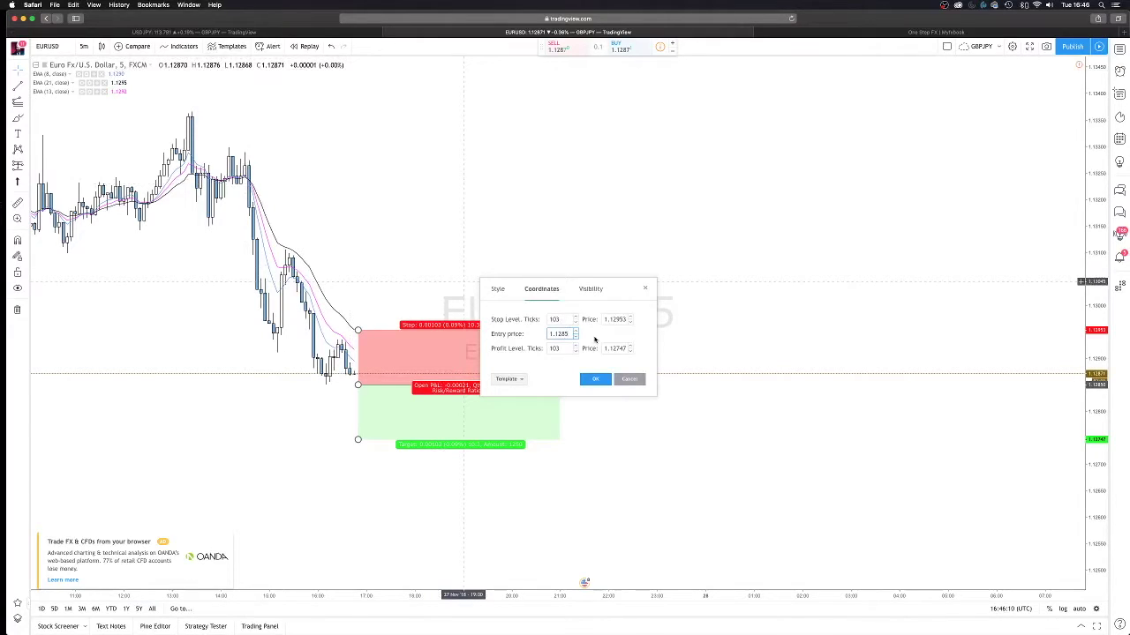
{"action": "key", "text": "BackSpace"}
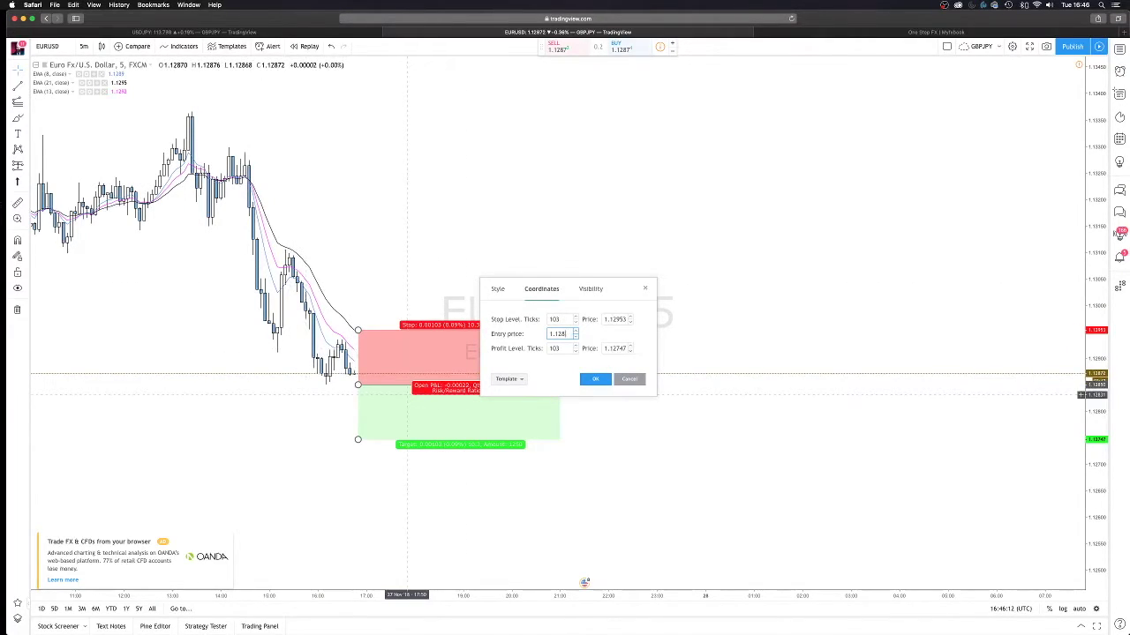
{"action": "left_click", "coordinate": [596, 378]}
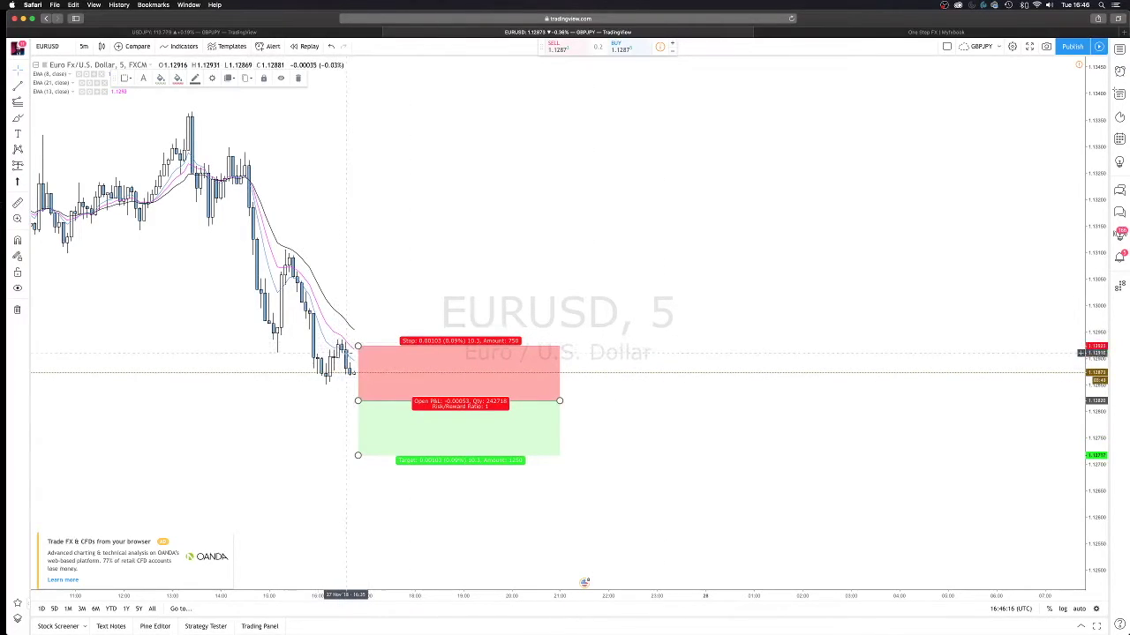
{"action": "left_click_drag", "start_coordinate": [357, 346], "coordinate": [358, 340]}
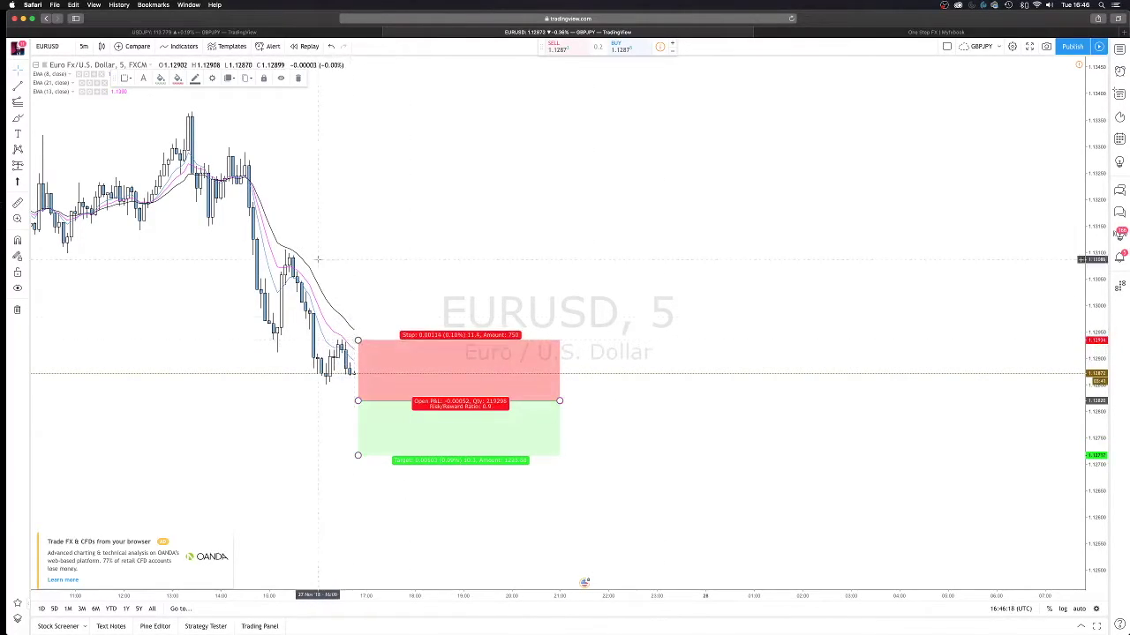
{"action": "left_click", "coordinate": [216, 79]}
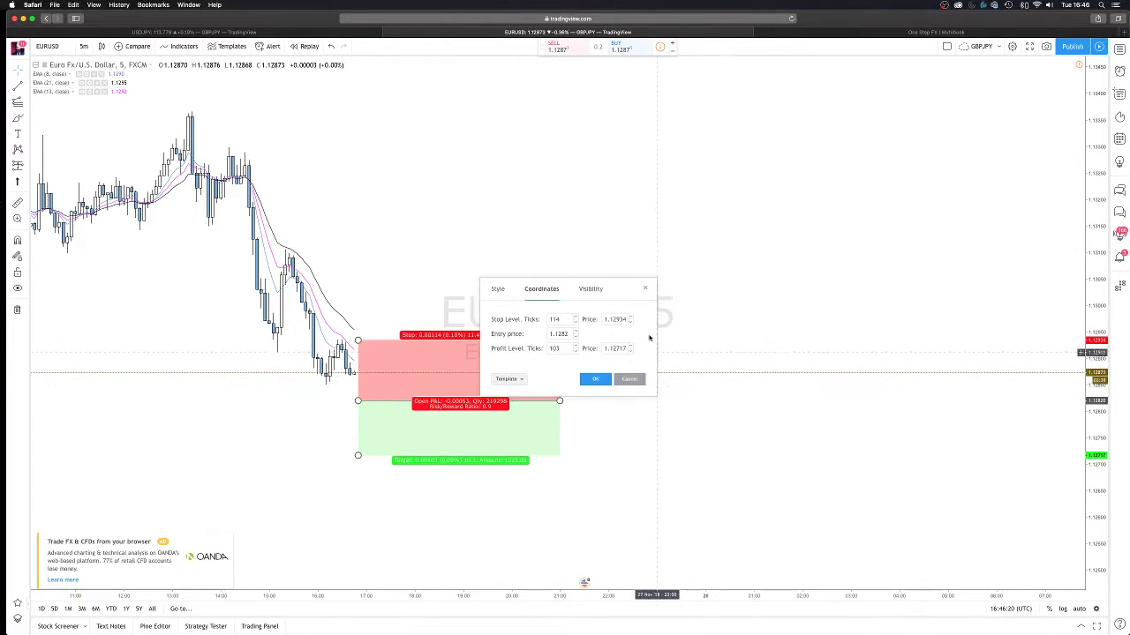
{"action": "double_click", "coordinate": [568, 319]}
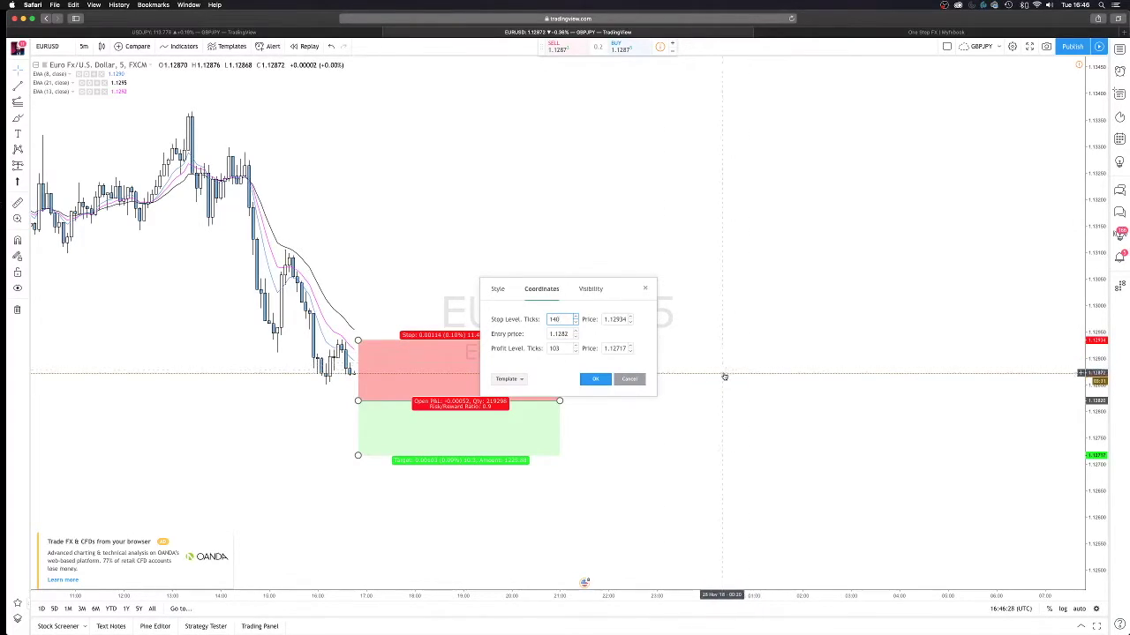
{"action": "left_click", "coordinate": [575, 340]}
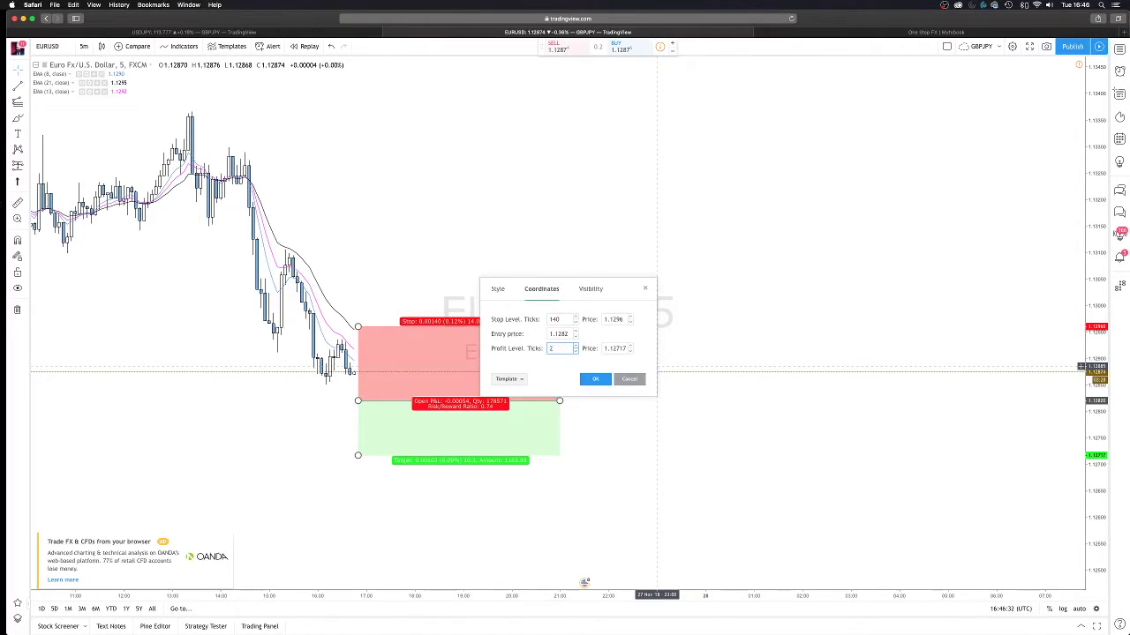
{"action": "left_click", "coordinate": [604, 339]}
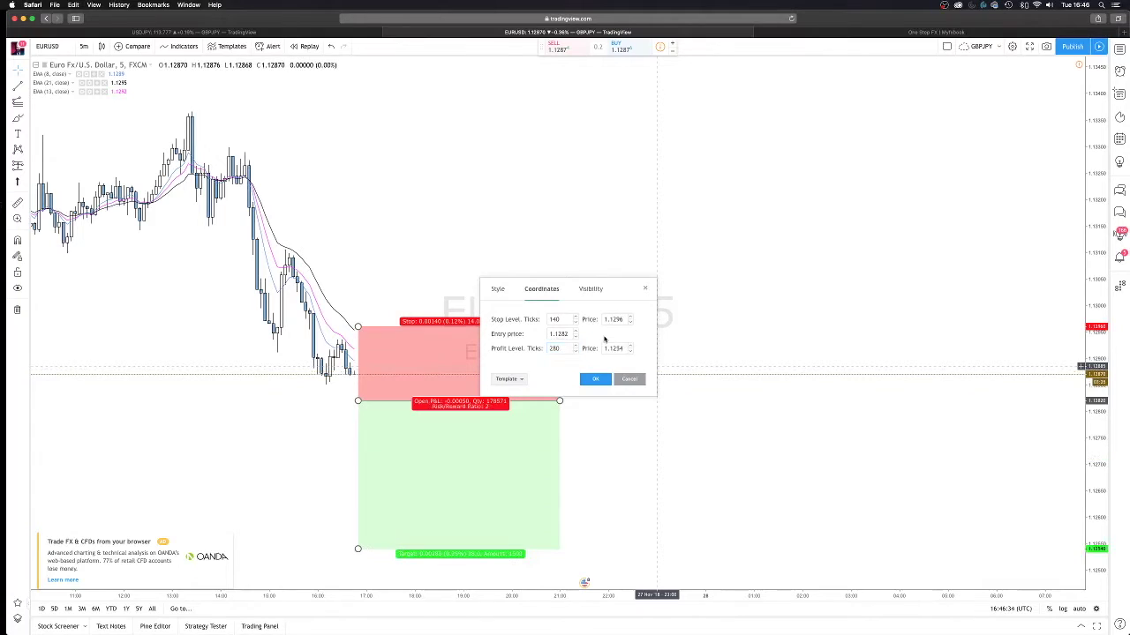
{"action": "left_click", "coordinate": [594, 379]}
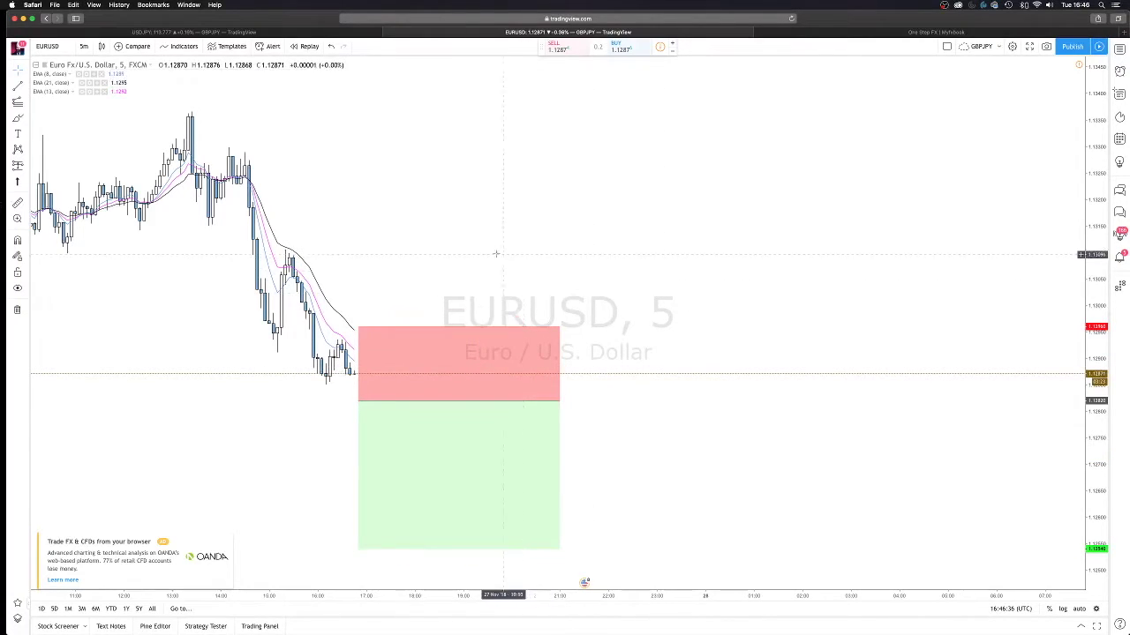
Switch the EURUSD chart to the 1-hour interval.
{"action": "left_click", "coordinate": [101, 46]}
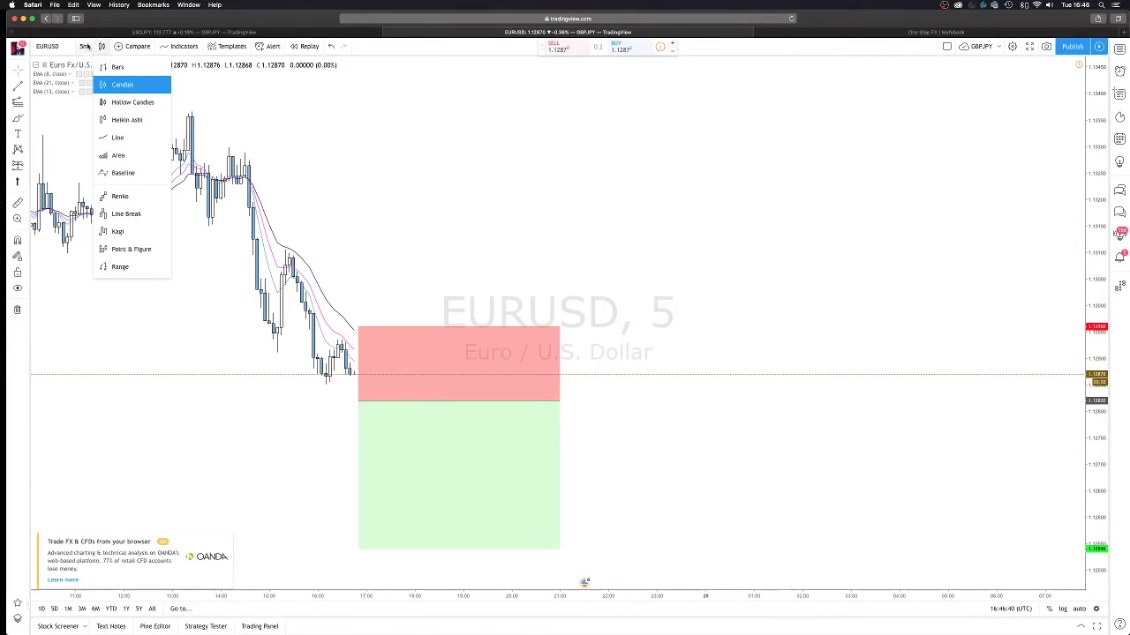
{"action": "left_click", "coordinate": [87, 46]}
{"action": "left_click", "coordinate": [86, 46]}
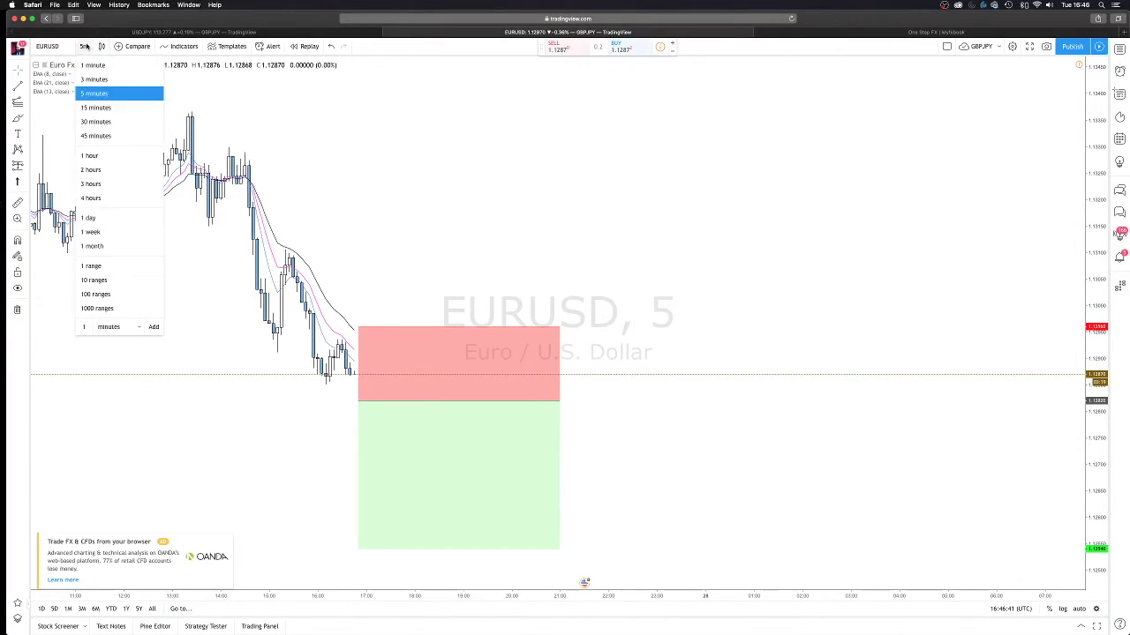
{"action": "left_click", "coordinate": [90, 155]}
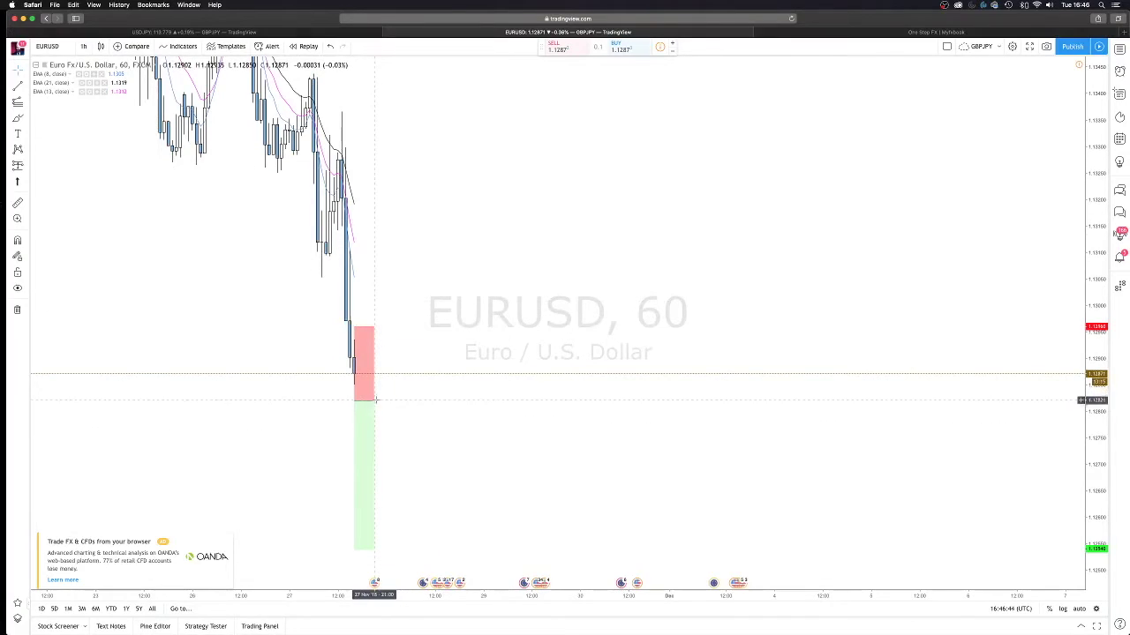
Extend the position box further right and zoom the chart out to show more history.
{"action": "mouse_move", "coordinate": [376, 402]}
{"action": "left_click_drag", "start_coordinate": [644, 407], "coordinate": [761, 400]}
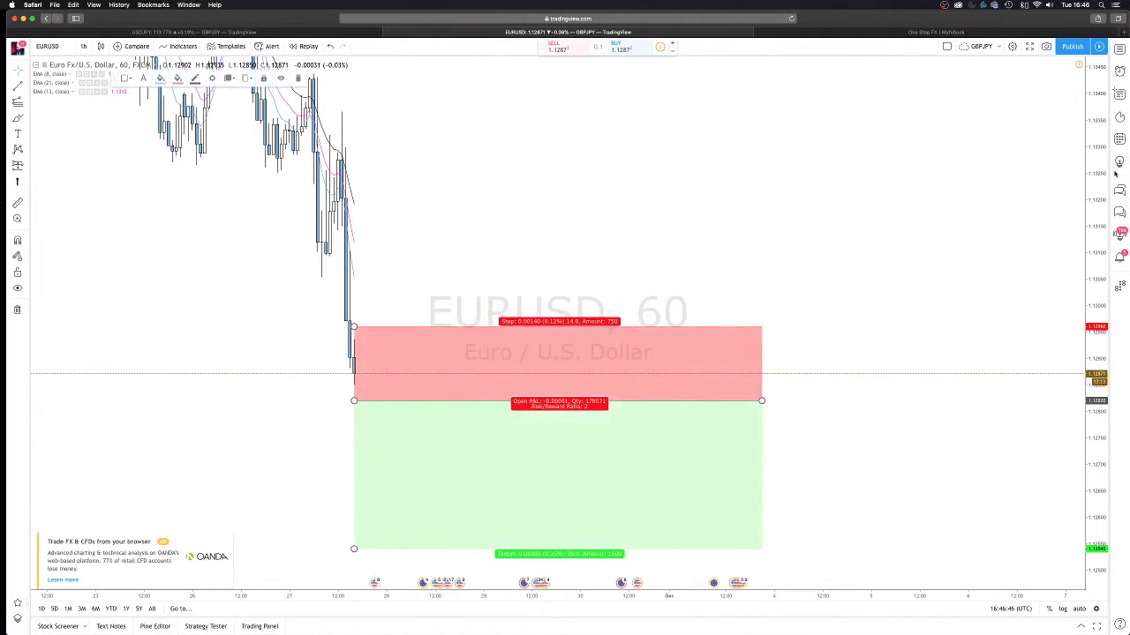
{"action": "left_click_drag", "start_coordinate": [1094, 116], "coordinate": [1024, 451]}
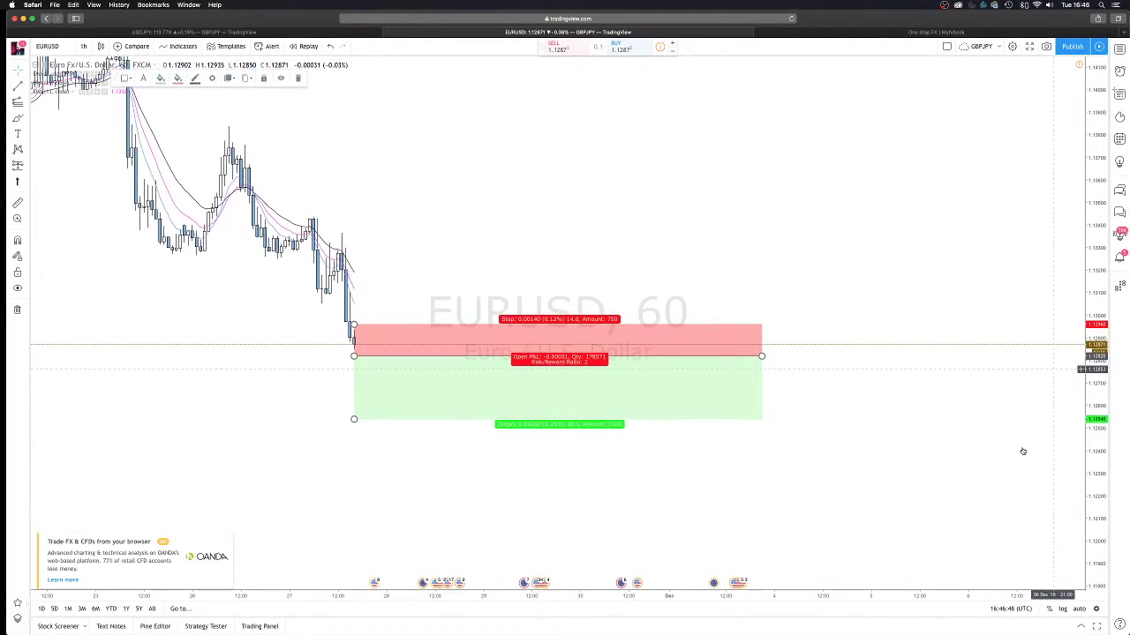
{"action": "scroll", "coordinate": [601, 274], "scroll_direction": "down", "scroll_amount": 1}
{"action": "scroll", "coordinate": [601, 274], "scroll_direction": "down", "scroll_amount": 2}
{"action": "scroll", "coordinate": [671, 273], "scroll_direction": "left", "scroll_amount": 5}
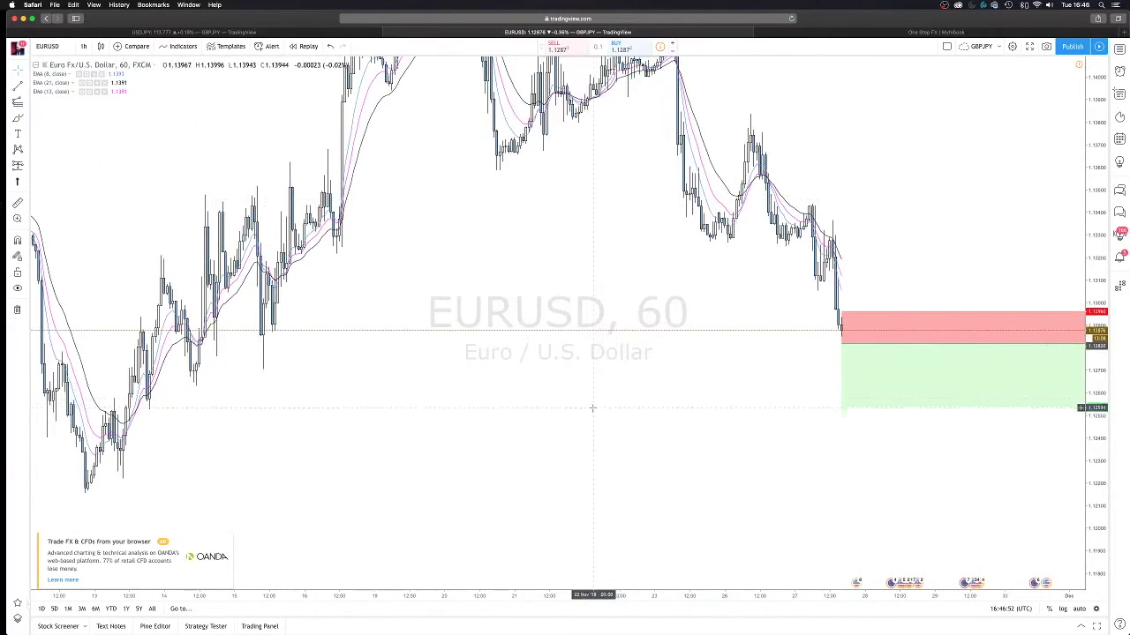
{"action": "scroll", "coordinate": [910, 162], "scroll_direction": "right", "scroll_amount": 5}
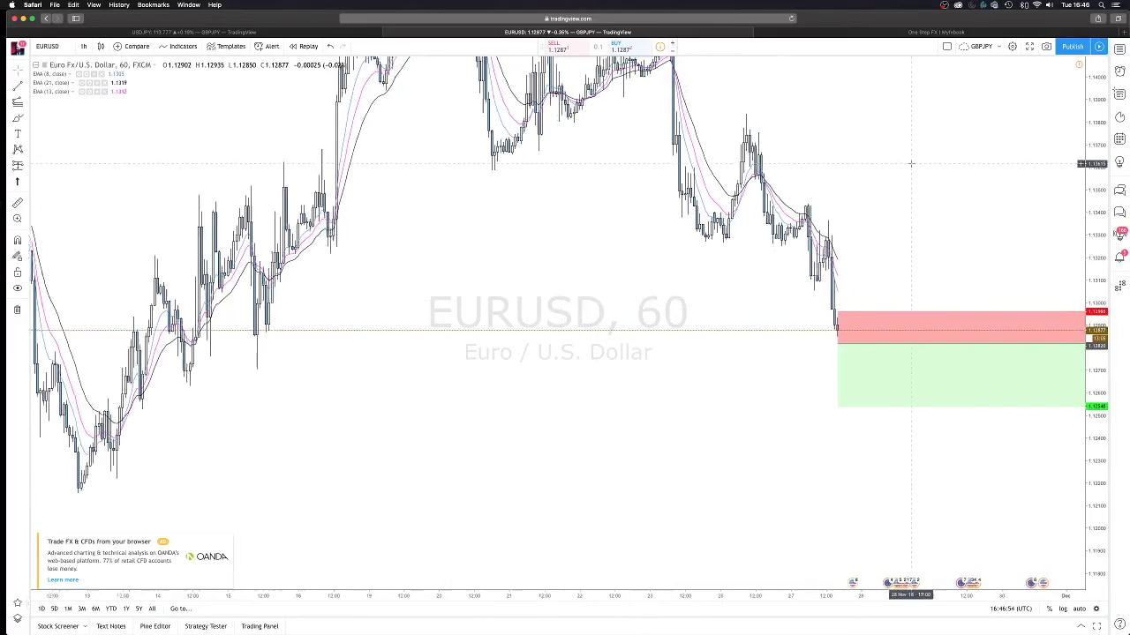
{"action": "scroll", "coordinate": [721, 222], "scroll_direction": "right", "scroll_amount": 4}
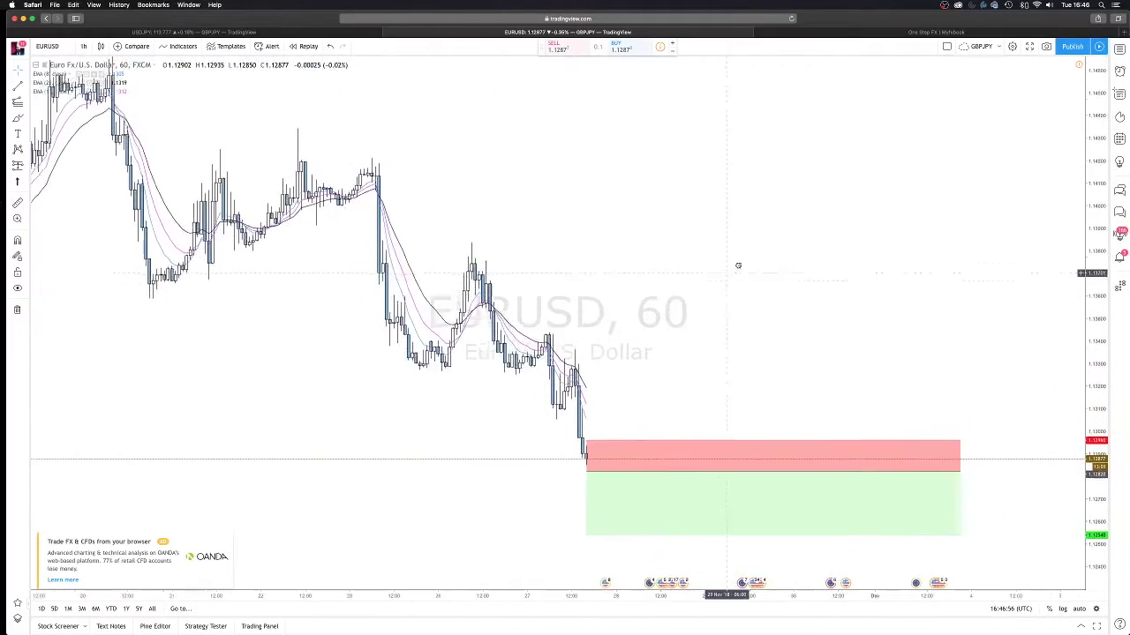
{"action": "scroll", "coordinate": [814, 270], "scroll_direction": "left", "scroll_amount": 2}
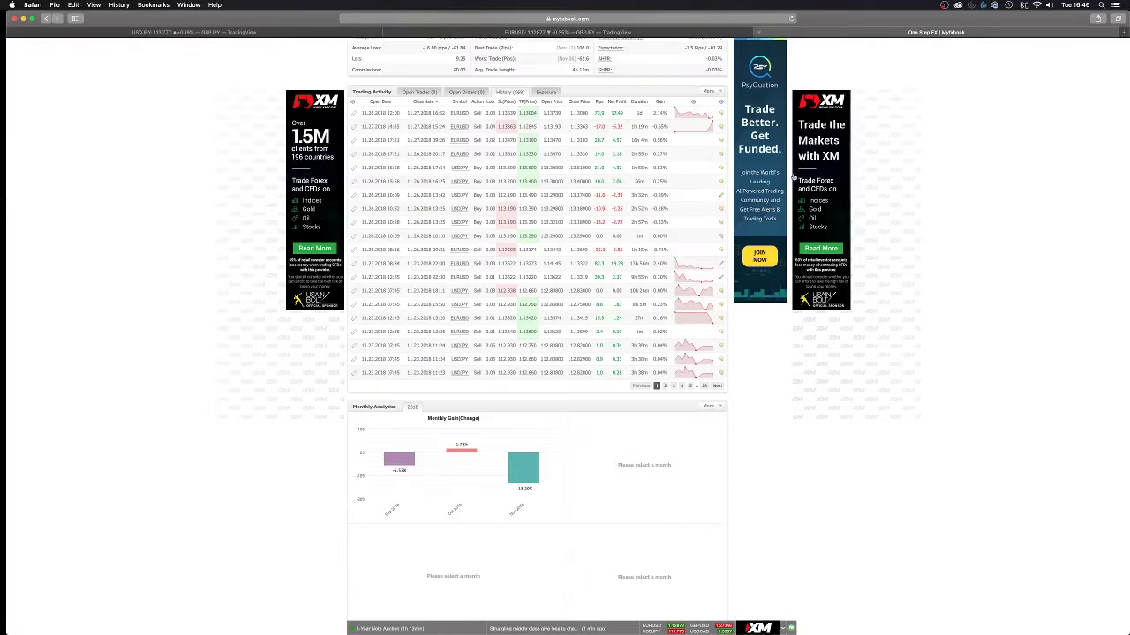
Enlarge the Myfxbook account page, scroll through its stats and trade history, then return to EURUSD.
{"action": "left_click", "coordinate": [844, 34]}
{"action": "scroll", "coordinate": [623, 189], "scroll_direction": "up", "scroll_amount": 5}
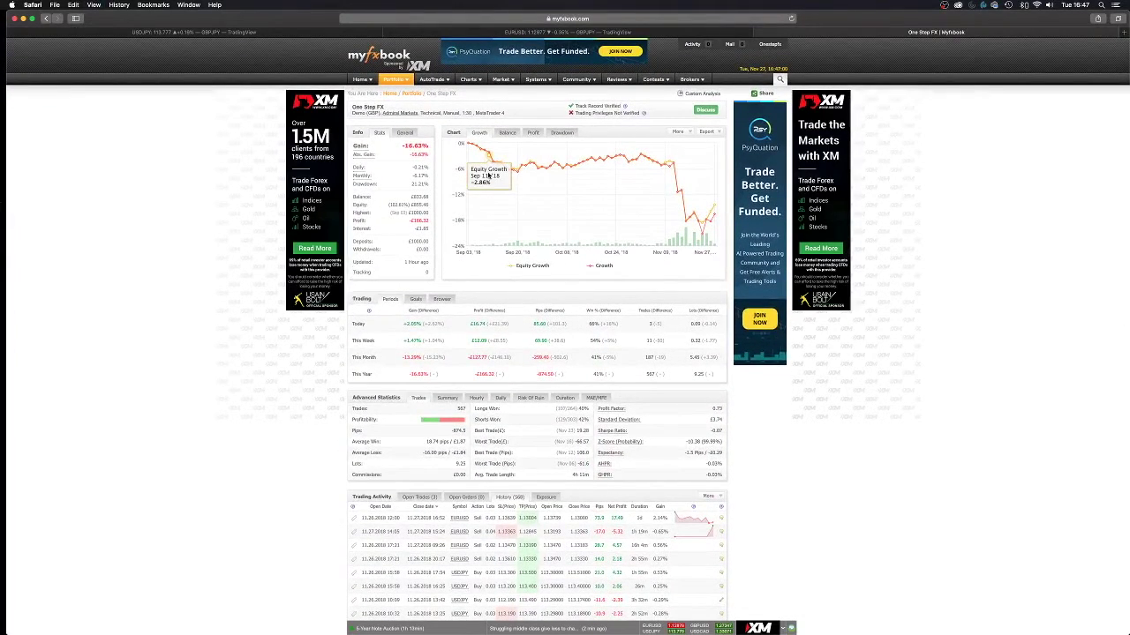
{"action": "key", "text": "super+plus"}
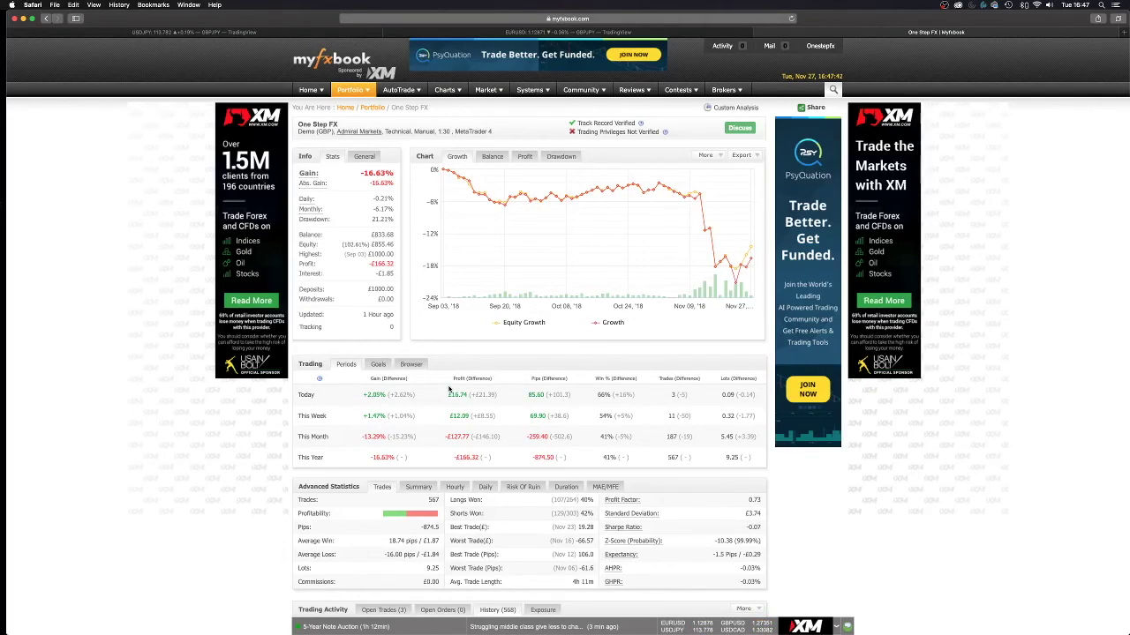
{"action": "scroll", "coordinate": [483, 412], "scroll_direction": "down", "scroll_amount": 10}
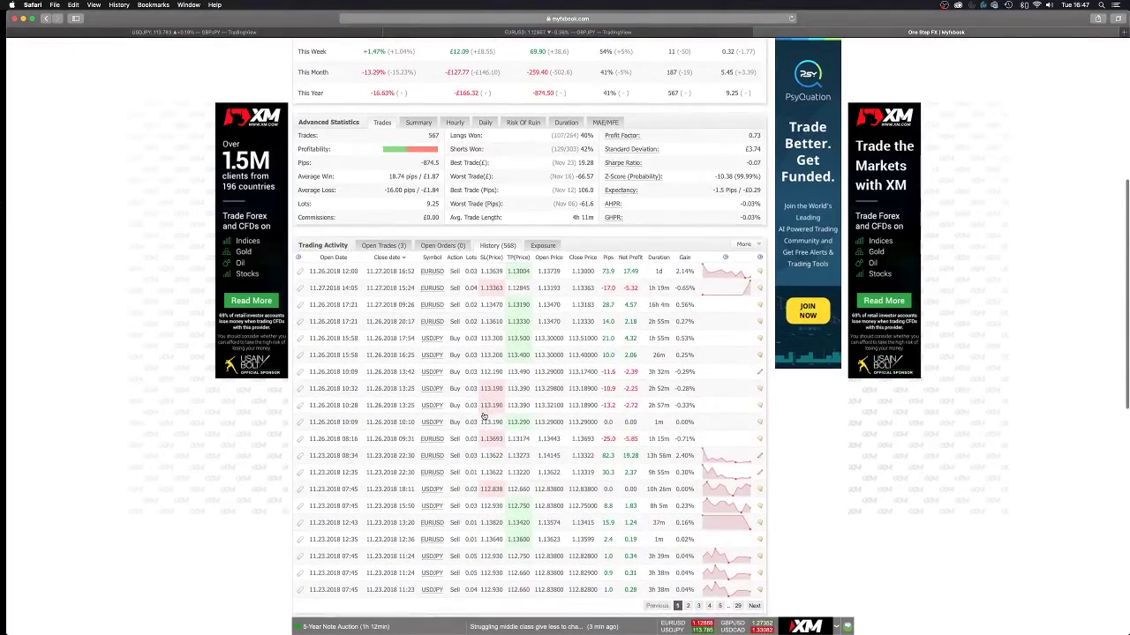
{"action": "scroll", "coordinate": [484, 416], "scroll_direction": "up", "scroll_amount": 10}
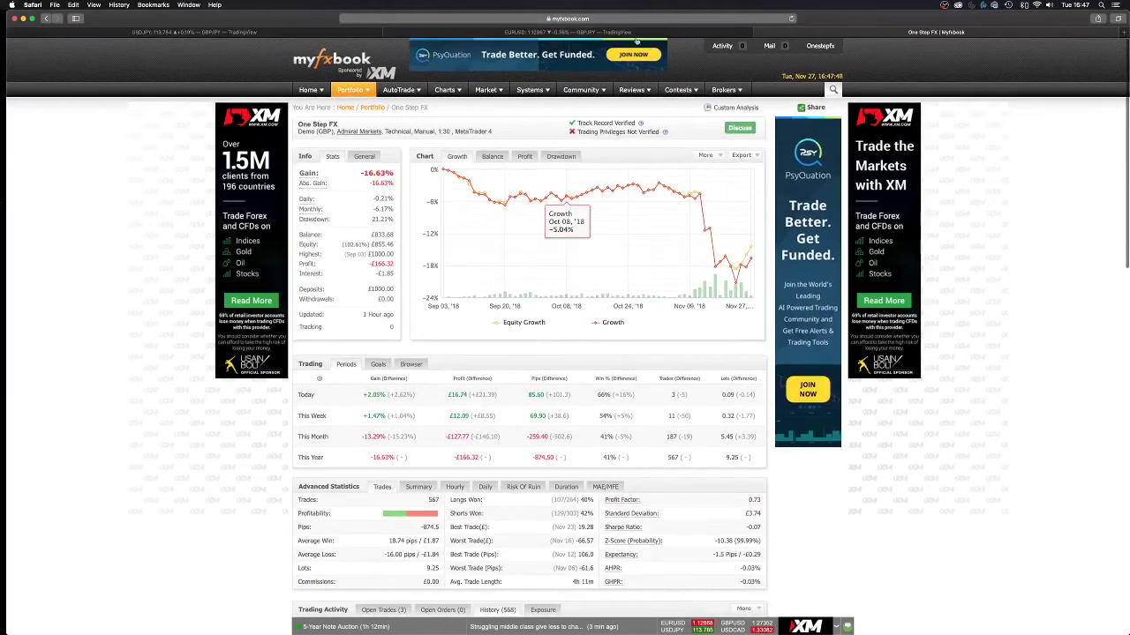
{"action": "left_click", "coordinate": [610, 33]}
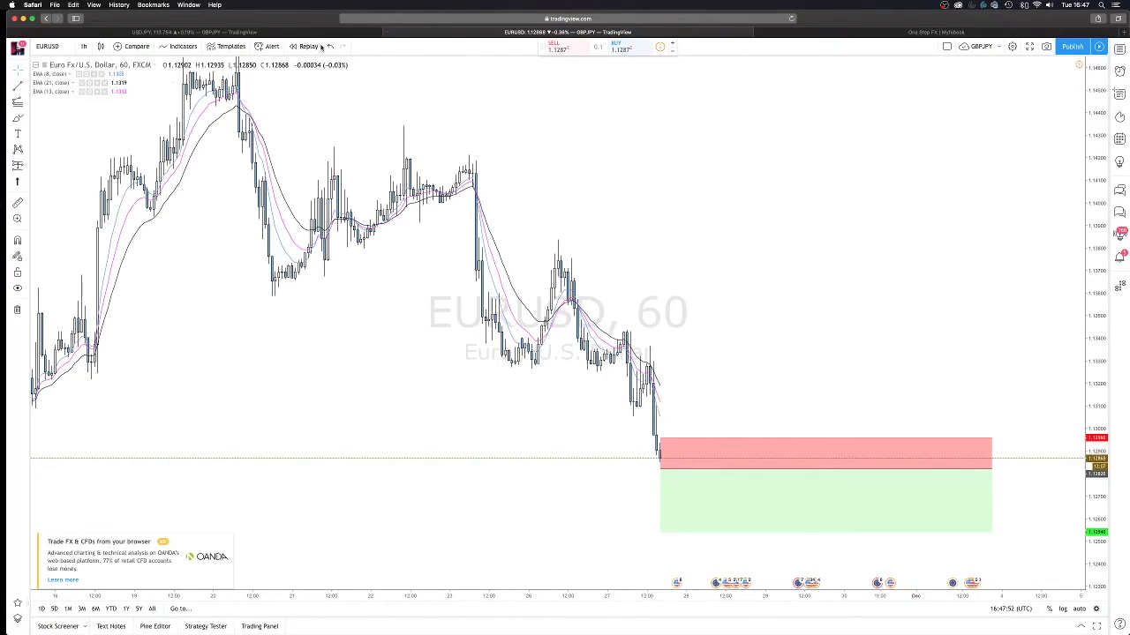
Switch to the USDJPY 1-hour chart tab showing its long position.
{"action": "left_click", "coordinate": [285, 31]}
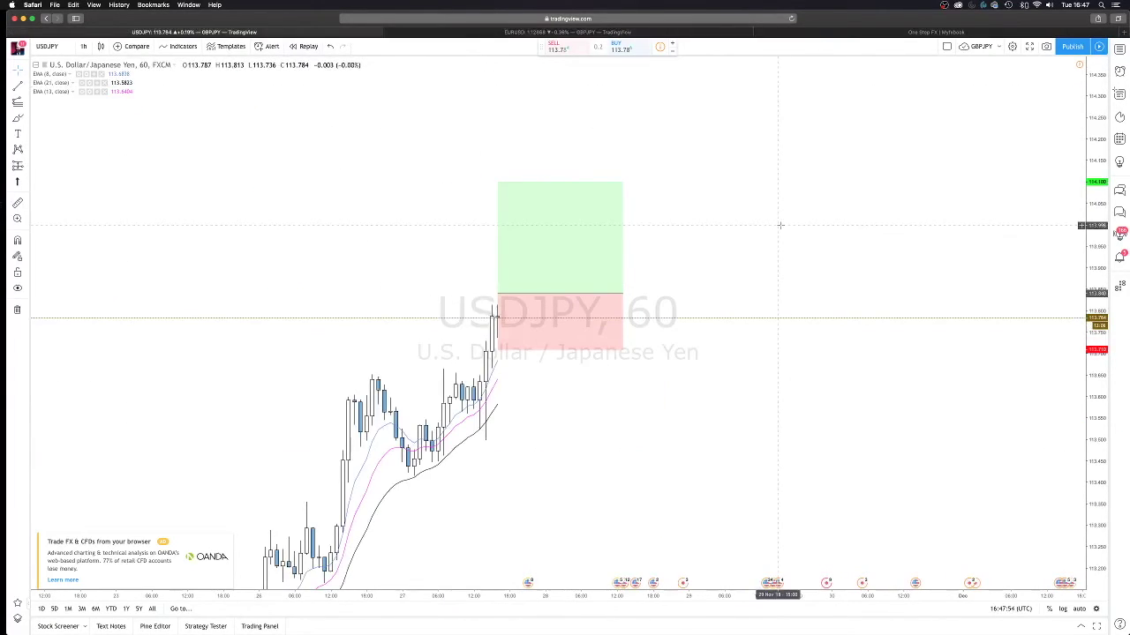